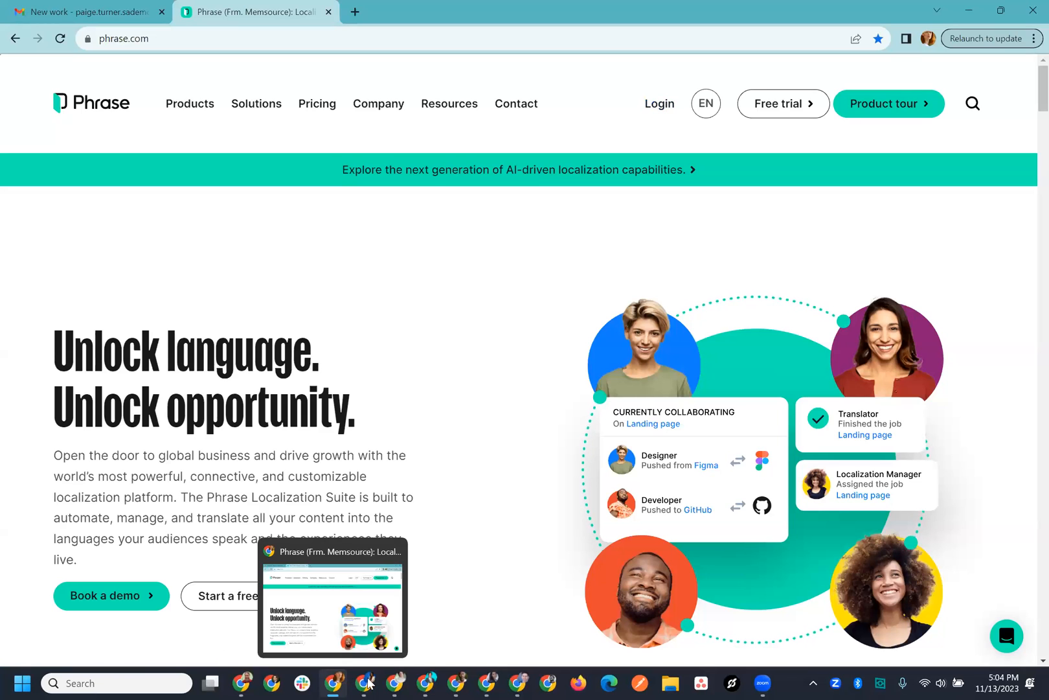
Step: View the Phrase login page in its browser window, and switch to the window with the signed-in Phrase dashboard
{"action": "mouse_move", "coordinate": [367, 682]}
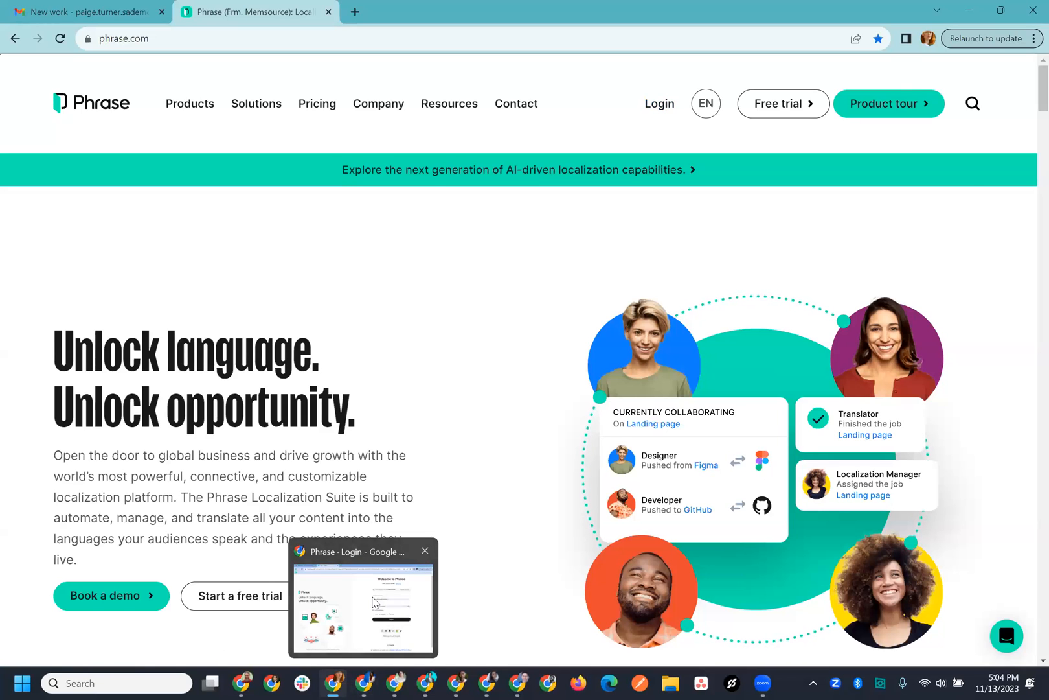
{"action": "left_click", "coordinate": [375, 602]}
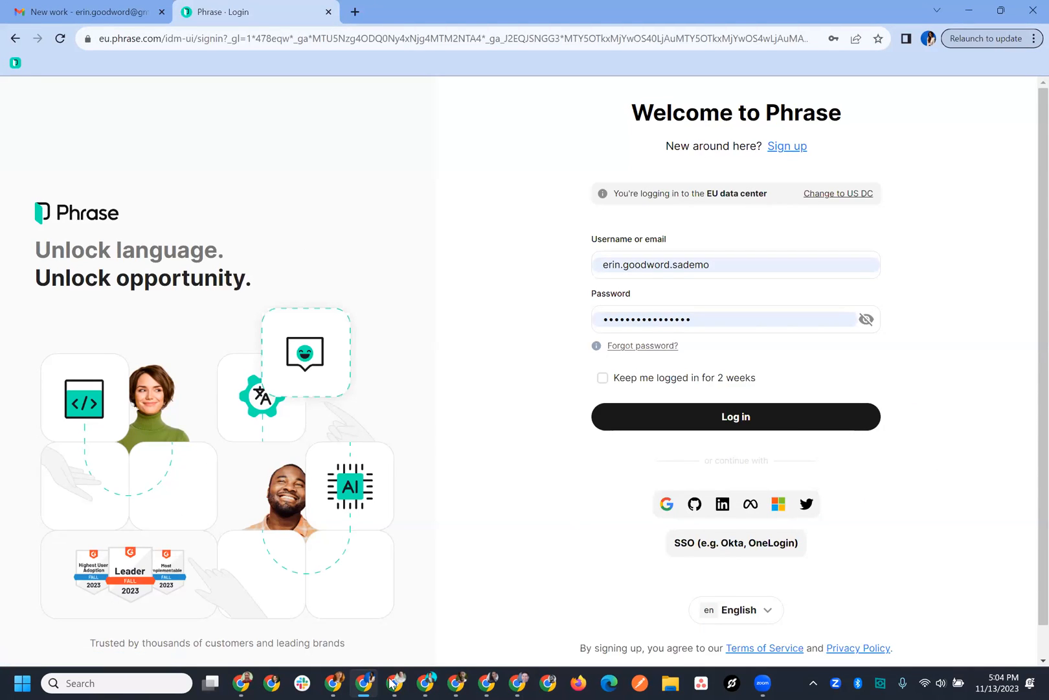
{"action": "mouse_move", "coordinate": [396, 682]}
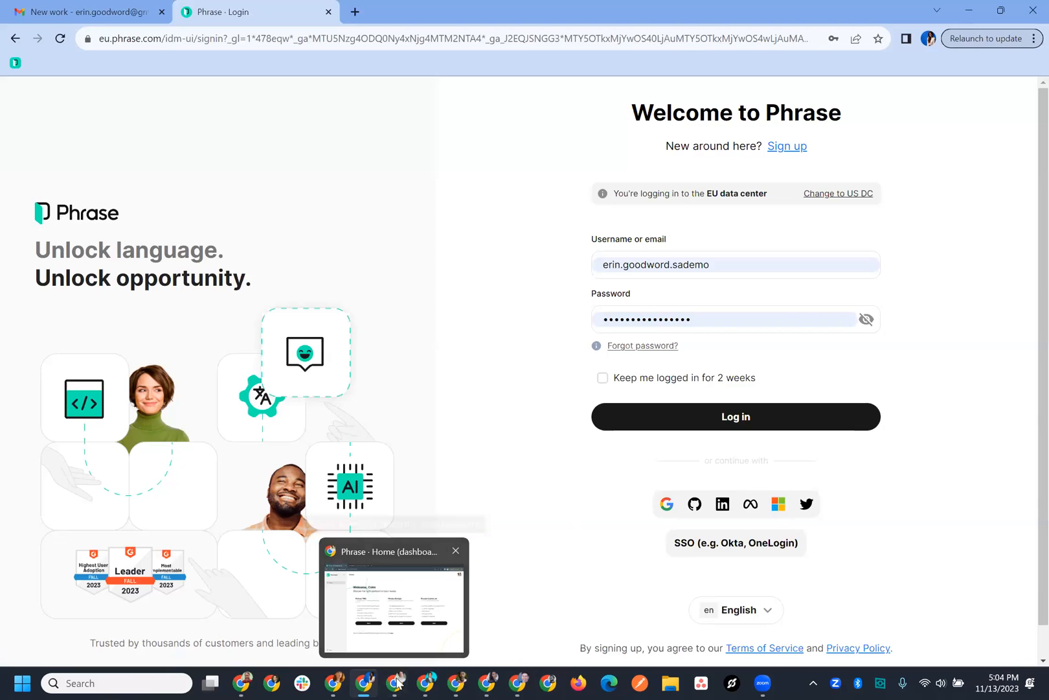
{"action": "left_click", "coordinate": [397, 682]}
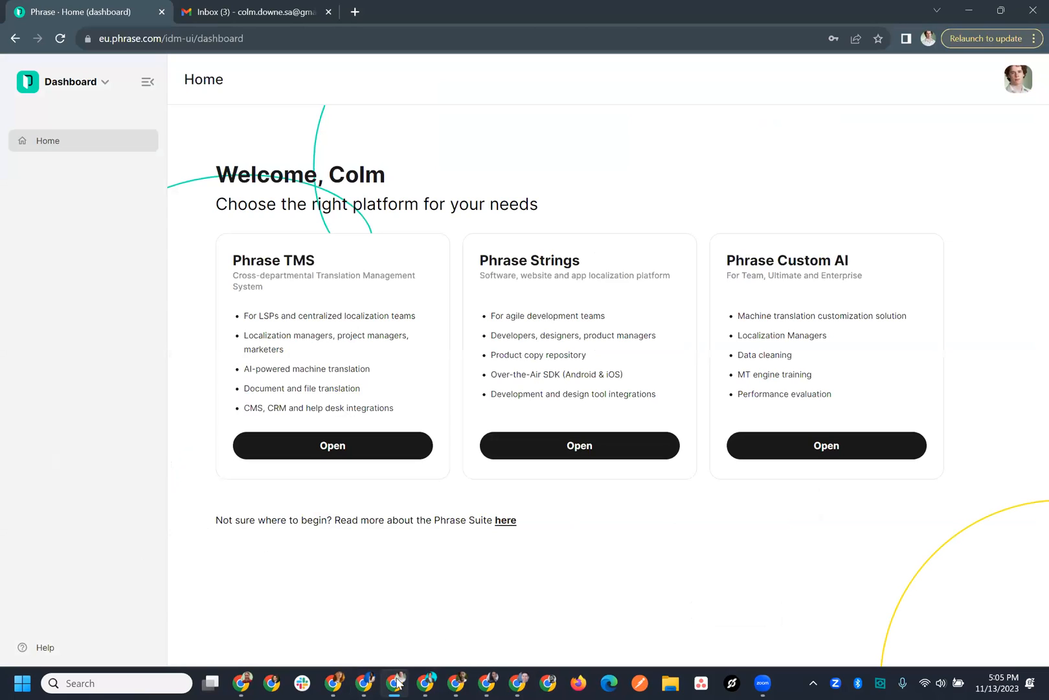
Step: Open the profile settings of the account signed in to the dashboard
{"action": "left_click", "coordinate": [1019, 90]}
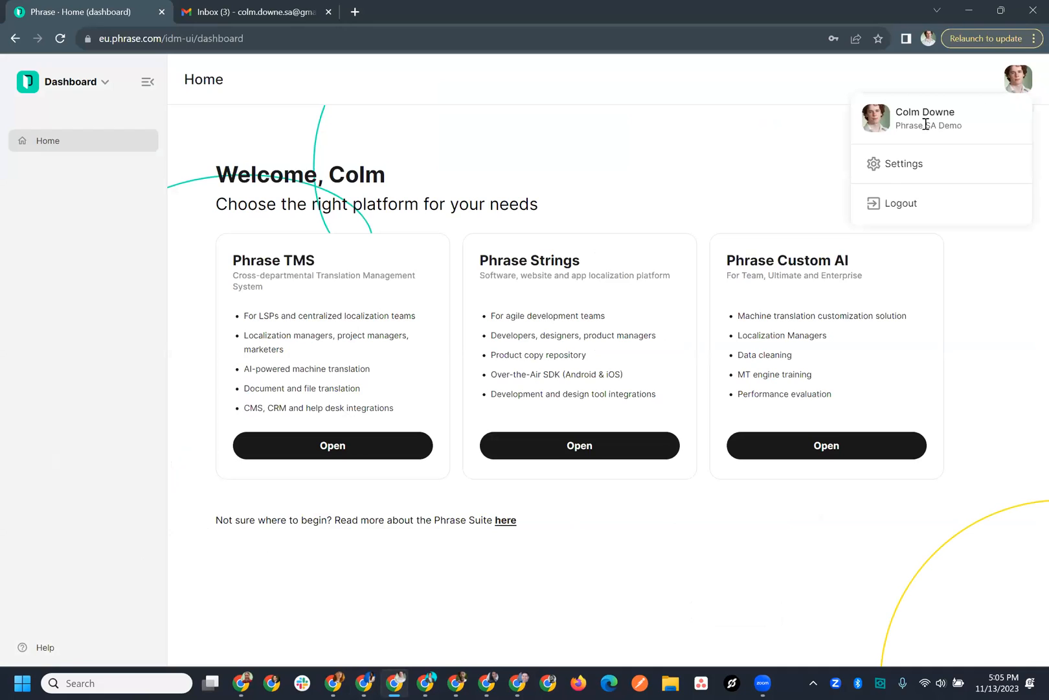
{"action": "mouse_move", "coordinate": [897, 166]}
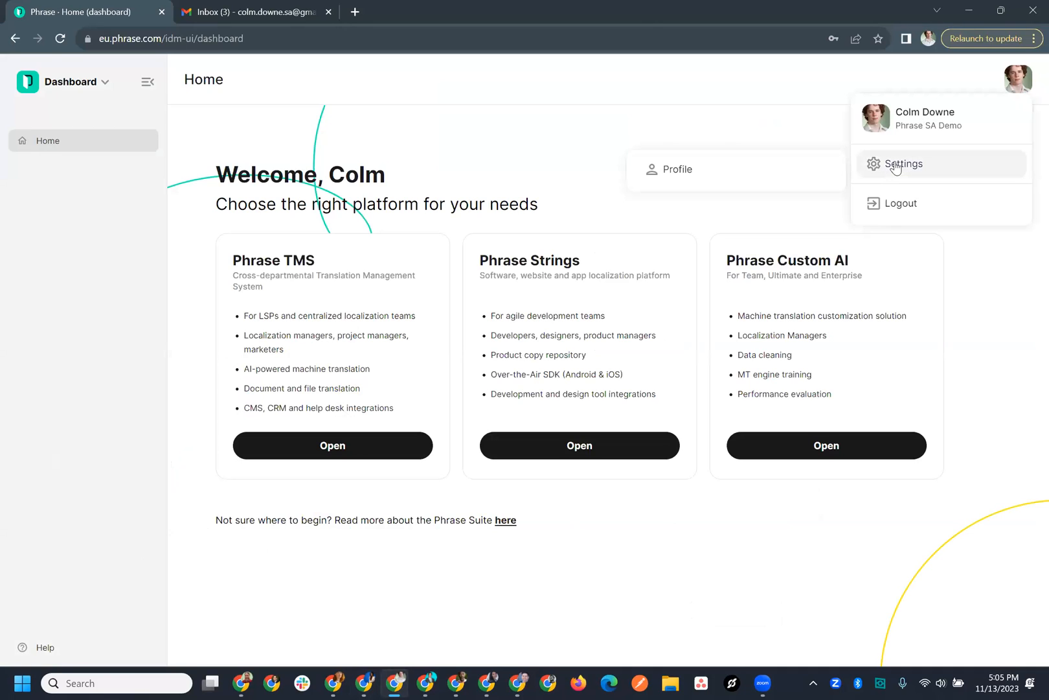
{"action": "left_click", "coordinate": [752, 174]}
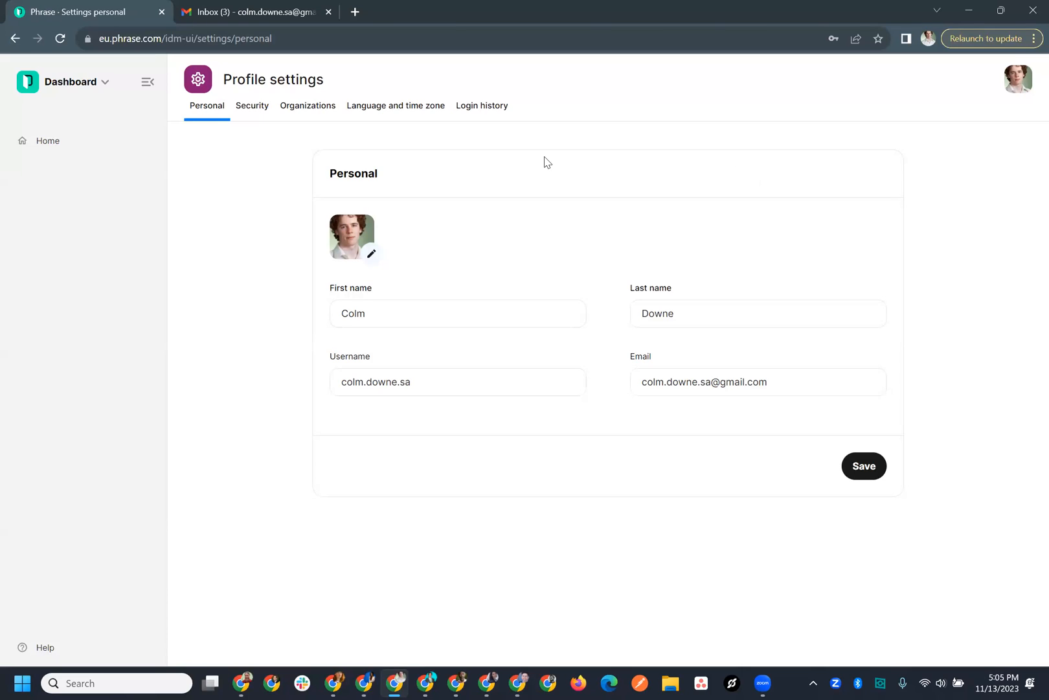
Step: Review the profile's security settings for password, two-factor authentication and cookies
{"action": "left_click", "coordinate": [253, 107]}
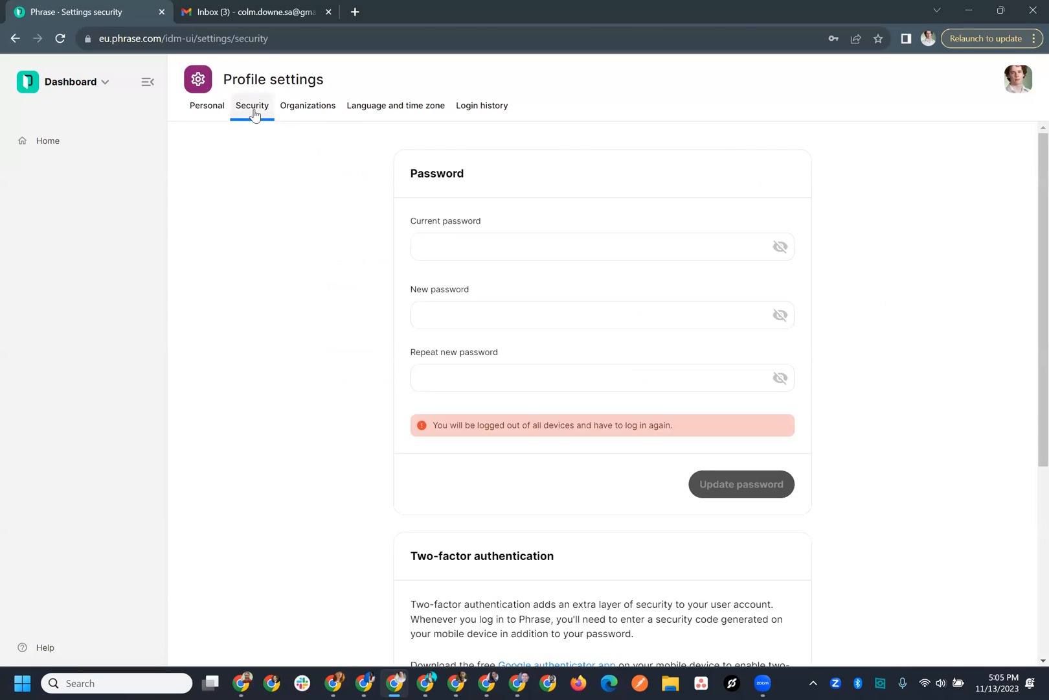
{"action": "scroll", "coordinate": [322, 339], "scroll_direction": "down", "scroll_amount": 3}
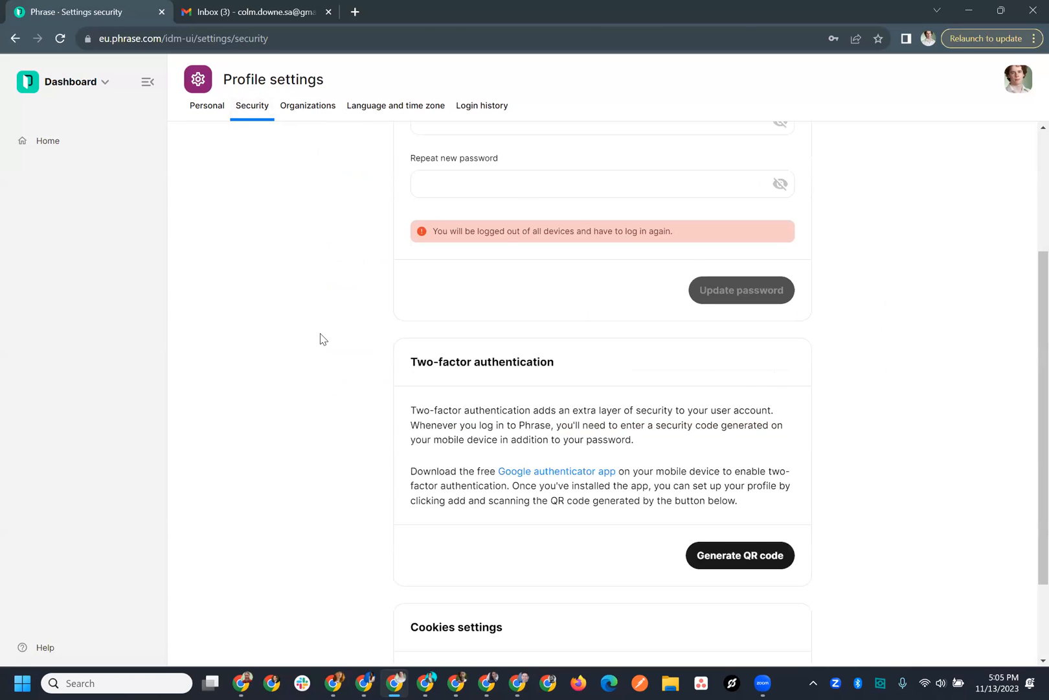
{"action": "scroll", "coordinate": [322, 338], "scroll_direction": "down", "scroll_amount": 1}
{"action": "scroll", "coordinate": [415, 425], "scroll_direction": "down", "scroll_amount": 1}
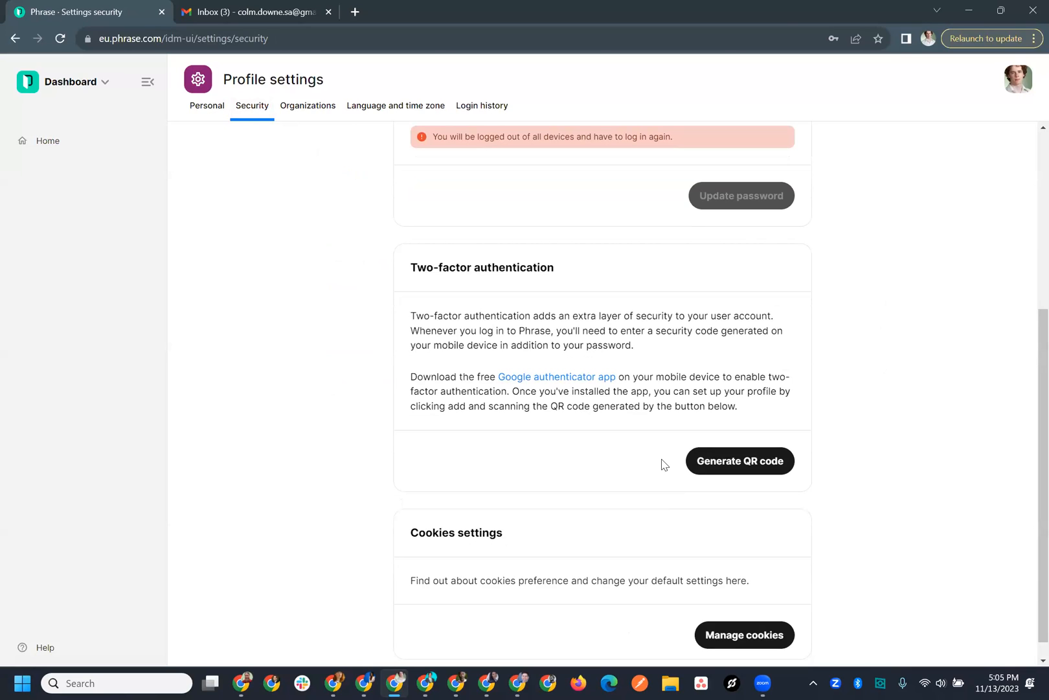
Step: Review the profile's organizations, language and time zone, and login history, ending on the language and time zone settings
{"action": "left_click", "coordinate": [312, 109]}
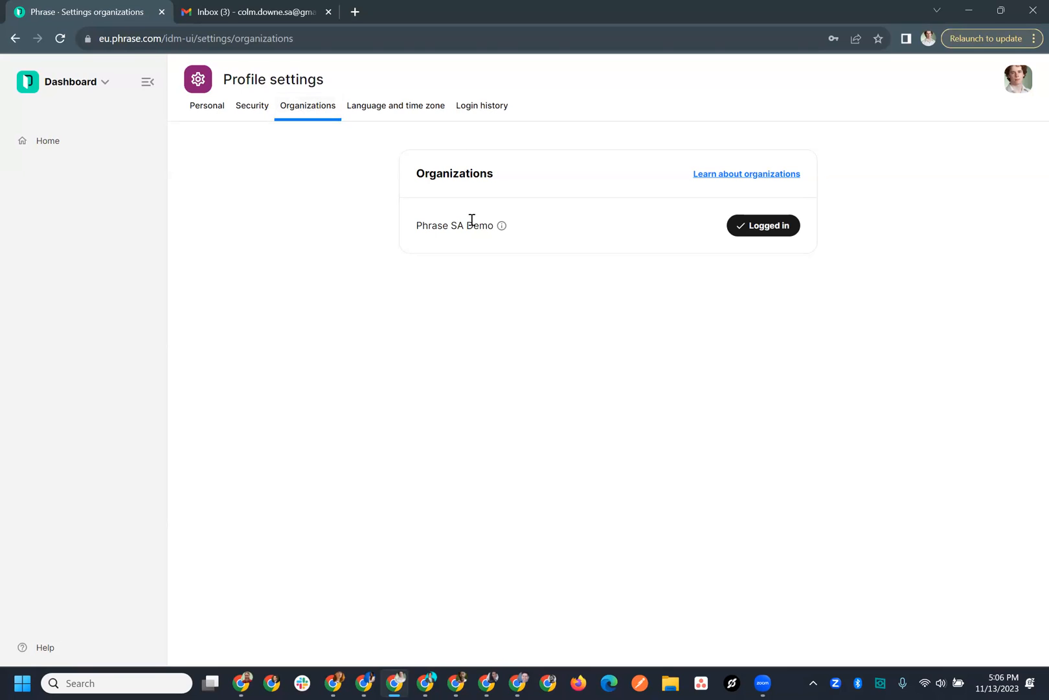
{"action": "left_click", "coordinate": [421, 113]}
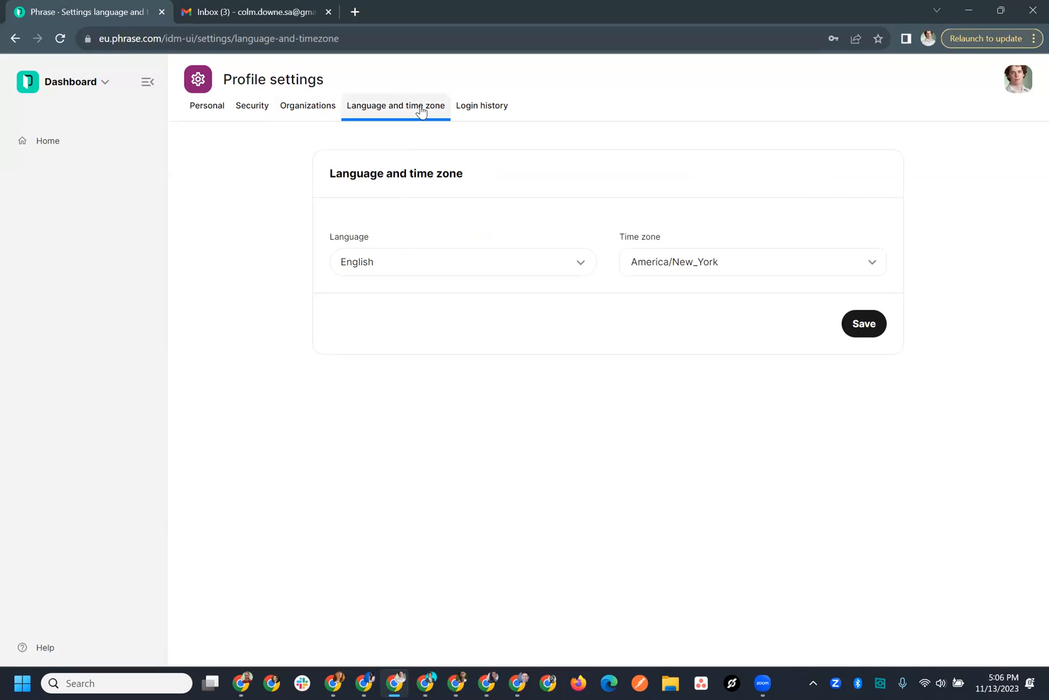
{"action": "left_click", "coordinate": [492, 115]}
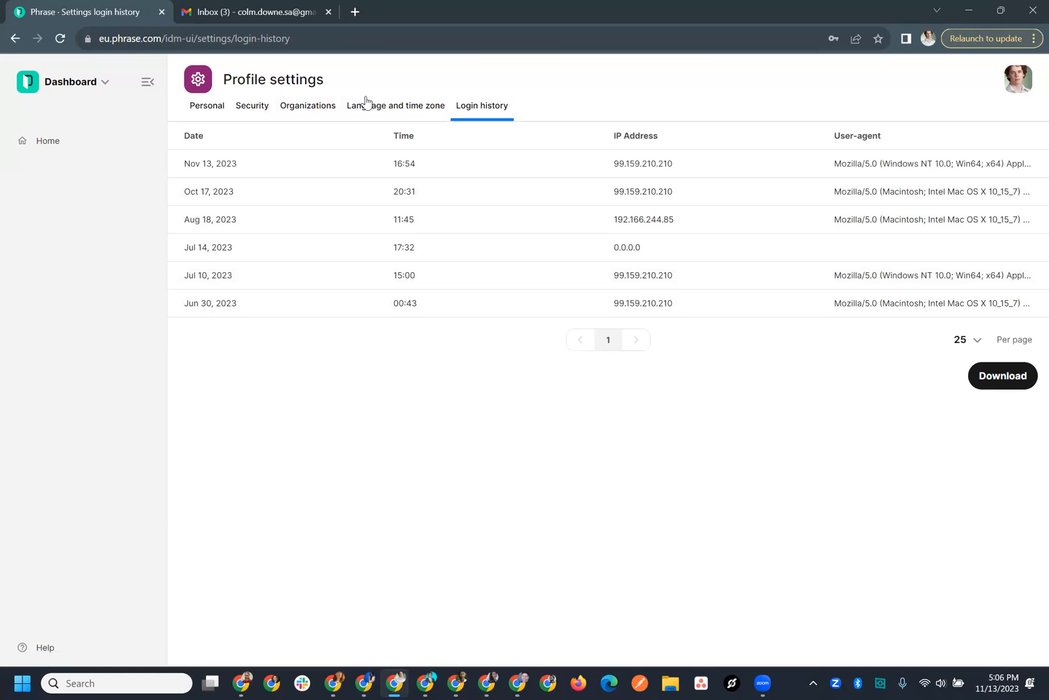
{"action": "left_click", "coordinate": [386, 105]}
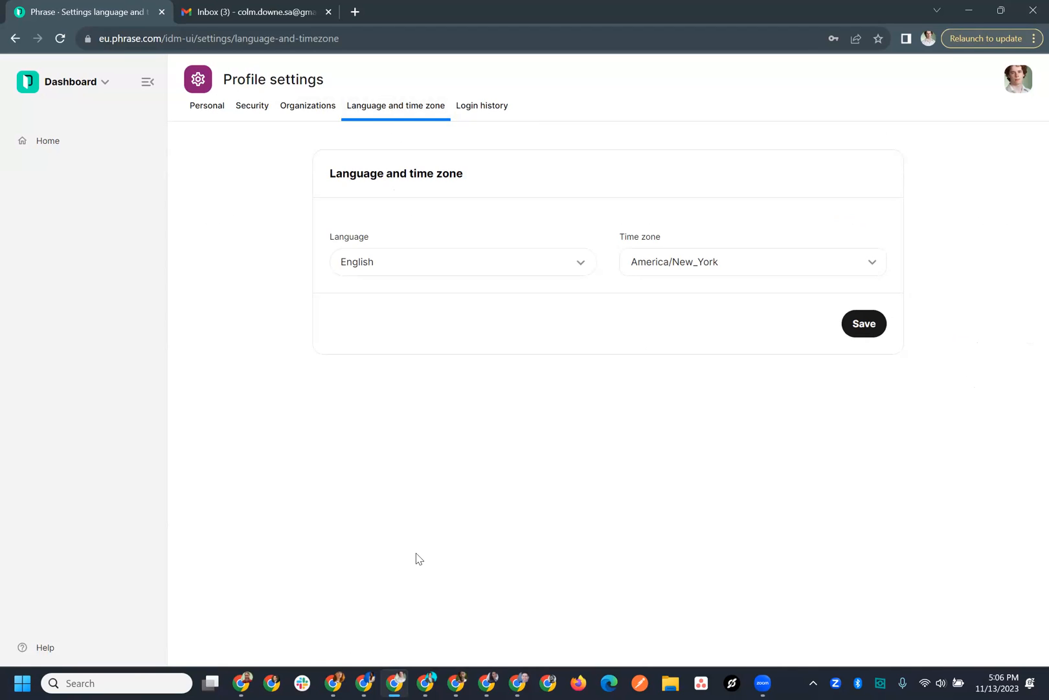
Step: Switch to the browser window with the Standard Quality Translation project and examine its workflow steps and job list by file, target language and provider
{"action": "mouse_move", "coordinate": [233, 680]}
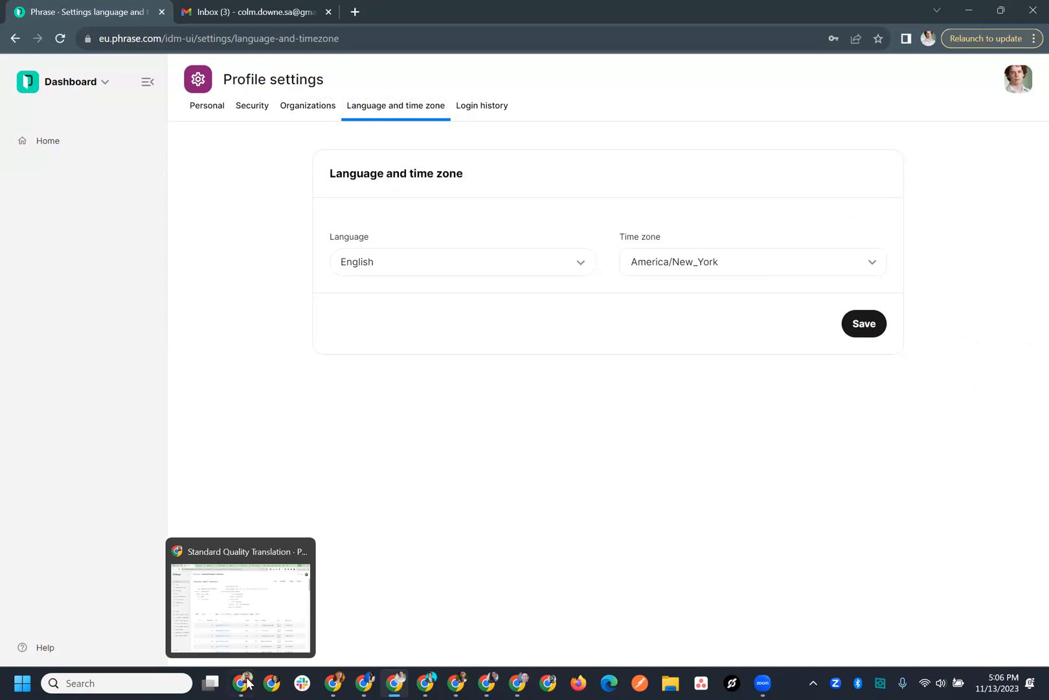
{"action": "left_click", "coordinate": [228, 612]}
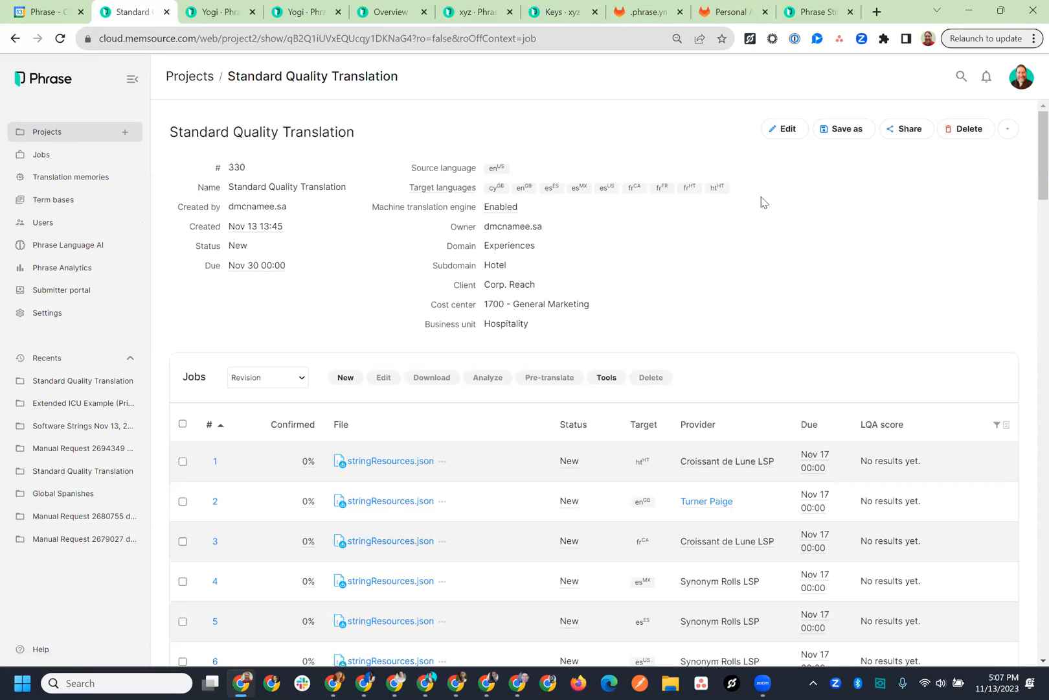
{"action": "scroll", "coordinate": [762, 202], "scroll_direction": "down", "scroll_amount": 1}
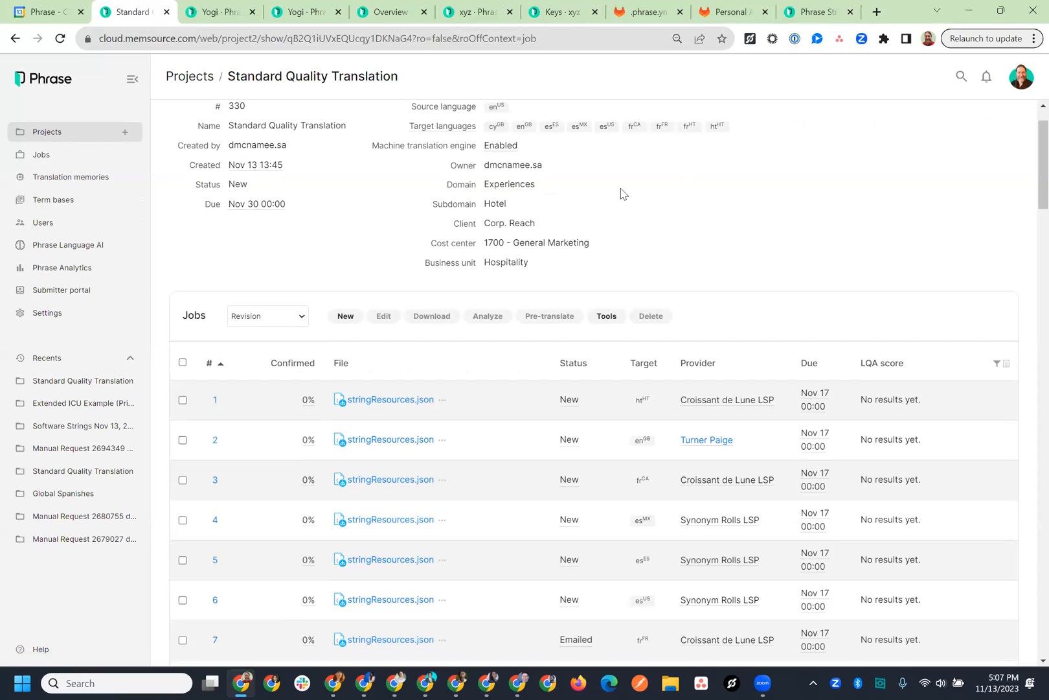
{"action": "left_click", "coordinate": [299, 318]}
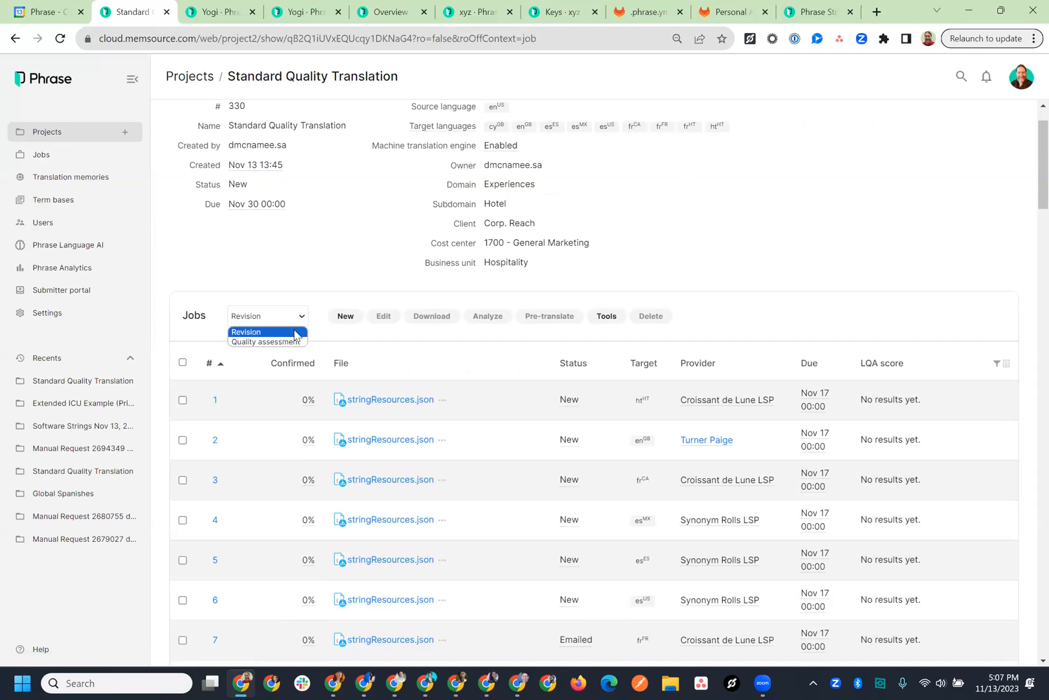
{"action": "scroll", "coordinate": [449, 361], "scroll_direction": "down", "scroll_amount": 6}
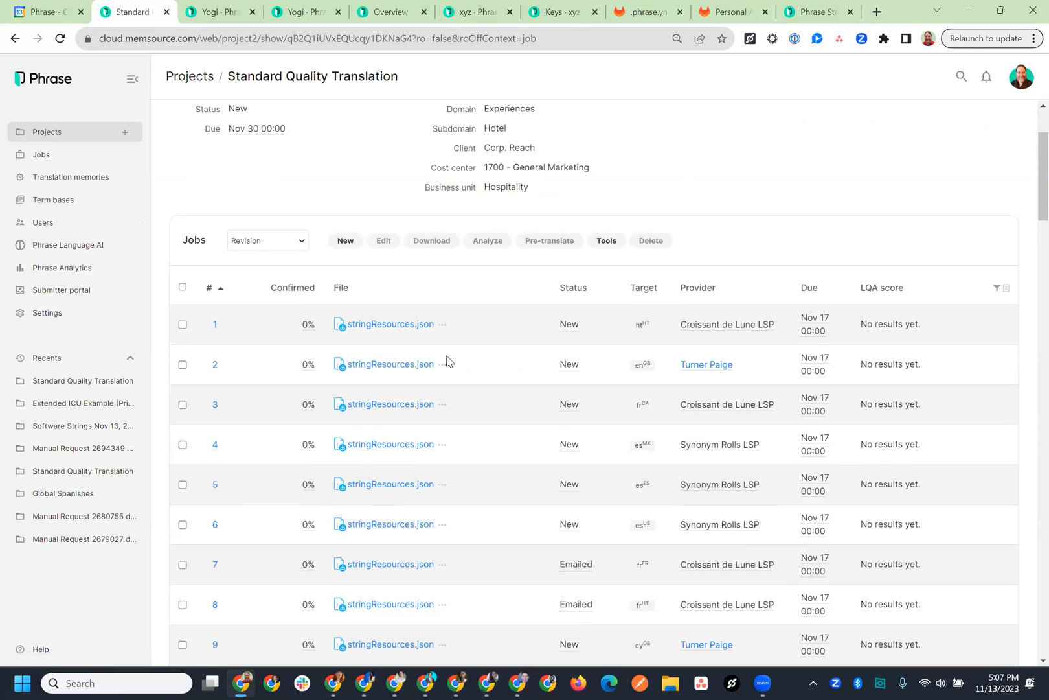
{"action": "scroll", "coordinate": [449, 361], "scroll_direction": "down", "scroll_amount": 4}
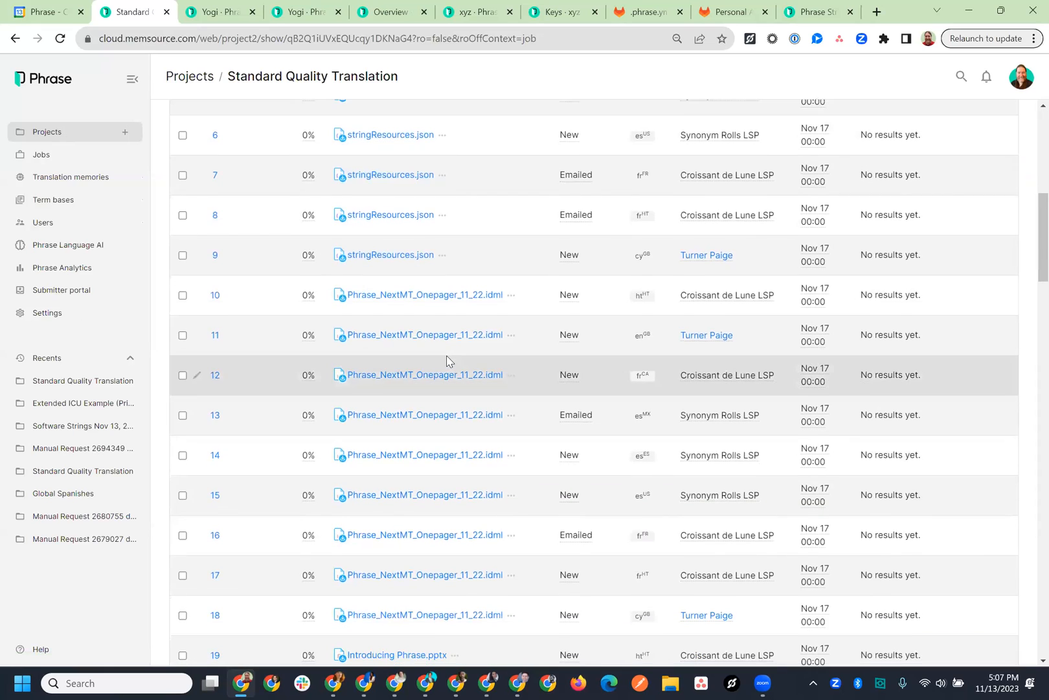
{"action": "scroll", "coordinate": [447, 362], "scroll_direction": "down", "scroll_amount": 5}
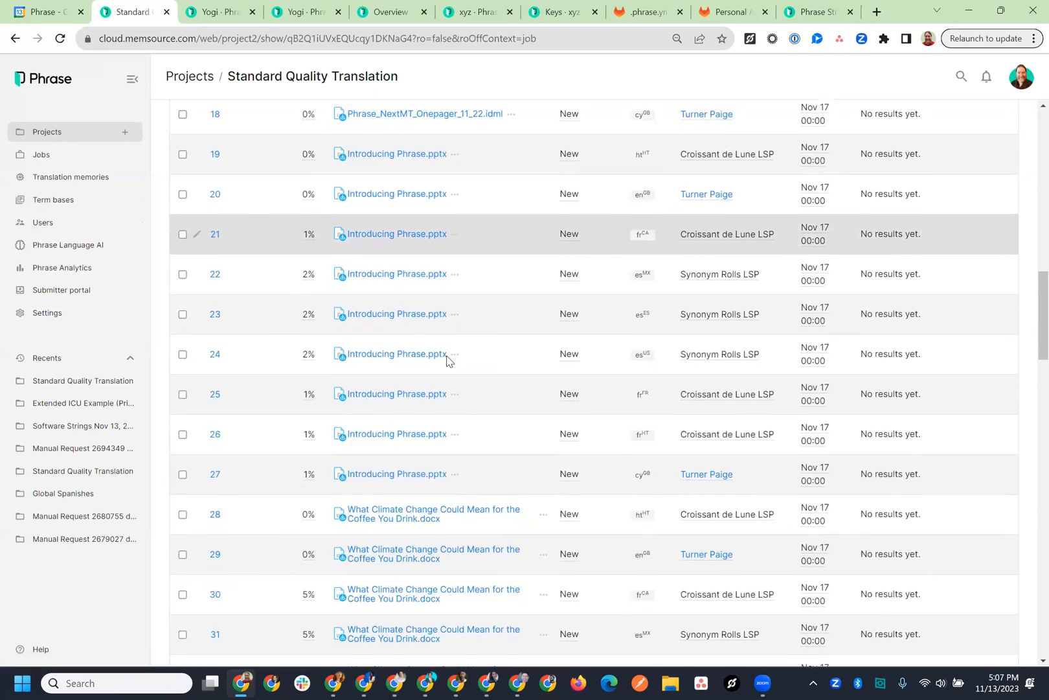
{"action": "scroll", "coordinate": [447, 358], "scroll_direction": "up", "scroll_amount": 1}
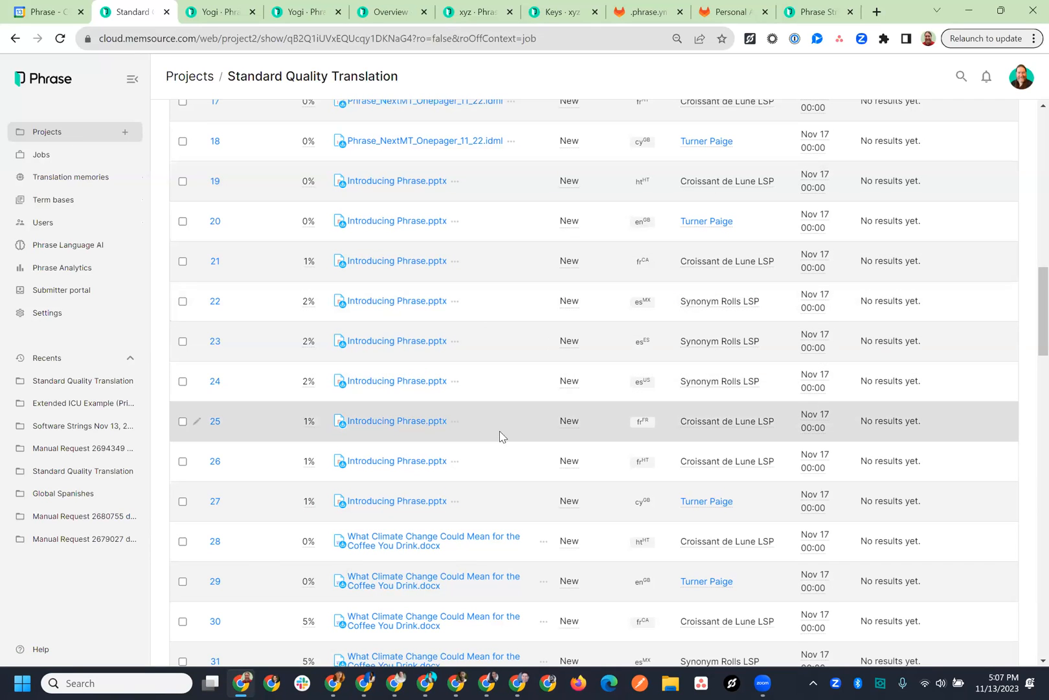
{"action": "scroll", "coordinate": [519, 180], "scroll_direction": "up", "scroll_amount": 6}
{"action": "scroll", "coordinate": [519, 180], "scroll_direction": "up", "scroll_amount": 4}
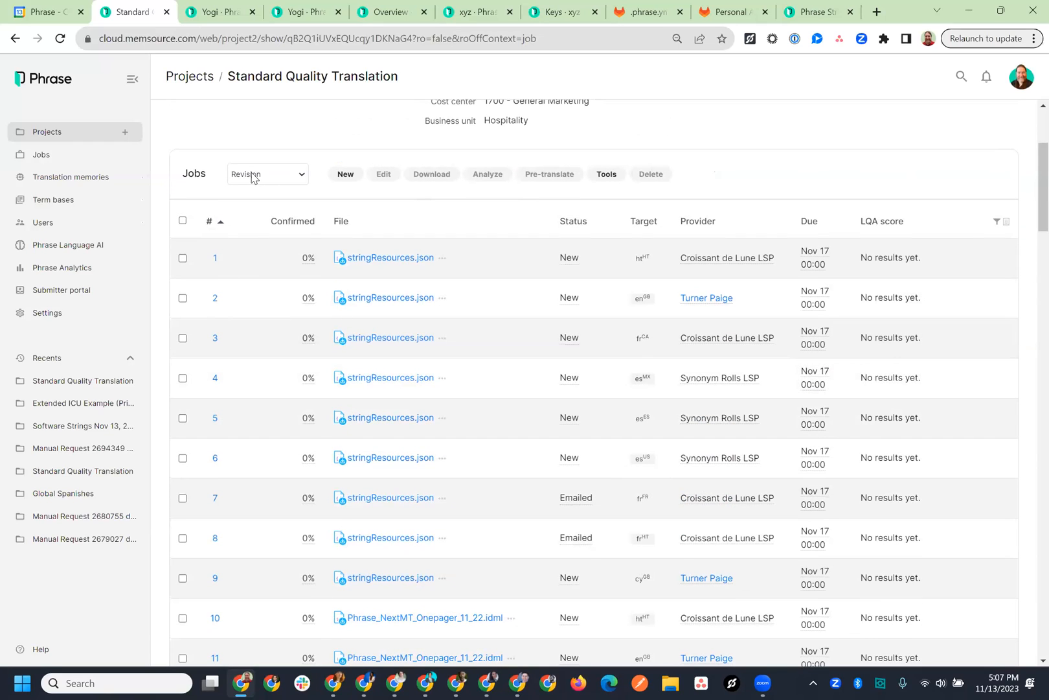
Step: Check which workflow steps the project's jobs offer, collapsing and re-expanding the job list
{"action": "left_click", "coordinate": [252, 175]}
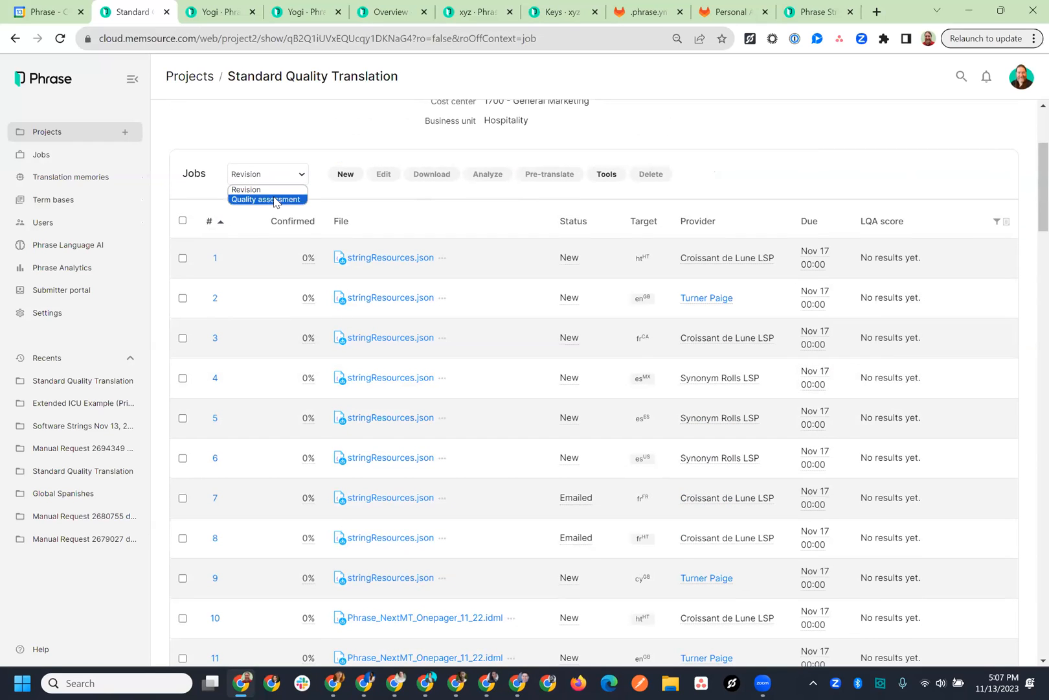
{"action": "left_click", "coordinate": [316, 184]}
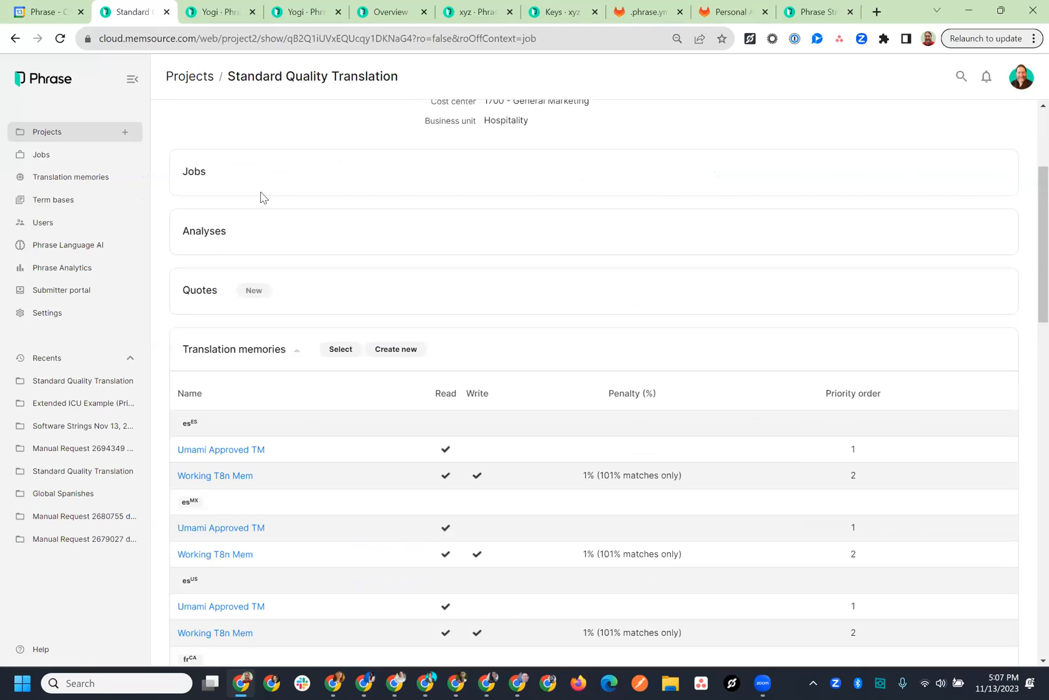
{"action": "left_click", "coordinate": [199, 175]}
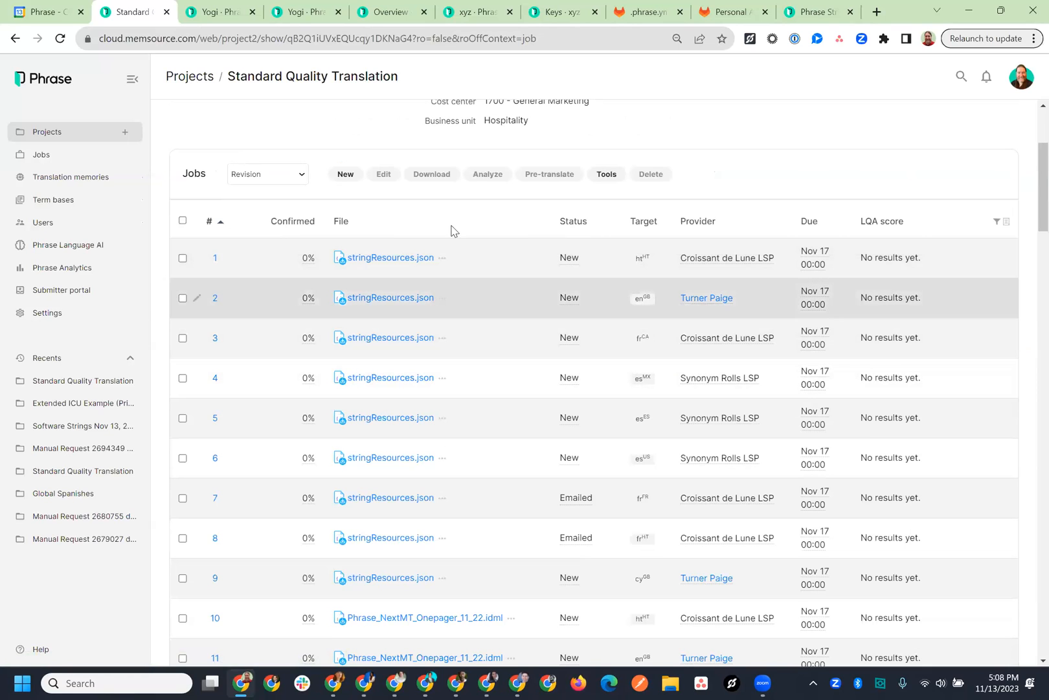
Step: View the job creation form and its online repository connectors, and return to the Standard Quality Translation job list without creating a job
{"action": "scroll", "coordinate": [452, 230], "scroll_direction": "up", "scroll_amount": 3}
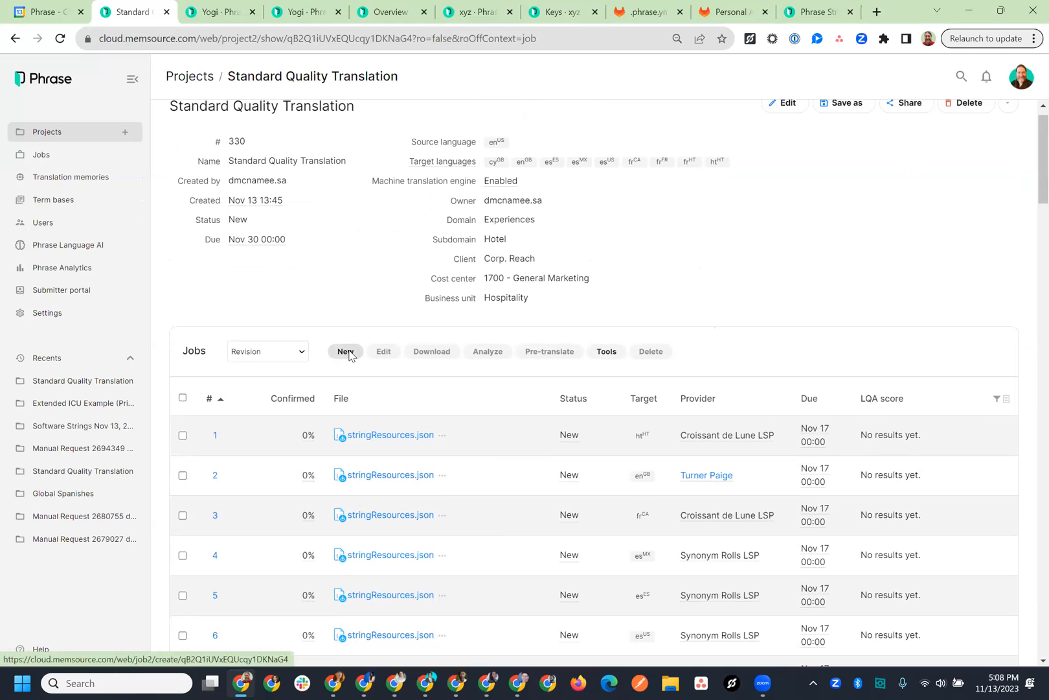
{"action": "left_click", "coordinate": [347, 353]}
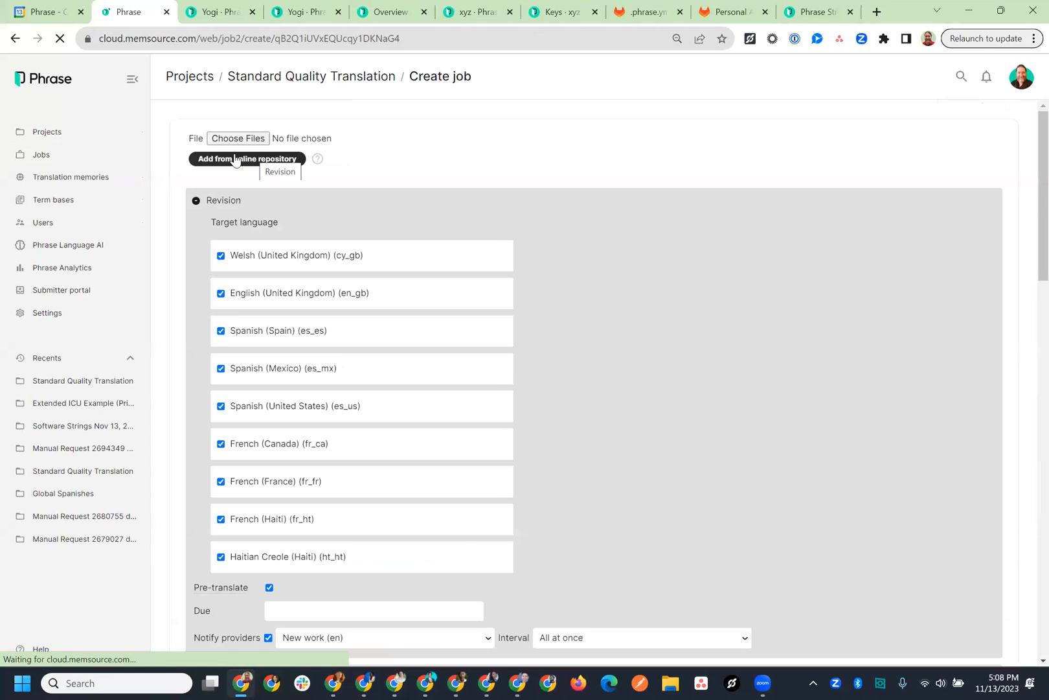
{"action": "left_click", "coordinate": [226, 160]}
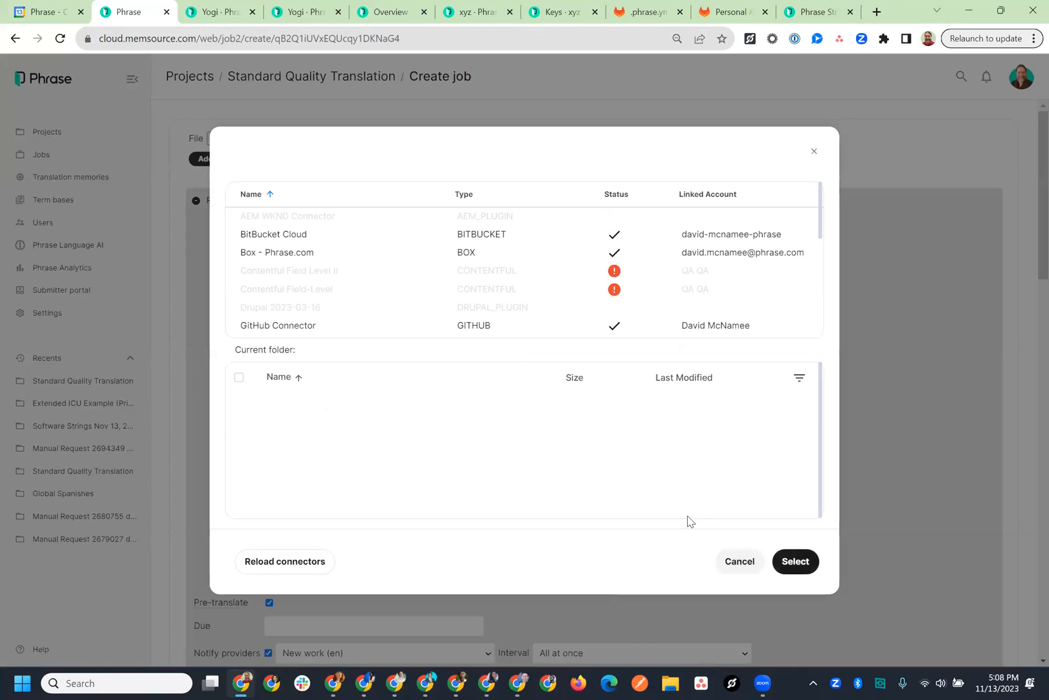
{"action": "left_click", "coordinate": [796, 561]}
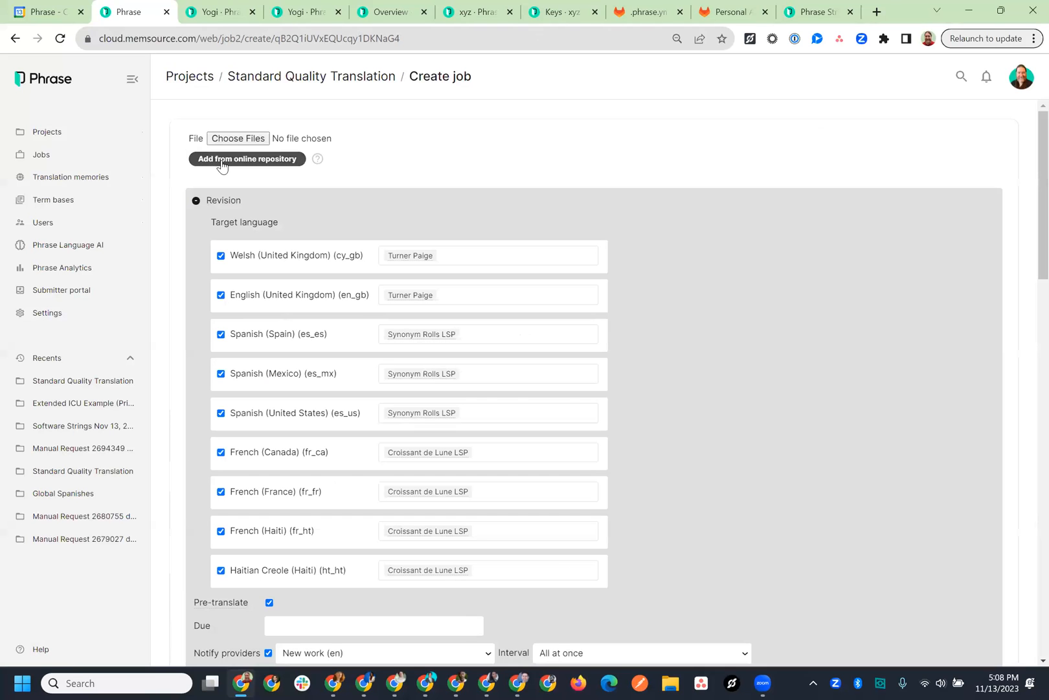
{"action": "left_click", "coordinate": [313, 76]}
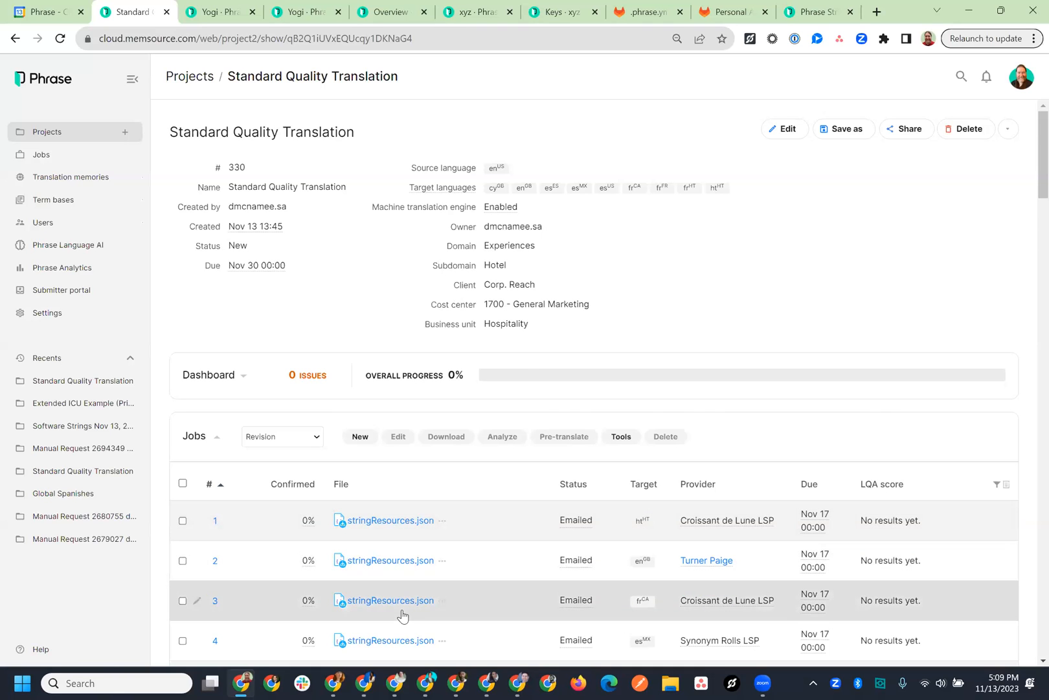
{"action": "scroll", "coordinate": [523, 373], "scroll_direction": "down", "scroll_amount": 3}
{"action": "scroll", "coordinate": [522, 374], "scroll_direction": "down", "scroll_amount": 2}
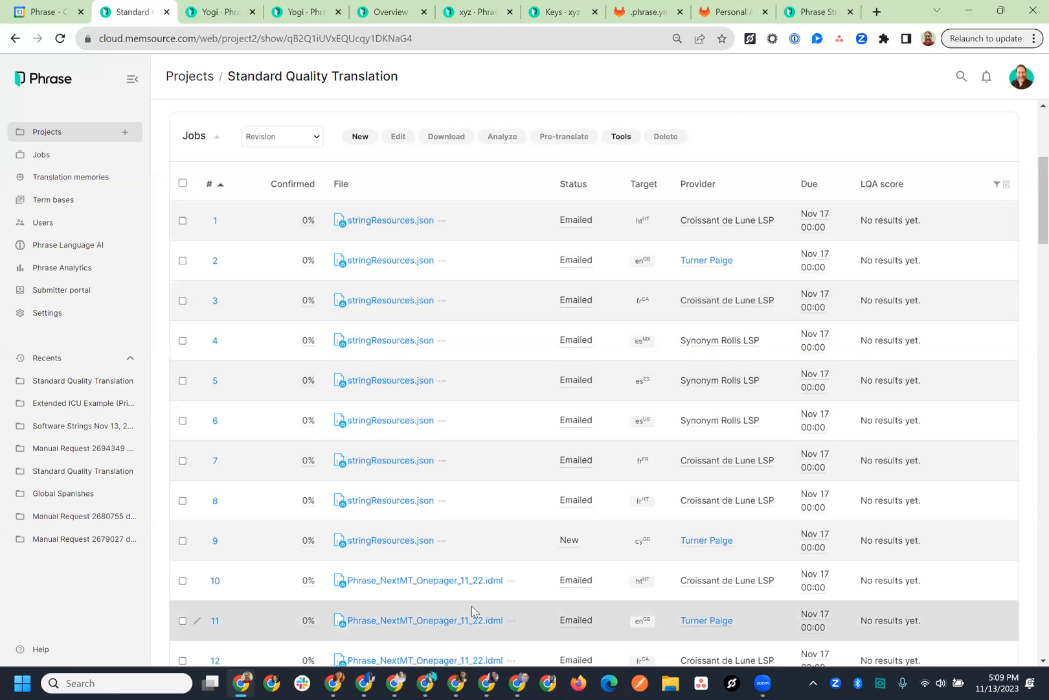
Step: Switch to the vendor's Phrase window, view its project list without saving the job view changes, and return to the Jobs list
{"action": "mouse_move", "coordinate": [424, 680]}
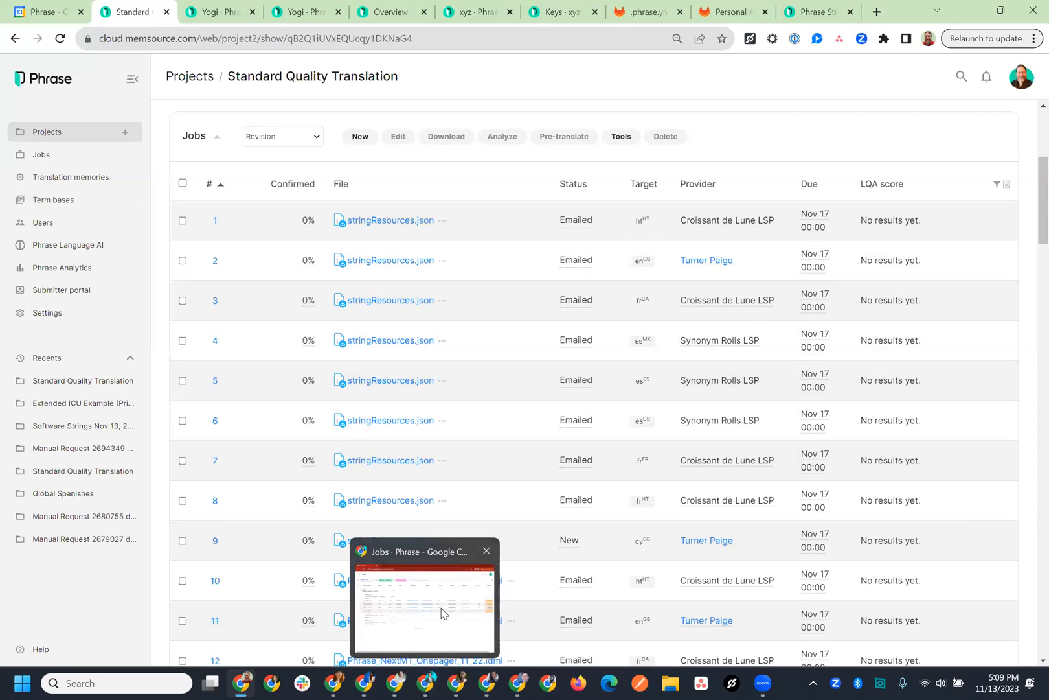
{"action": "left_click", "coordinate": [398, 561]}
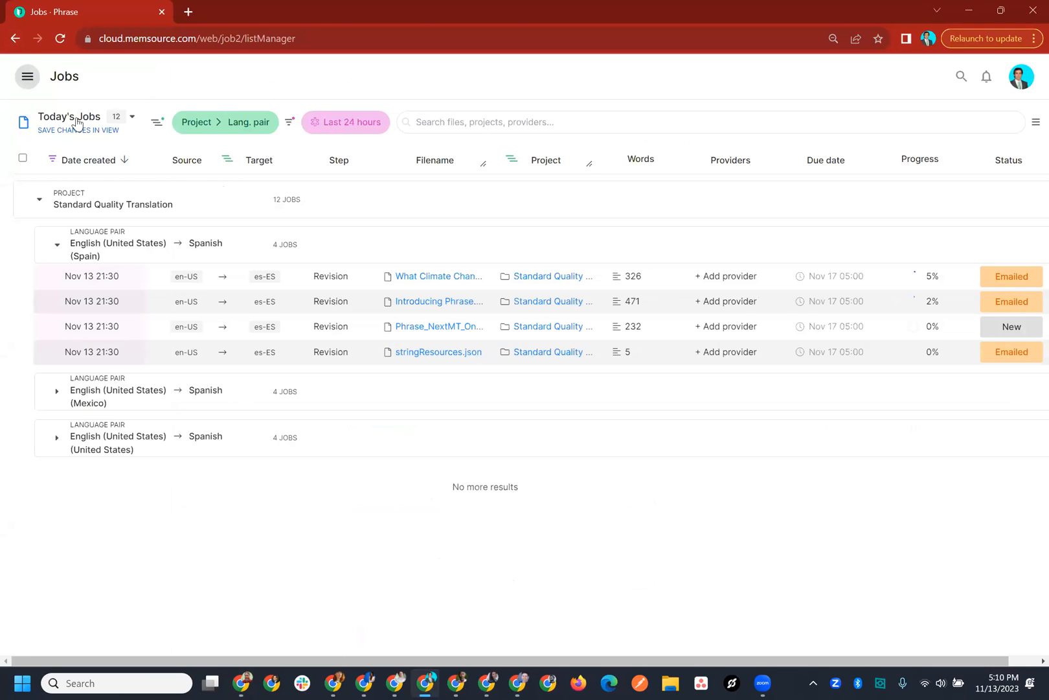
{"action": "left_click", "coordinate": [27, 78]}
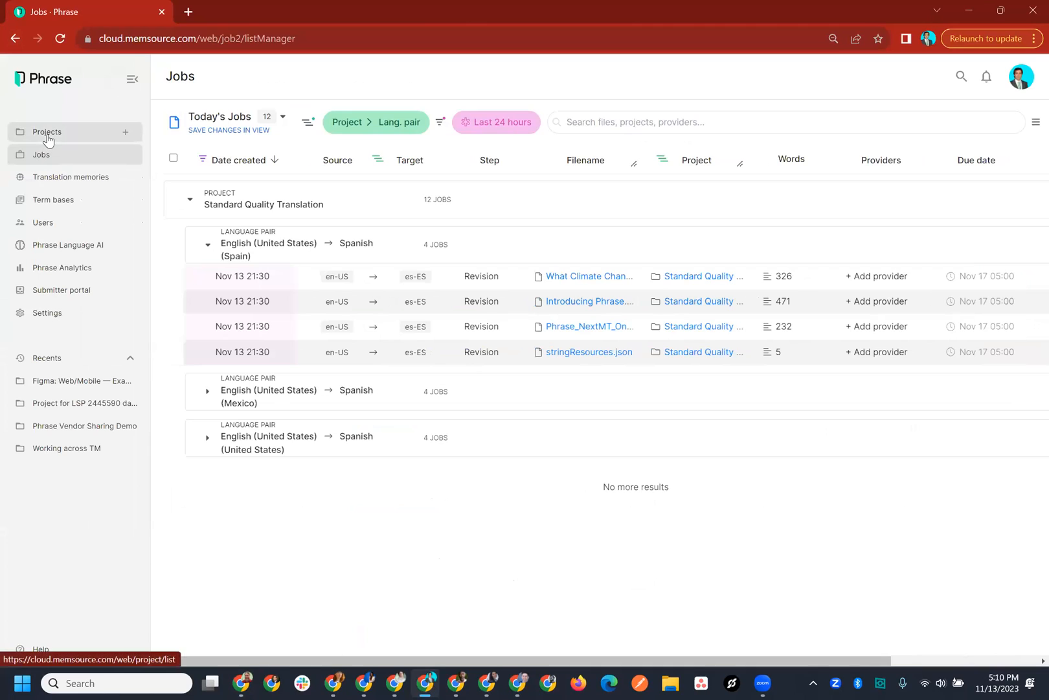
{"action": "left_click", "coordinate": [47, 133]}
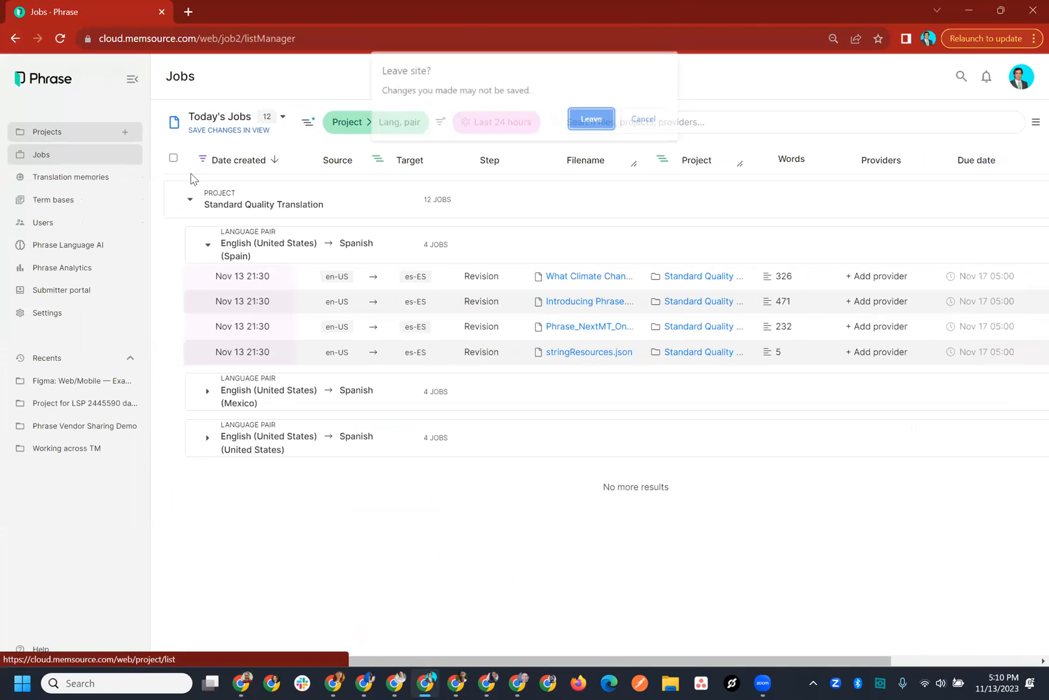
{"action": "left_click", "coordinate": [594, 119]}
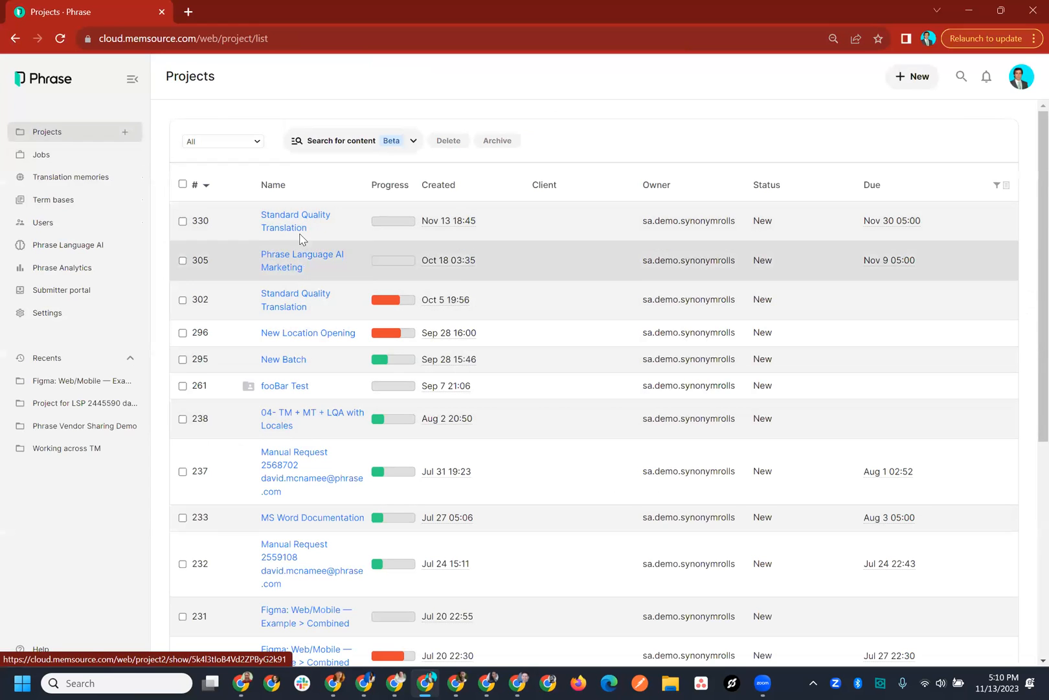
{"action": "left_click", "coordinate": [40, 156]}
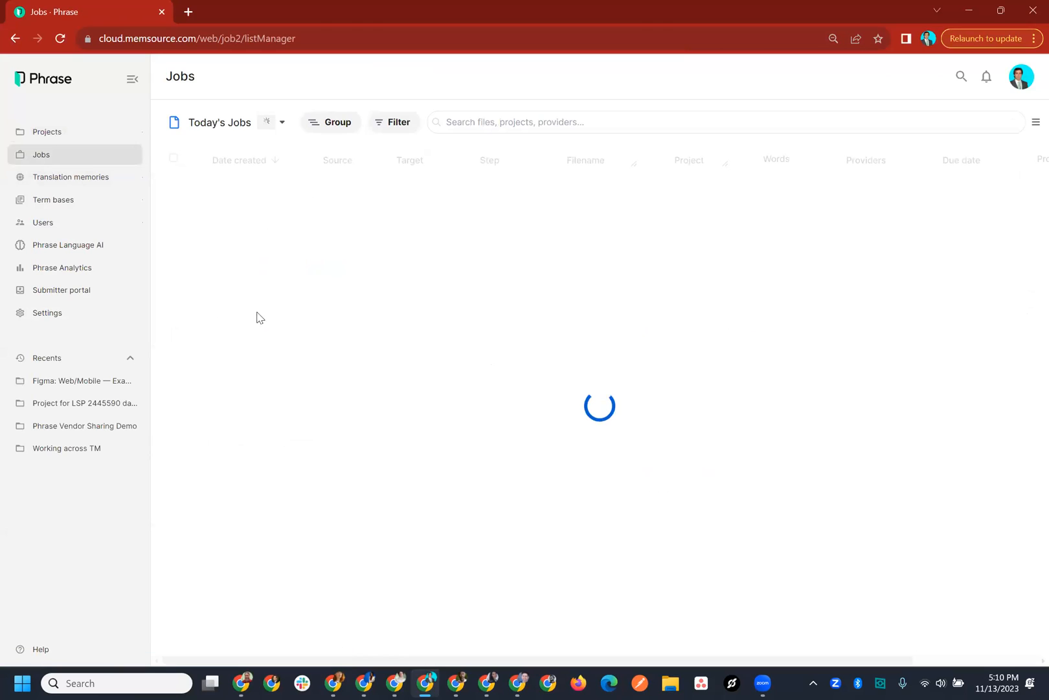
{"action": "left_click", "coordinate": [131, 81]}
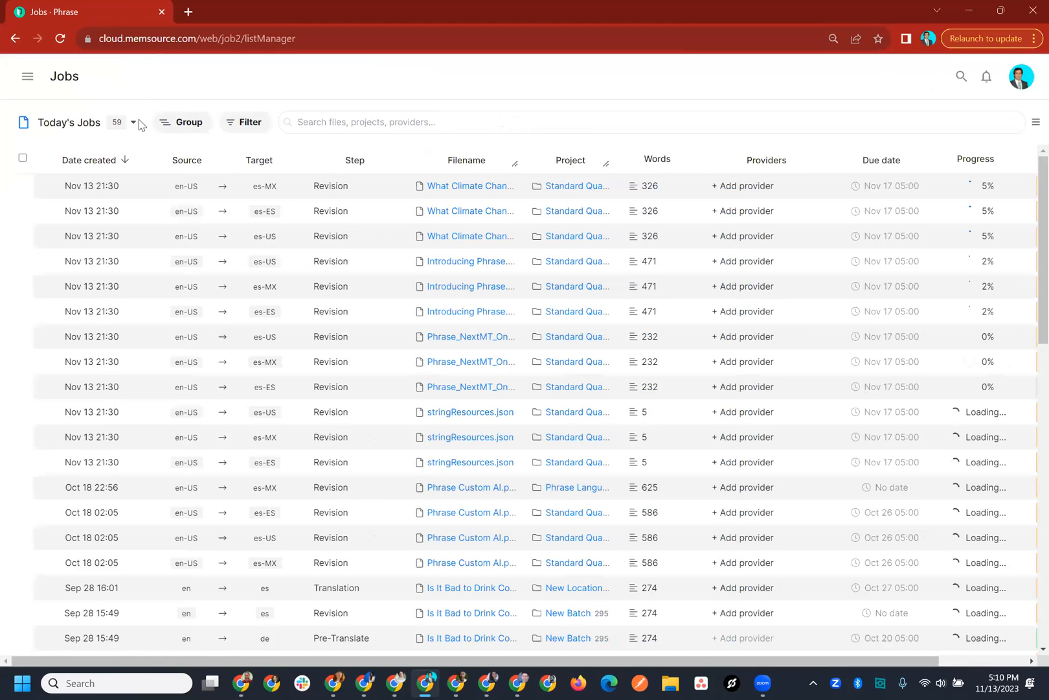
Step: Group the Today's Jobs view by project and then by language pair
{"action": "left_click", "coordinate": [181, 127]}
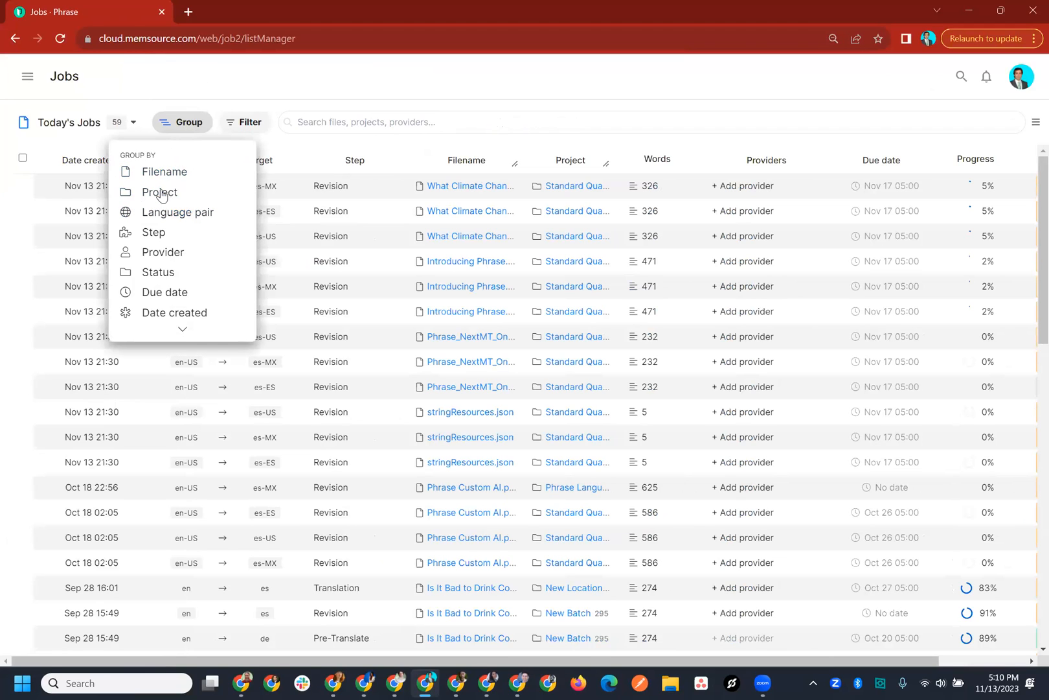
{"action": "left_click", "coordinate": [161, 193]}
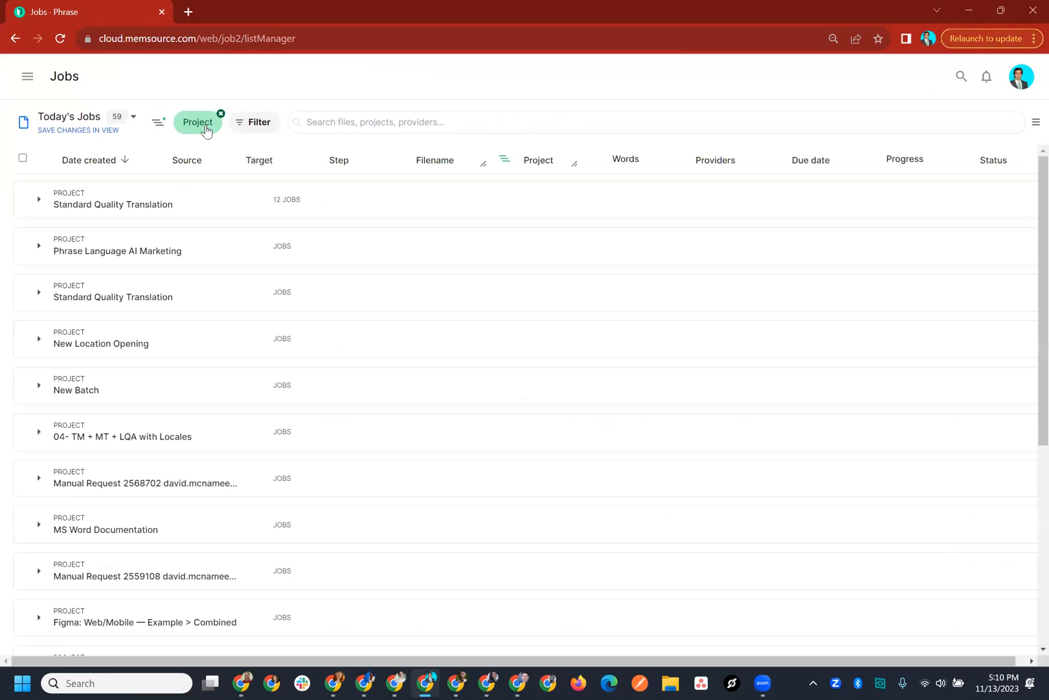
{"action": "left_click", "coordinate": [204, 129]}
{"action": "left_click", "coordinate": [186, 219]}
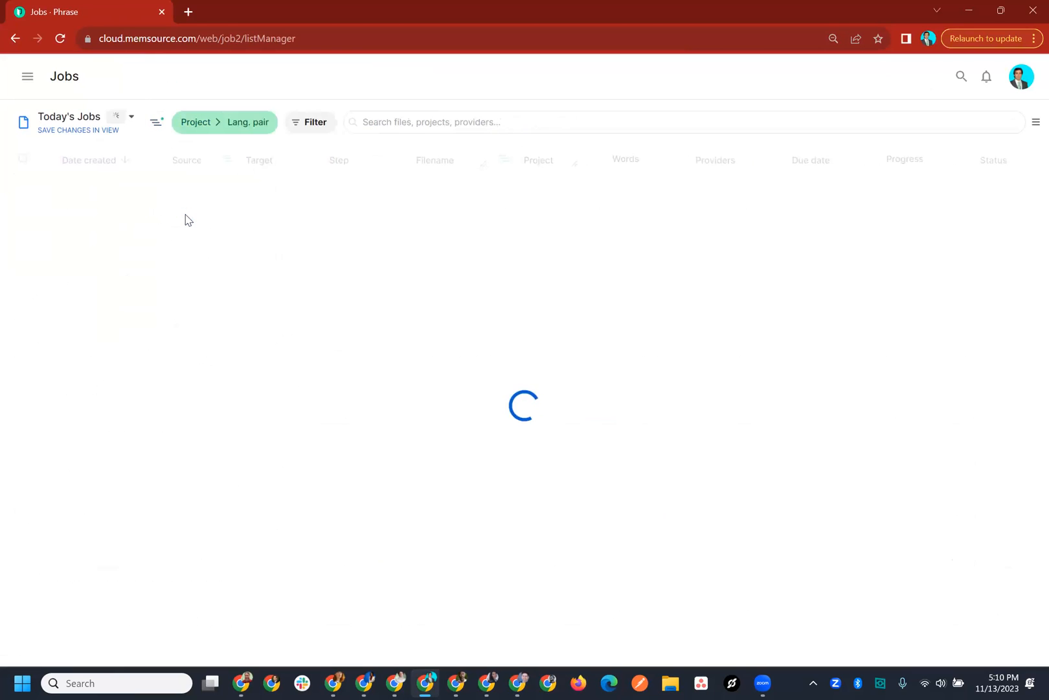
Step: Filter the jobs to those created in the last 24 hours and save the changes to the Today's Jobs view
{"action": "left_click", "coordinate": [311, 136]}
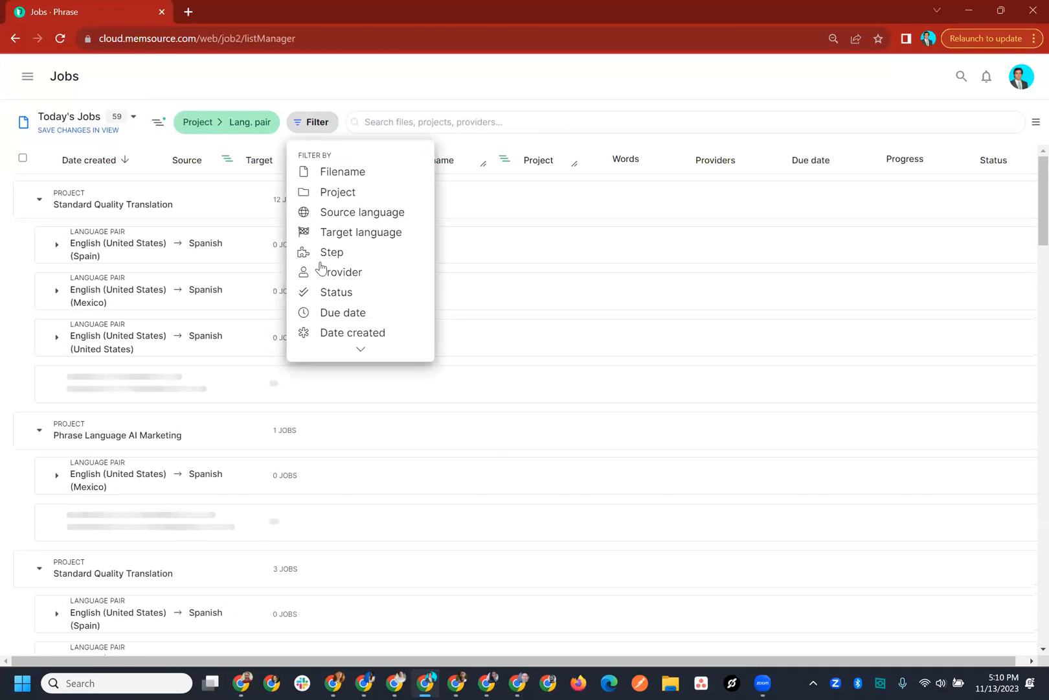
{"action": "left_click", "coordinate": [347, 338]}
{"action": "left_click", "coordinate": [476, 367]}
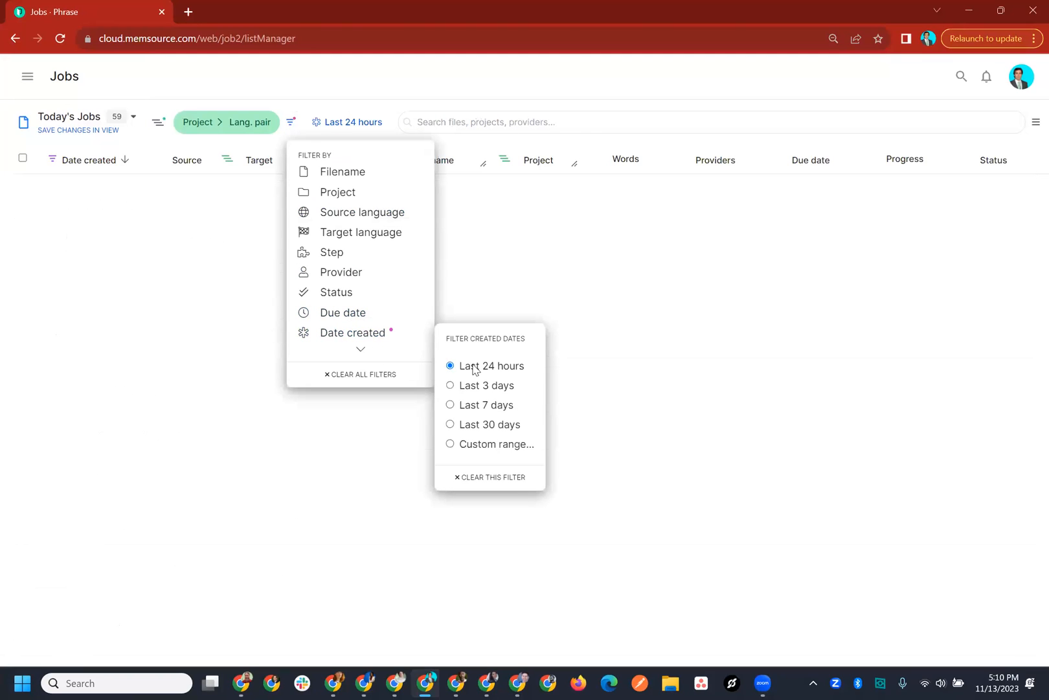
{"action": "left_click", "coordinate": [78, 133]}
{"action": "left_click", "coordinate": [79, 131]}
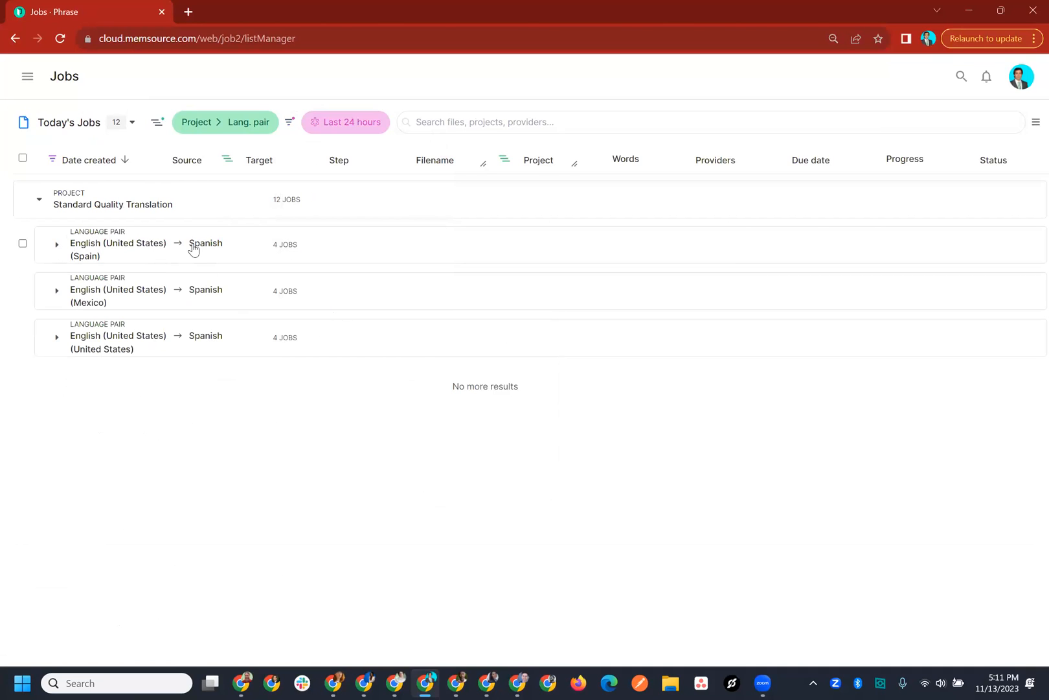
Step: Under English to Spanish (Spain), assign the "What Climate Change" job to the other linguist and the "Introducing Phrase" job to the signed-in user
{"action": "left_click", "coordinate": [55, 245]}
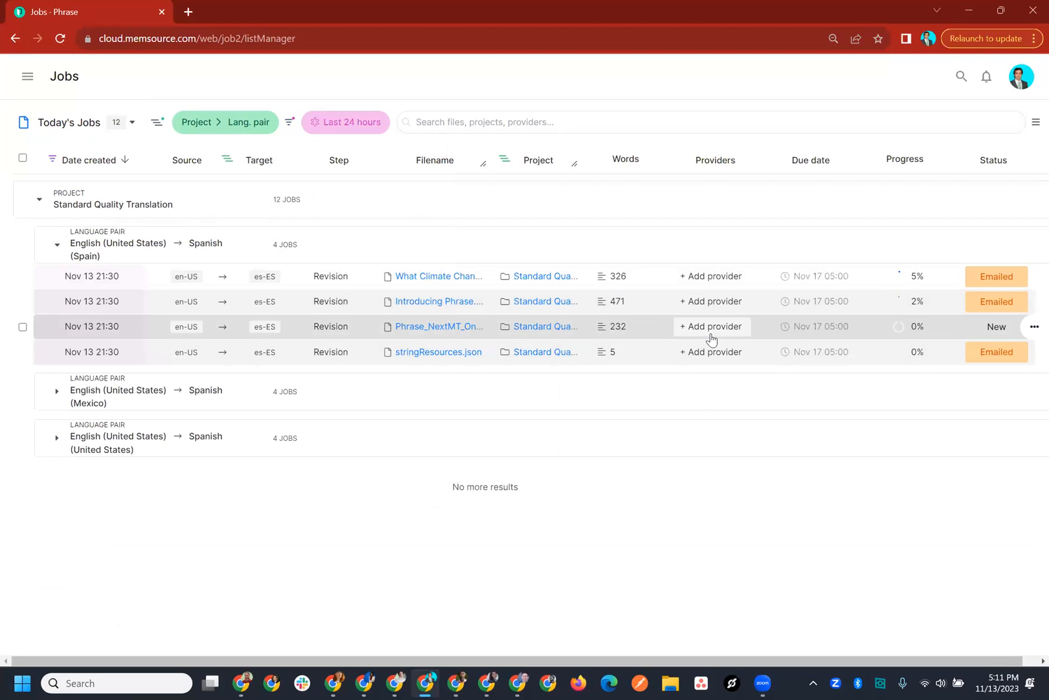
{"action": "left_click", "coordinate": [720, 277]}
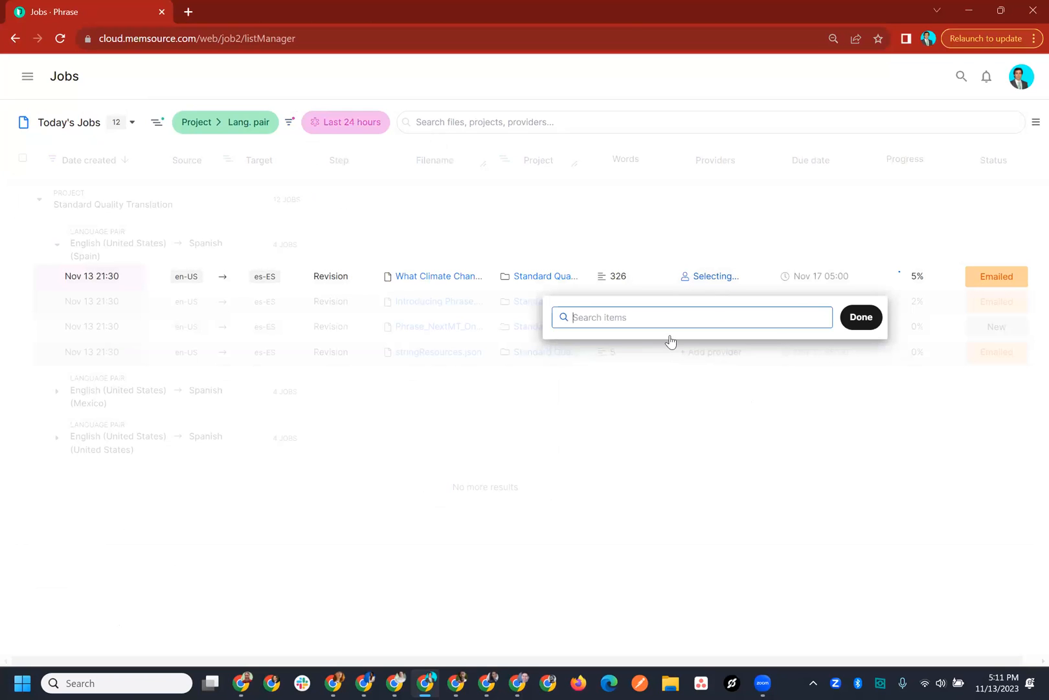
{"action": "left_click", "coordinate": [690, 387]}
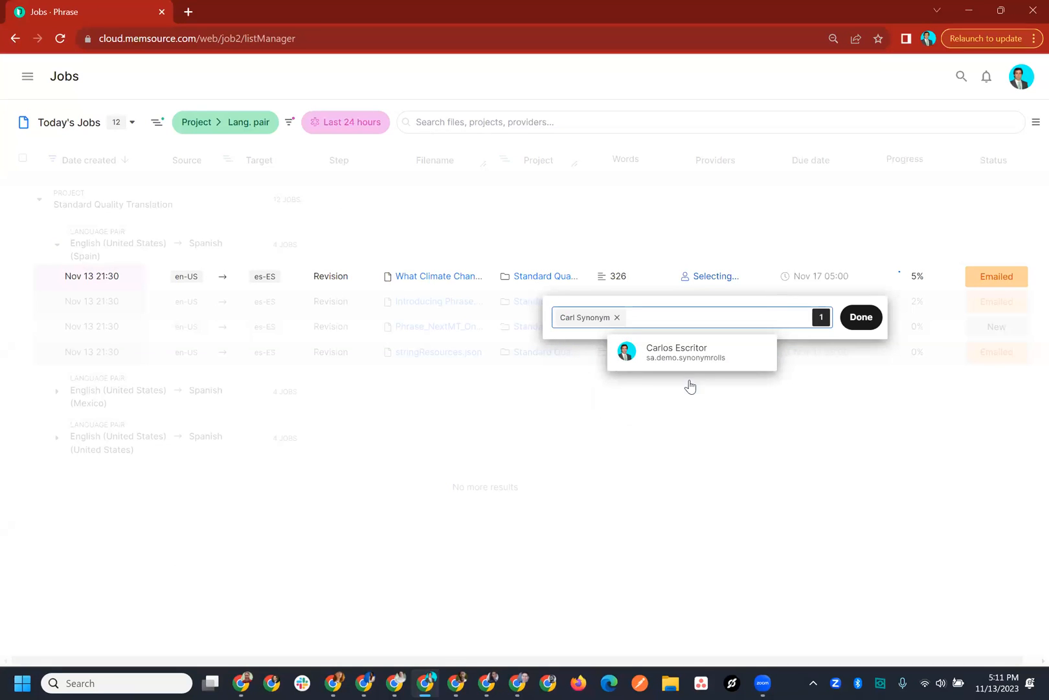
{"action": "left_click", "coordinate": [857, 320]}
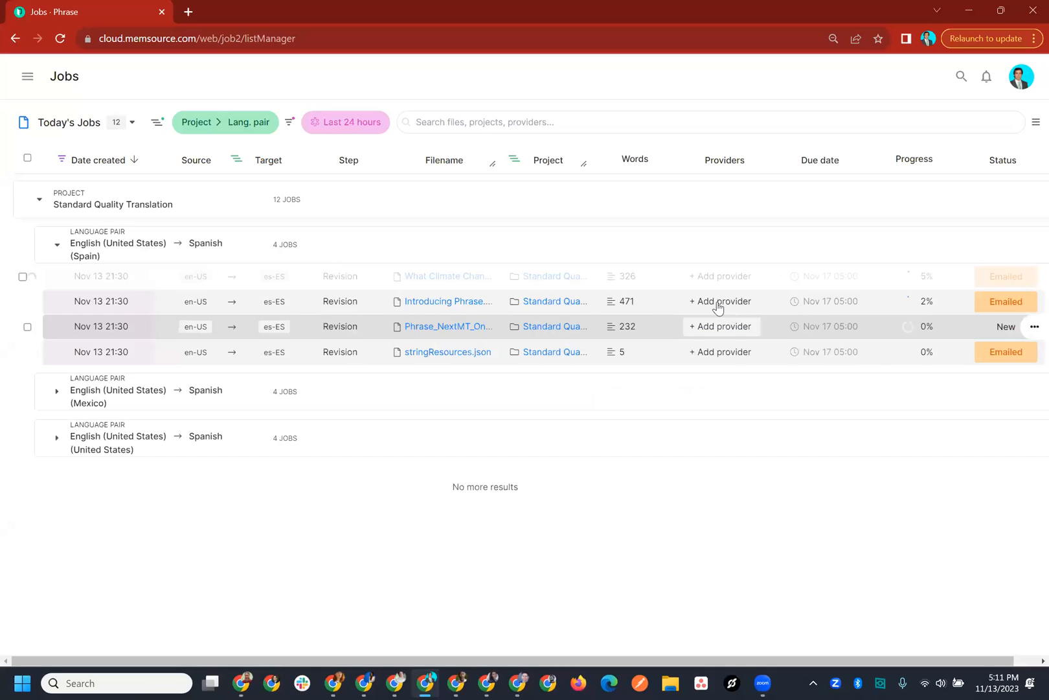
{"action": "left_click", "coordinate": [715, 302]}
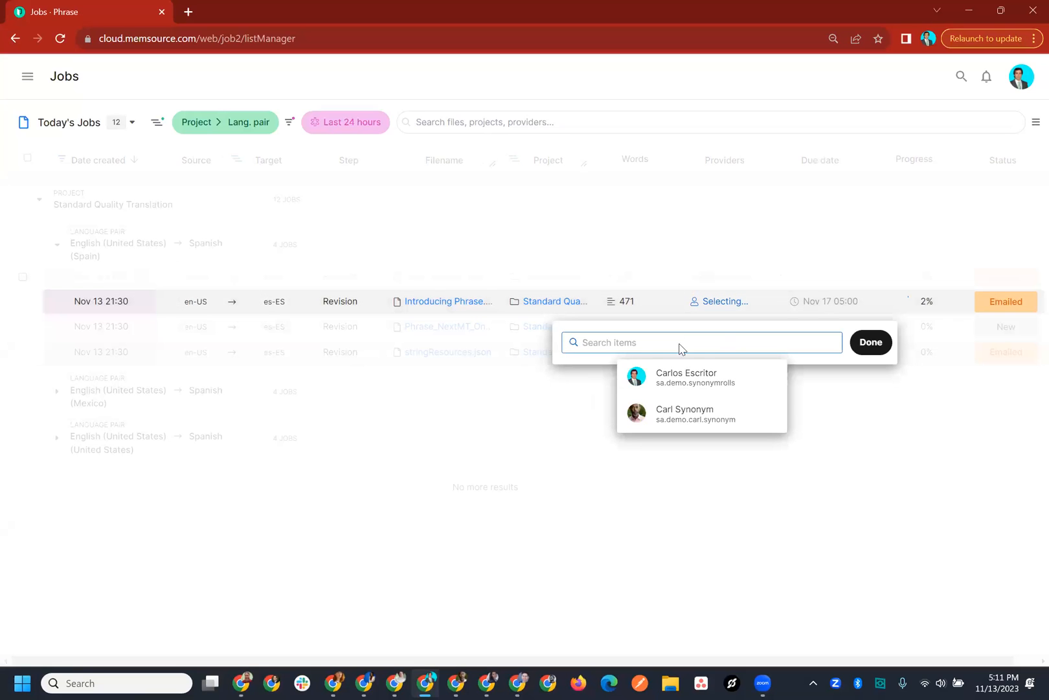
{"action": "left_click", "coordinate": [710, 371]}
{"action": "left_click", "coordinate": [872, 342]}
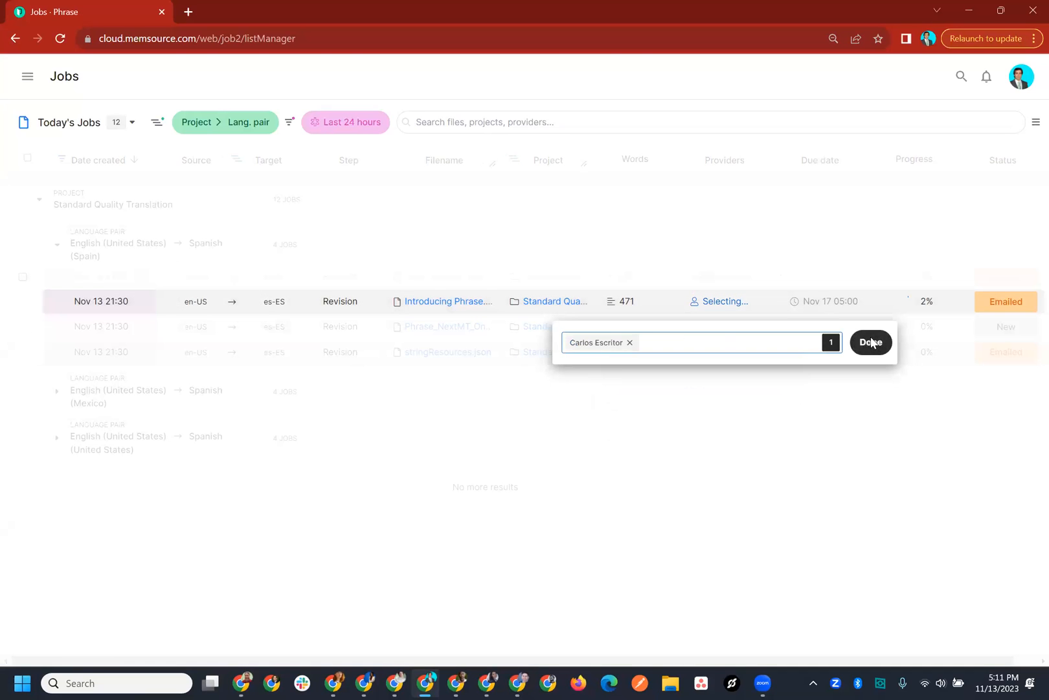
Step: Assign the Spanish (Spain) Phrase_NextMT_Onepager job to the other linguist and the stringResources.json job to the signed-in user
{"action": "left_click", "coordinate": [738, 327]}
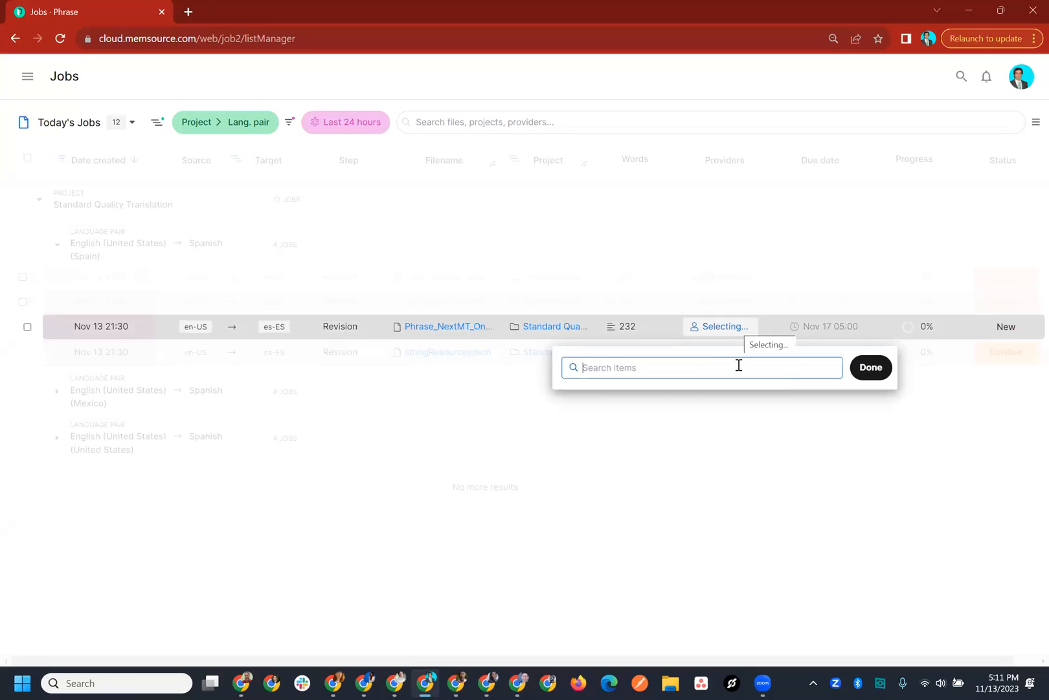
{"action": "left_click", "coordinate": [693, 439]}
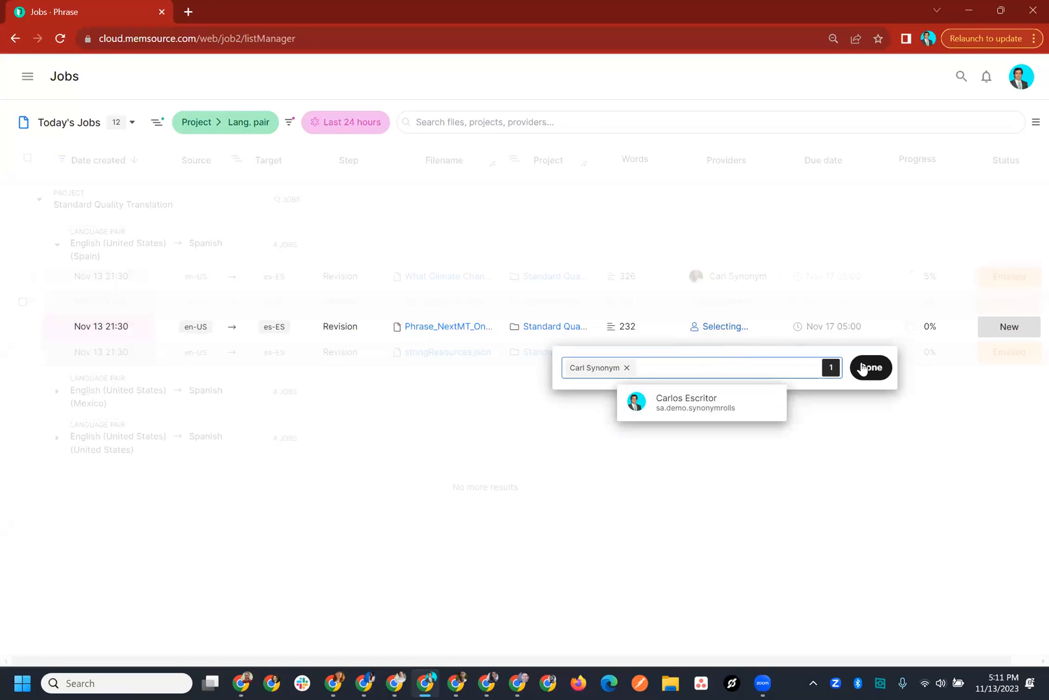
{"action": "left_click", "coordinate": [871, 368]}
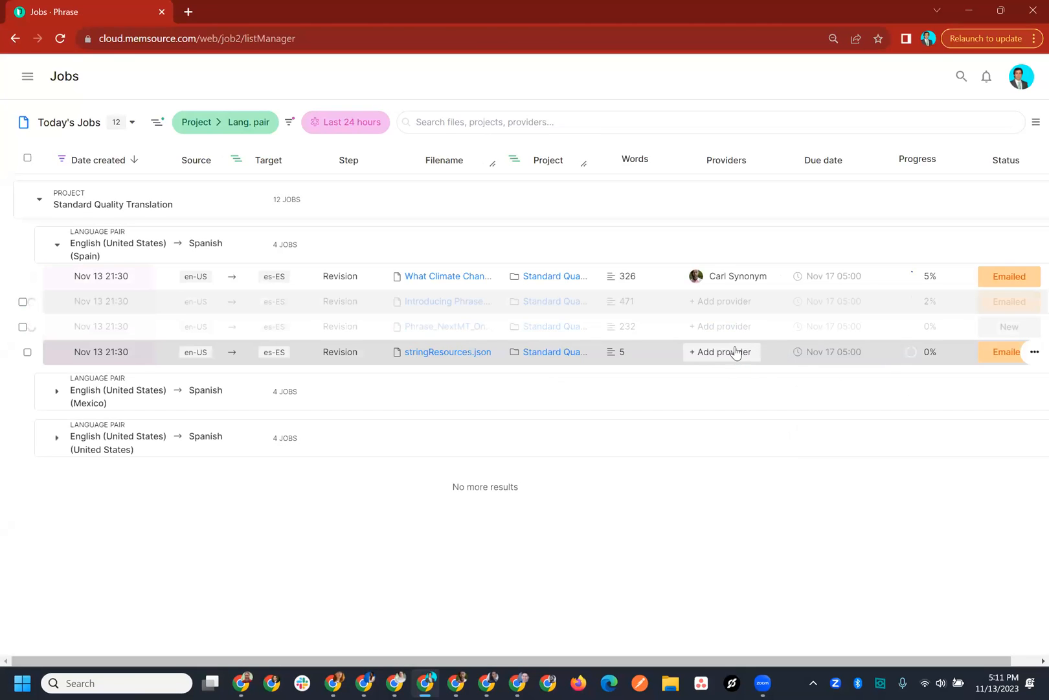
{"action": "left_click", "coordinate": [736, 352]}
{"action": "left_click", "coordinate": [664, 427]}
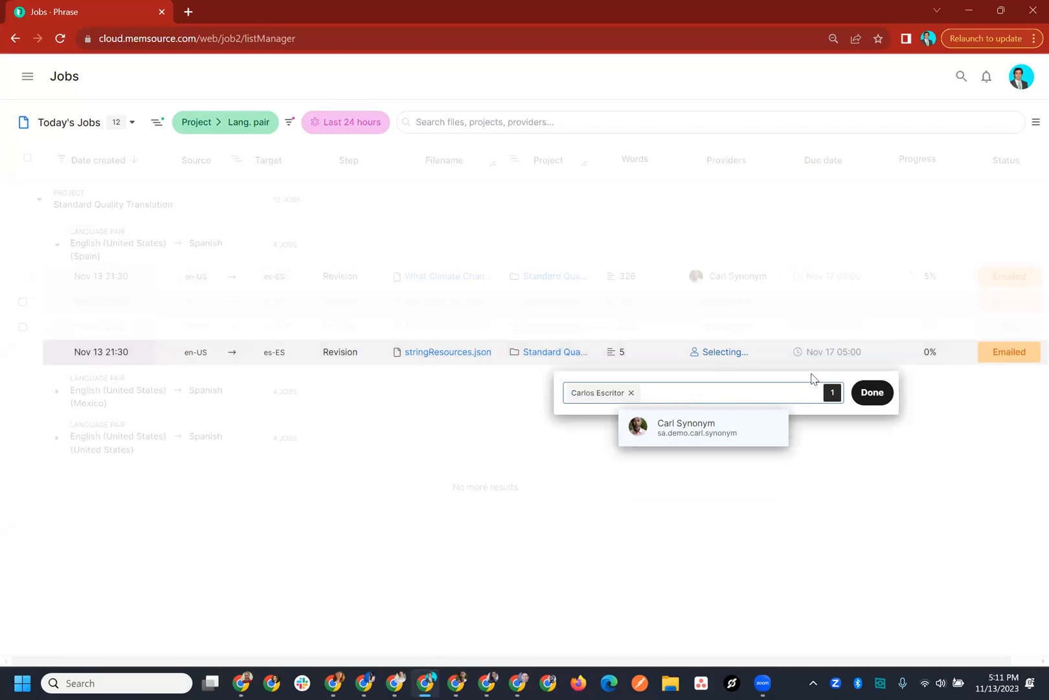
{"action": "left_click", "coordinate": [868, 393]}
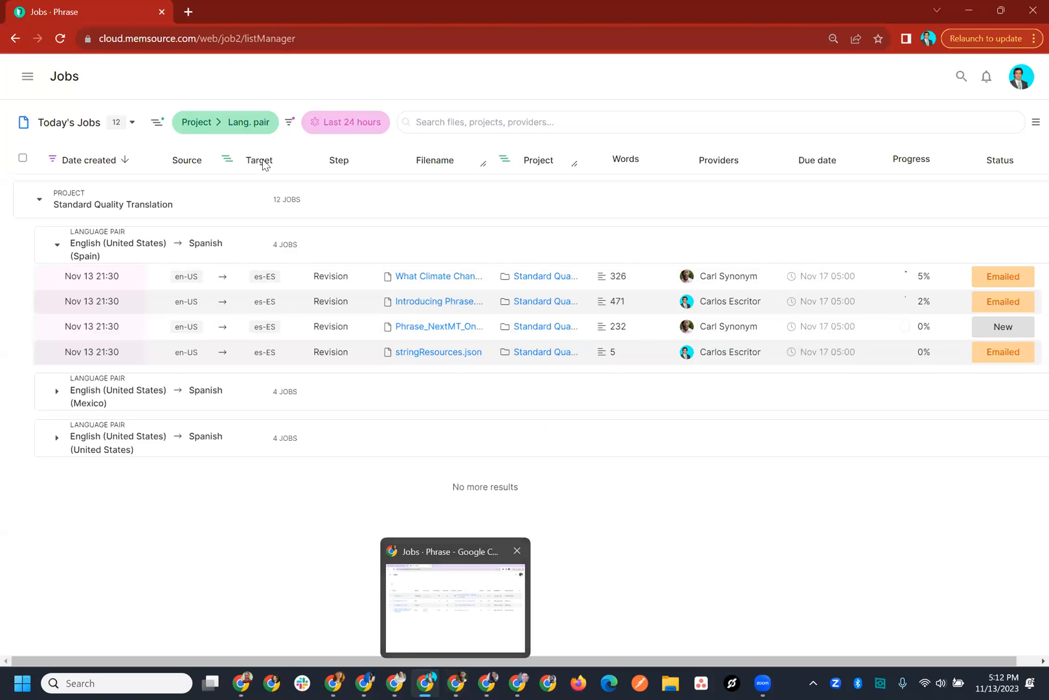
Step: Switch to the assigned linguist's browser window and refresh the Gmail inbox to check for a job notification
{"action": "key", "text": "alt+Tab"}
{"action": "left_click", "coordinate": [94, 12]}
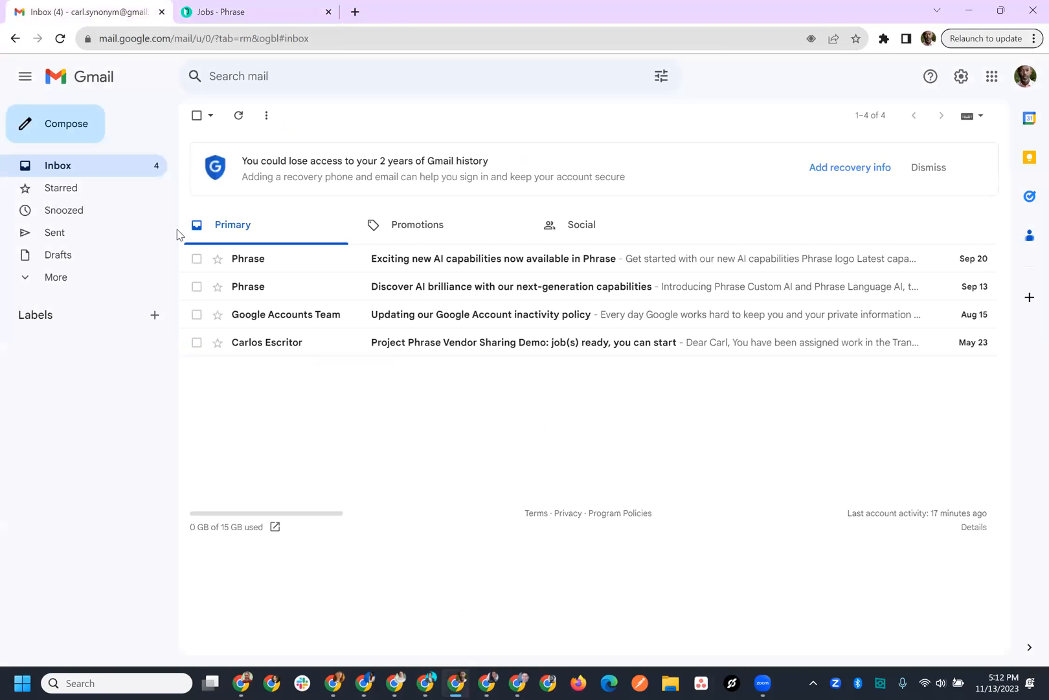
{"action": "left_click", "coordinate": [241, 120]}
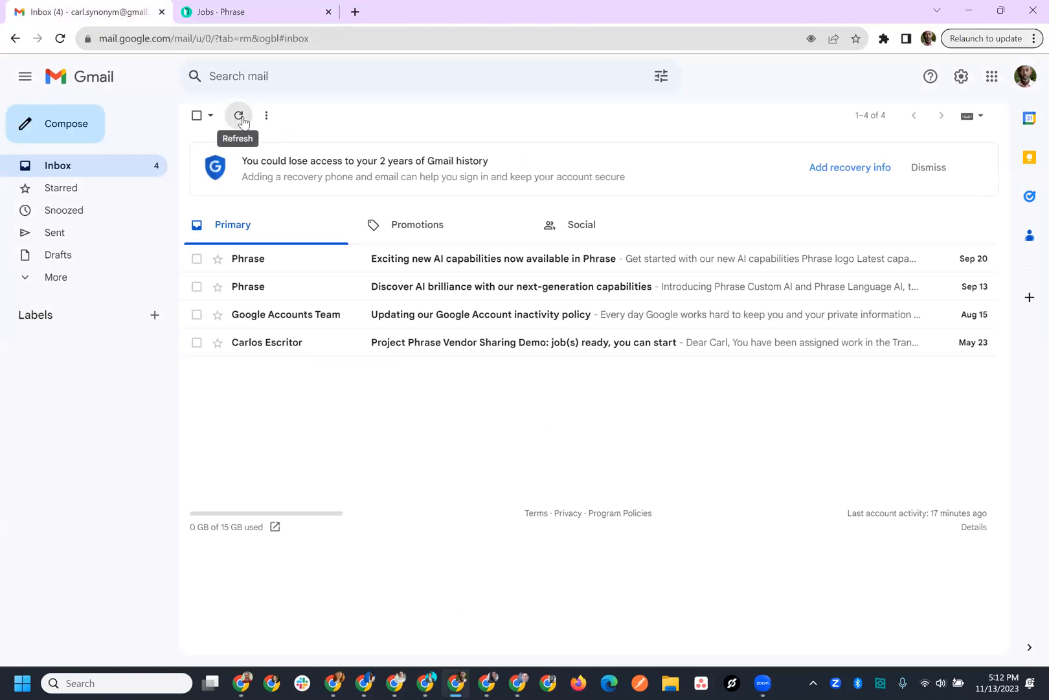
{"action": "left_click", "coordinate": [241, 120]}
{"action": "left_click", "coordinate": [241, 120]}
{"action": "left_click", "coordinate": [241, 120]}
{"action": "left_click", "coordinate": [241, 120]}
{"action": "left_click", "coordinate": [61, 40]}
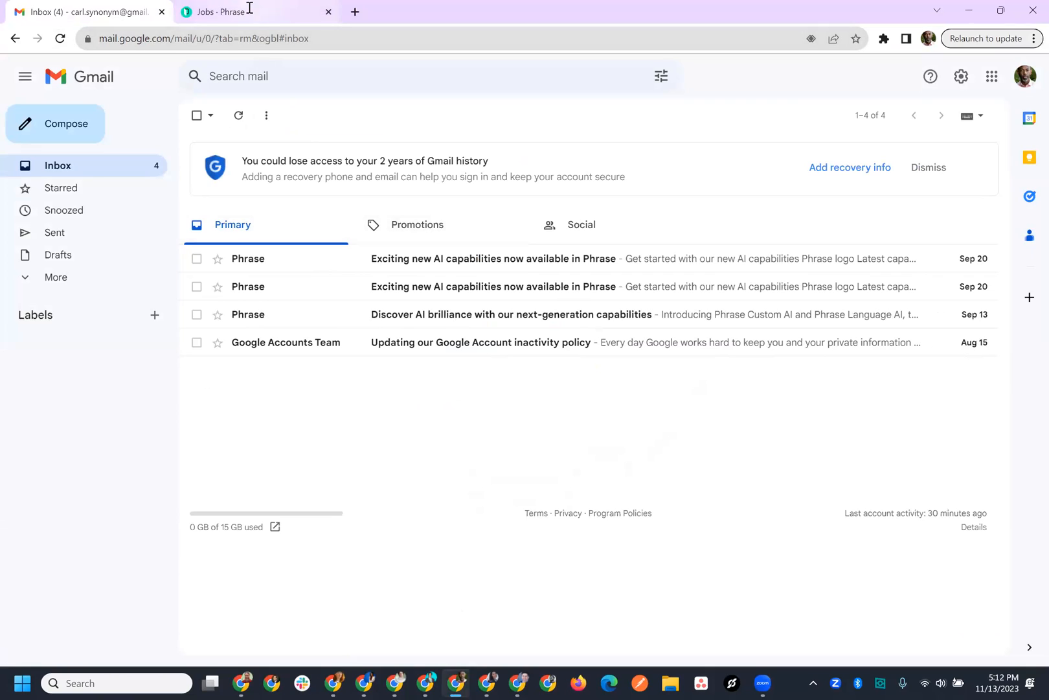
Step: Reload the linguist's Phrase job list and check which actions are available for the newly assigned "What Climate Change" job, leaving it unselected
{"action": "key", "text": "ctrl+Tab"}
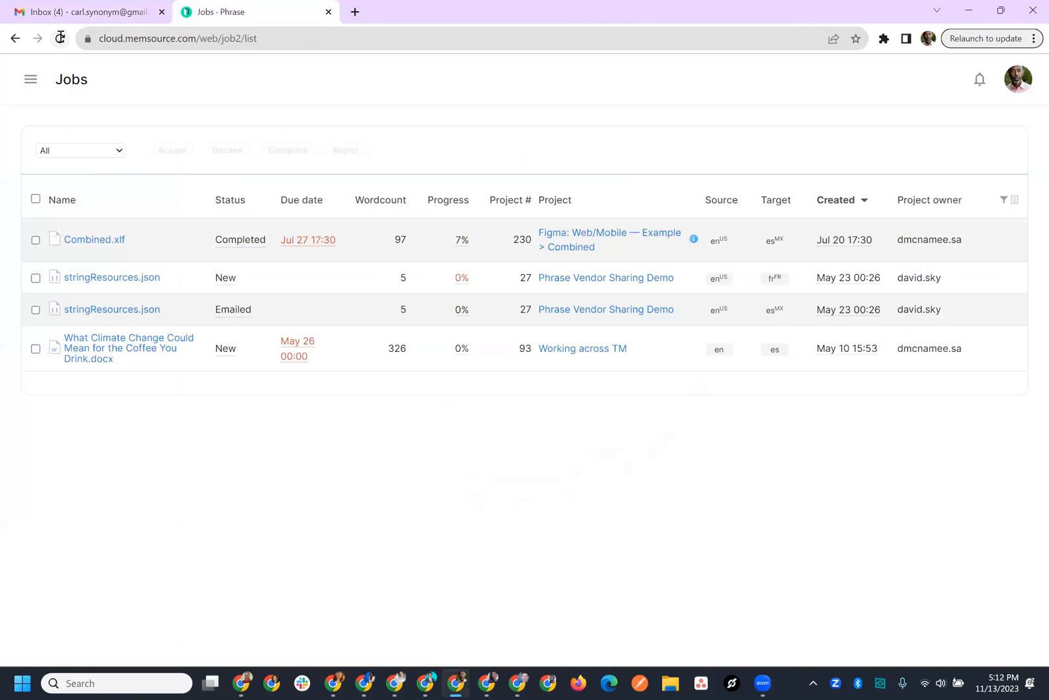
{"action": "left_click", "coordinate": [60, 37]}
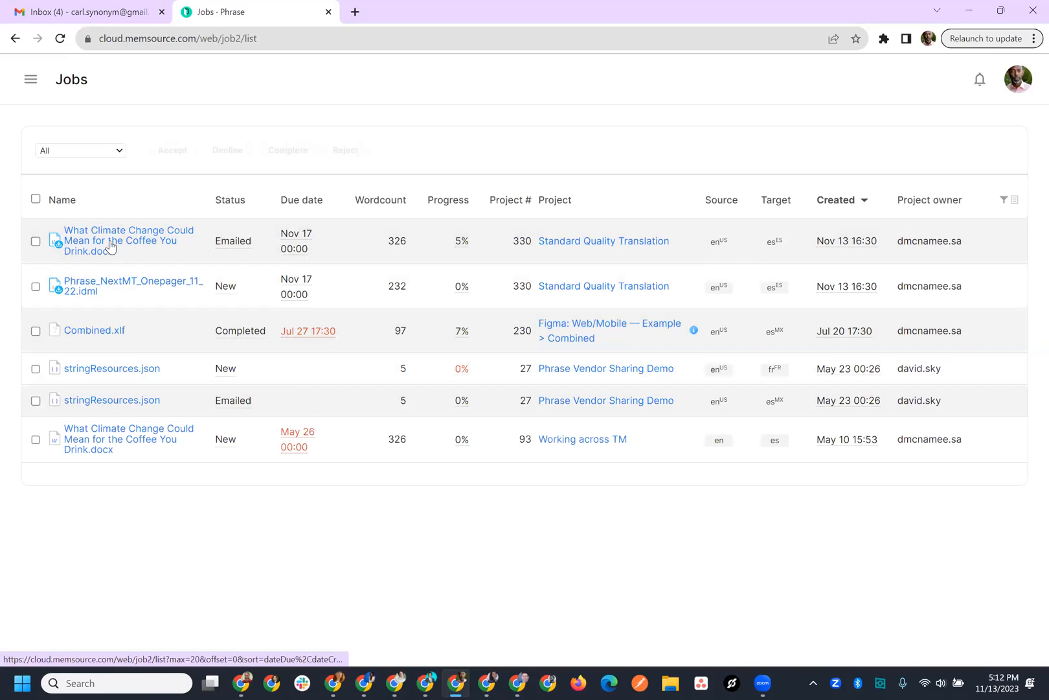
{"action": "left_click", "coordinate": [35, 242]}
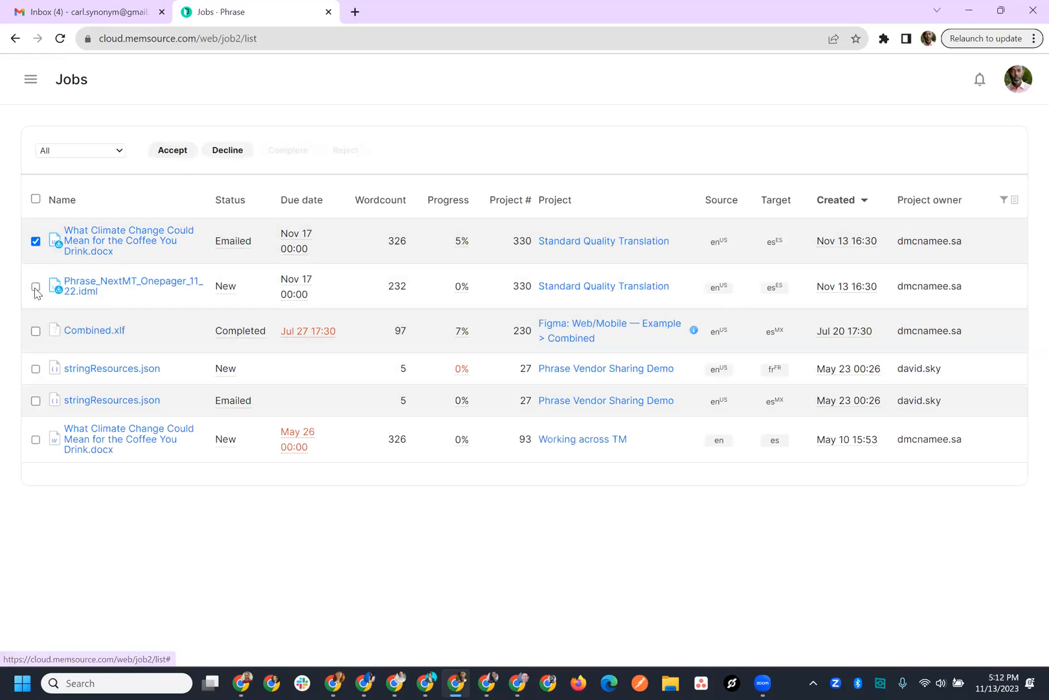
{"action": "left_click", "coordinate": [36, 242]}
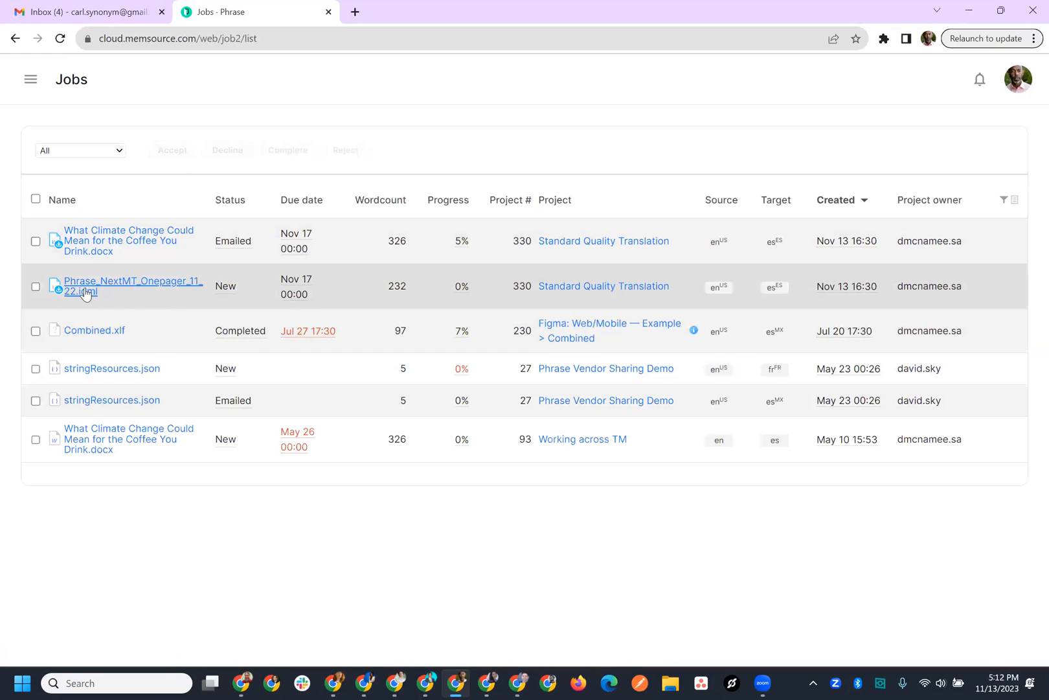
Step: Open the Phrase_NextMT_Onepager_11_22.idml job as read-only in the editor and review its Spanish segments and the matches for segment 2
{"action": "left_click", "coordinate": [84, 293]}
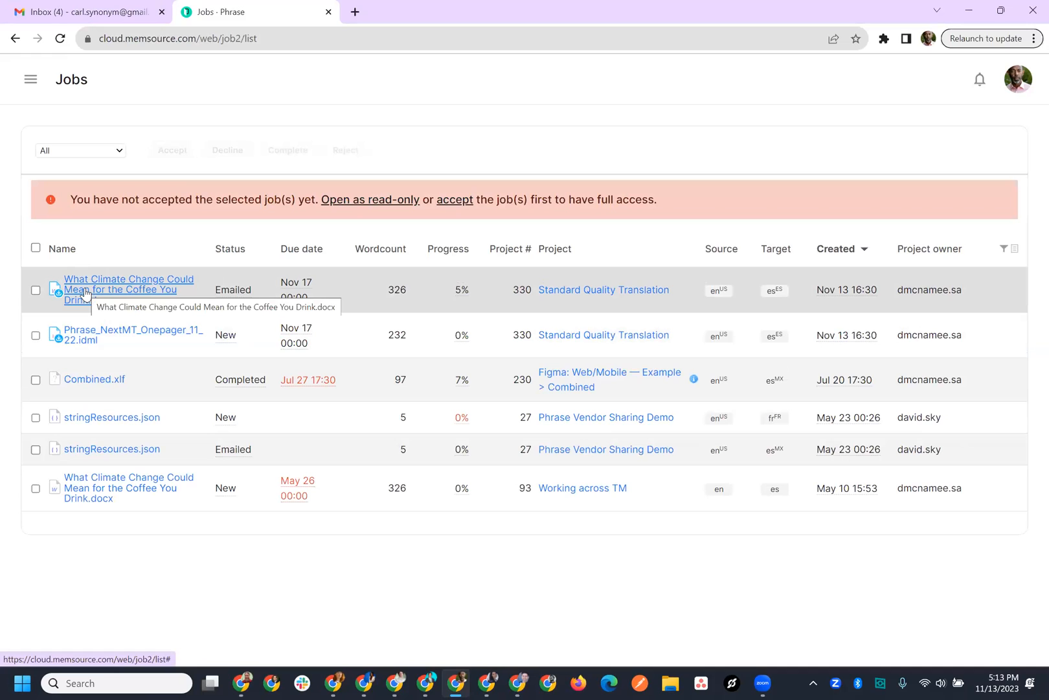
{"action": "left_click", "coordinate": [372, 201]}
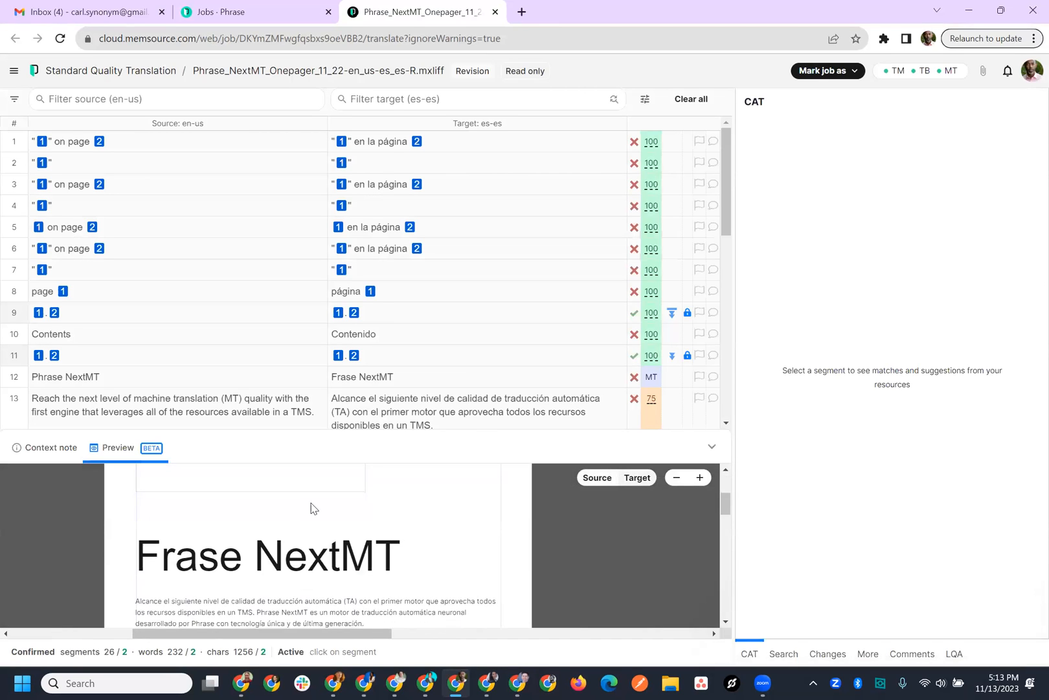
{"action": "left_click", "coordinate": [387, 165]}
{"action": "scroll", "coordinate": [372, 307], "scroll_direction": "down", "scroll_amount": 2}
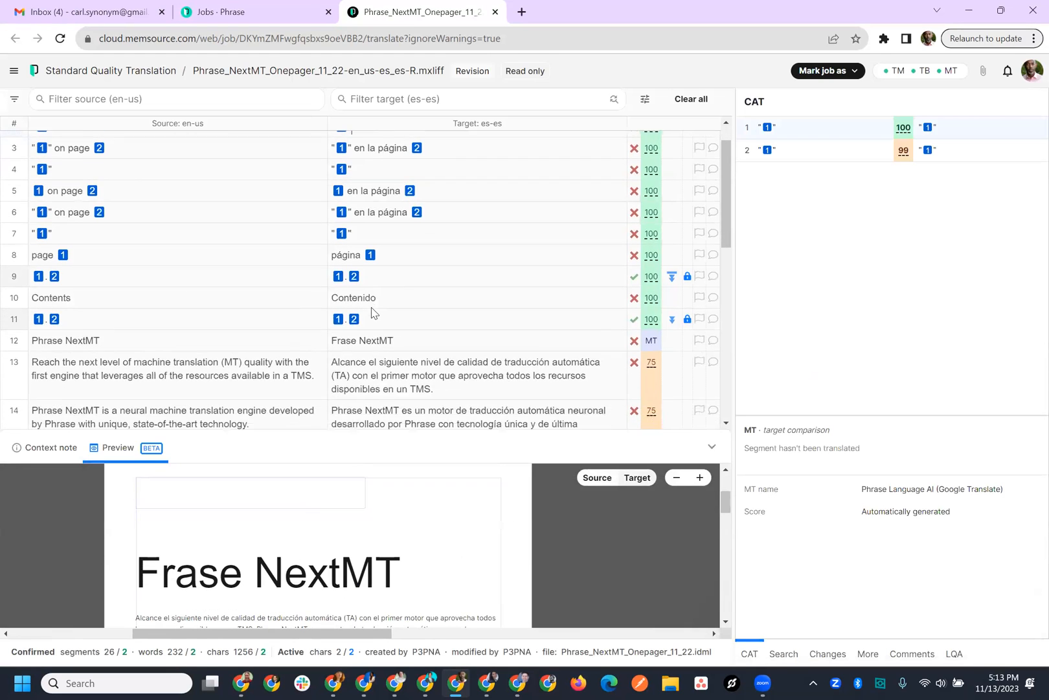
{"action": "scroll", "coordinate": [372, 307], "scroll_direction": "down", "scroll_amount": 2}
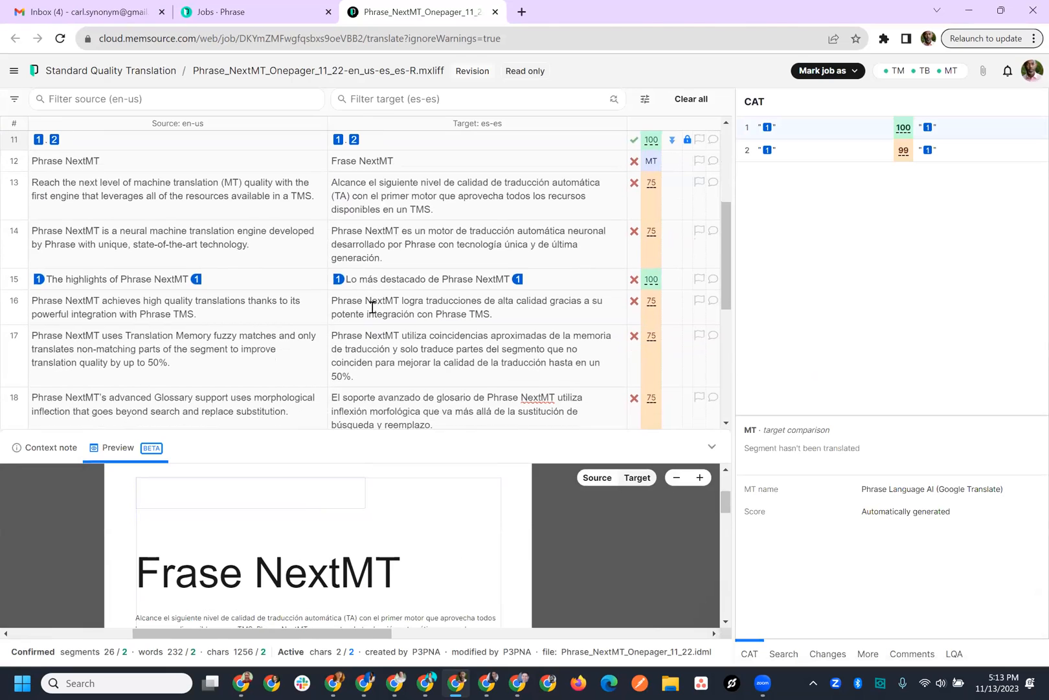
Step: Select segment 12, "Phrase NextMT", and mark the Phrase_NextMT_Onepager_11_22.idml job as accepted
{"action": "left_click", "coordinate": [409, 154]}
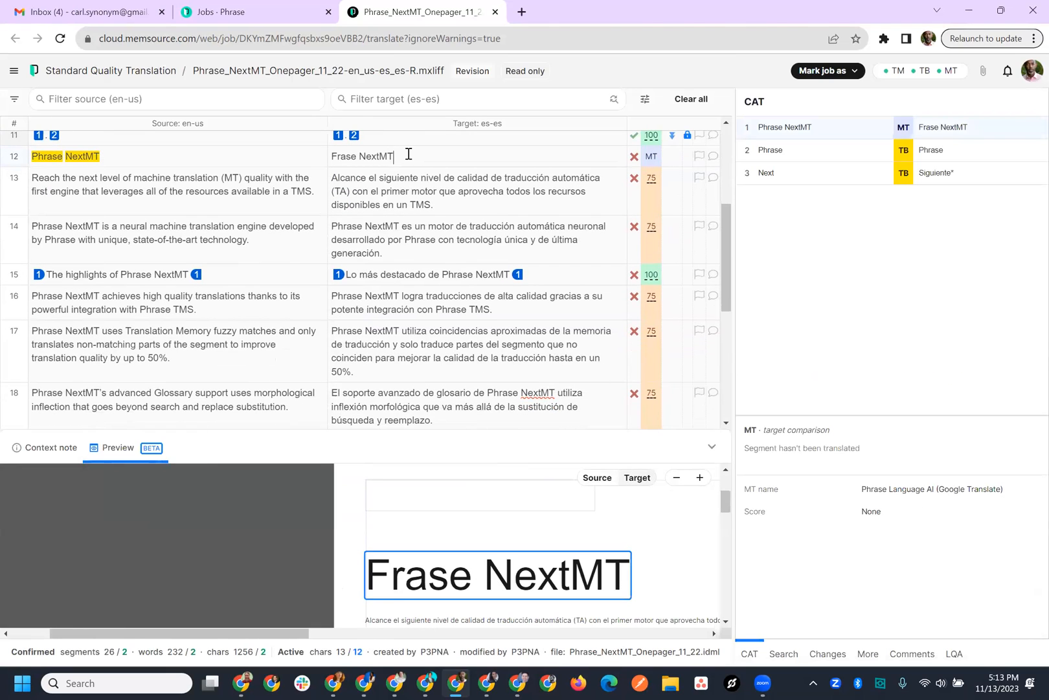
{"action": "scroll", "coordinate": [436, 500], "scroll_direction": "right", "scroll_amount": 5}
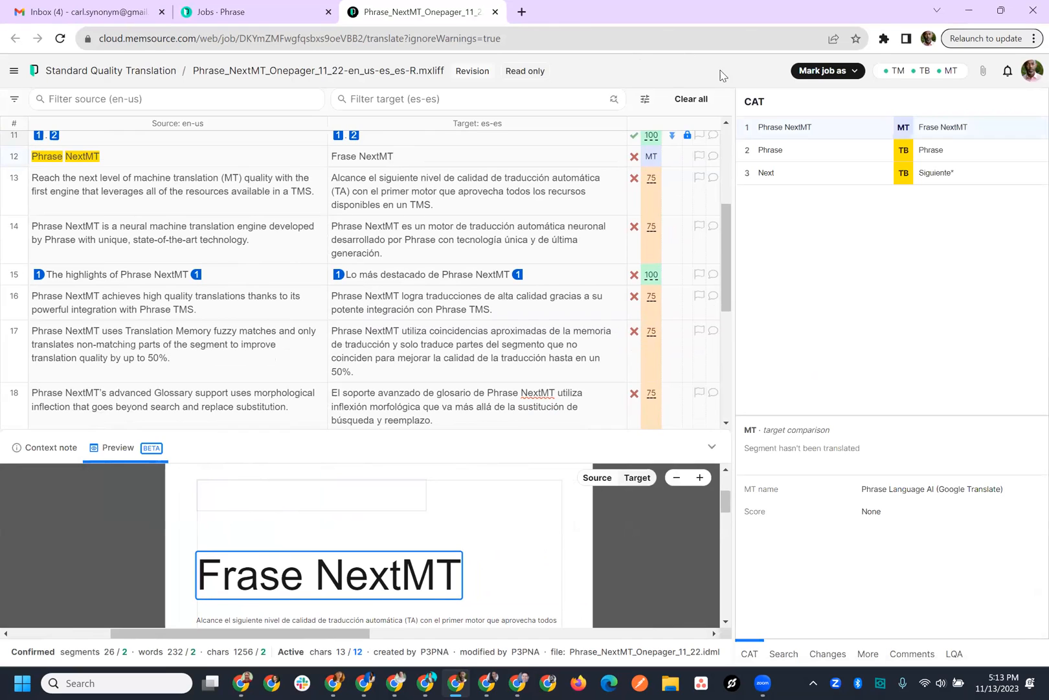
{"action": "left_click", "coordinate": [825, 72]}
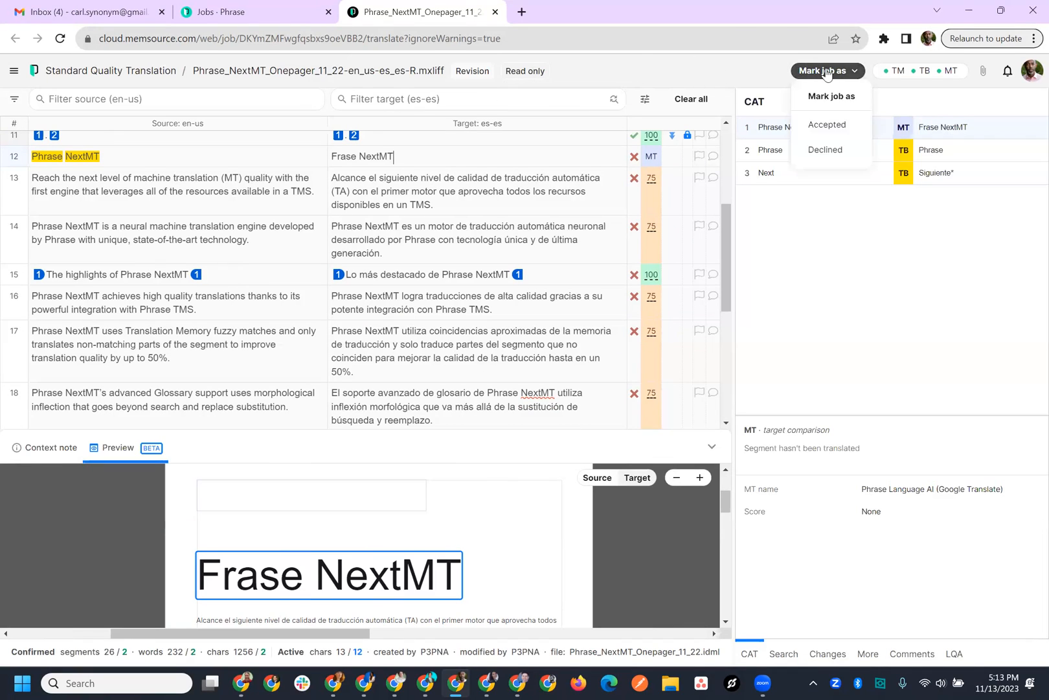
{"action": "left_click", "coordinate": [838, 126]}
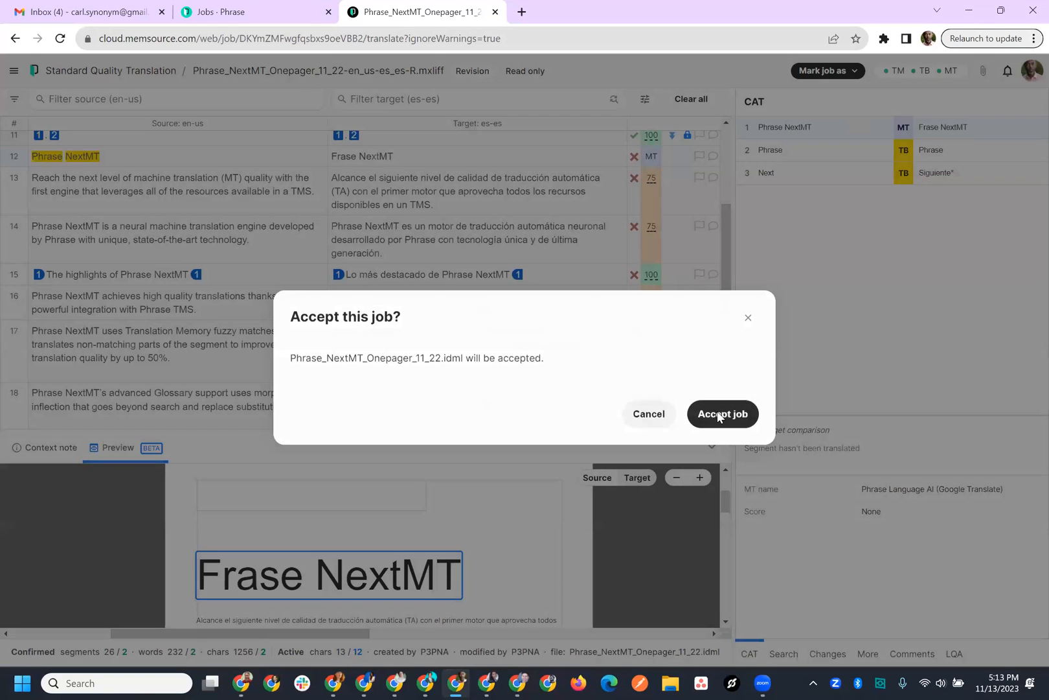
{"action": "left_click", "coordinate": [720, 417]}
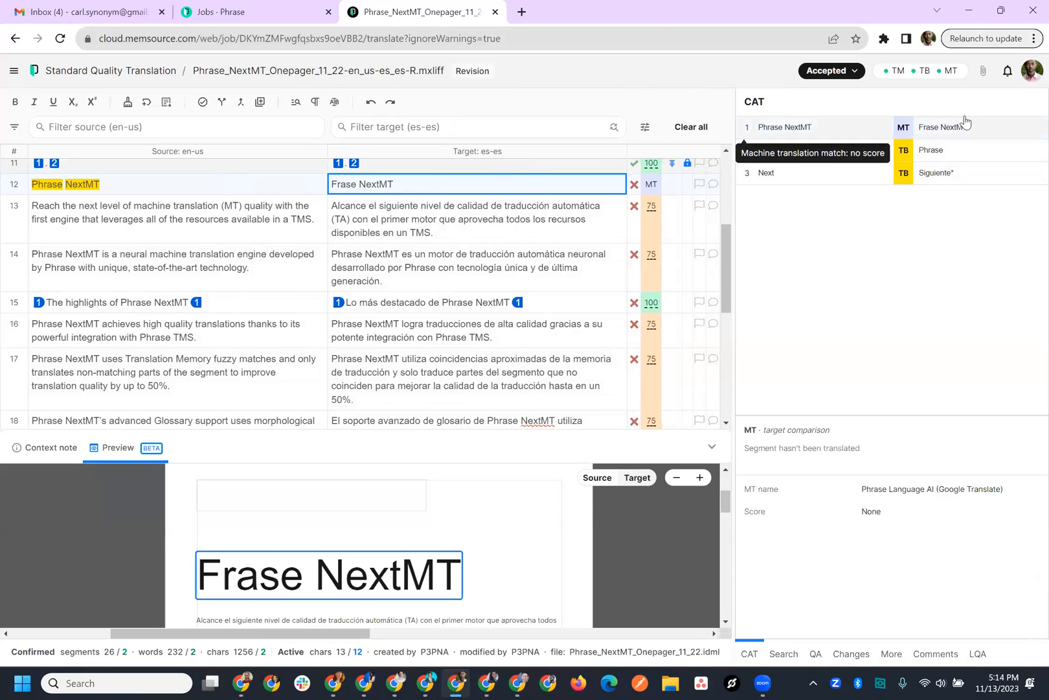
Step: Copy the source text "Phrase NextMT" into the target of segment 12 and confirm the segment
{"action": "left_click", "coordinate": [287, 182]}
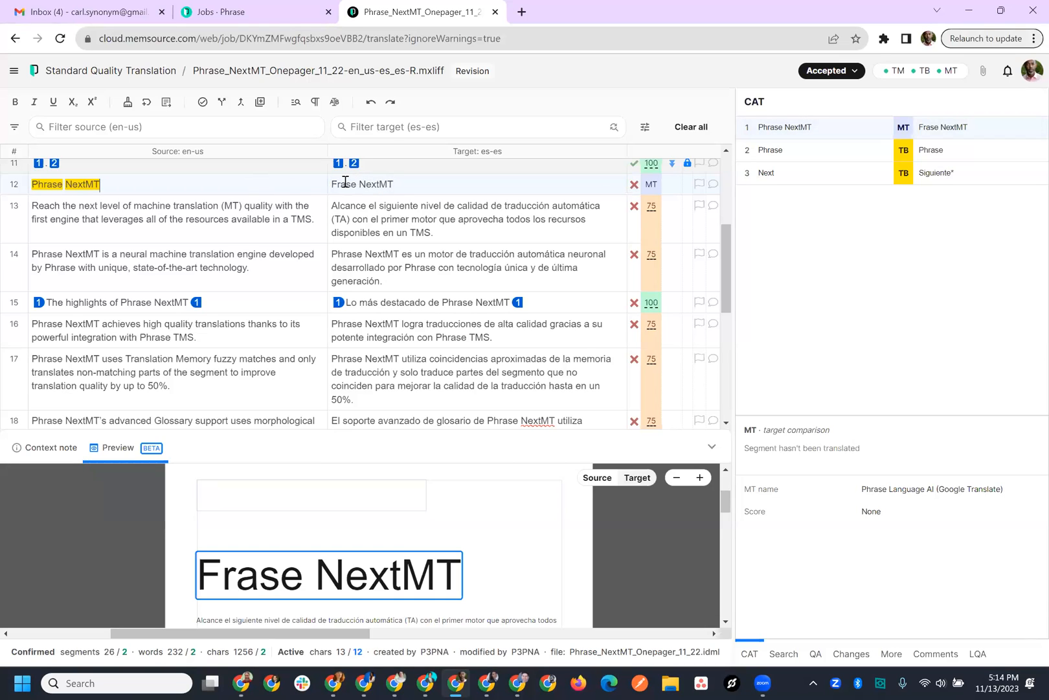
{"action": "left_click", "coordinate": [164, 102]}
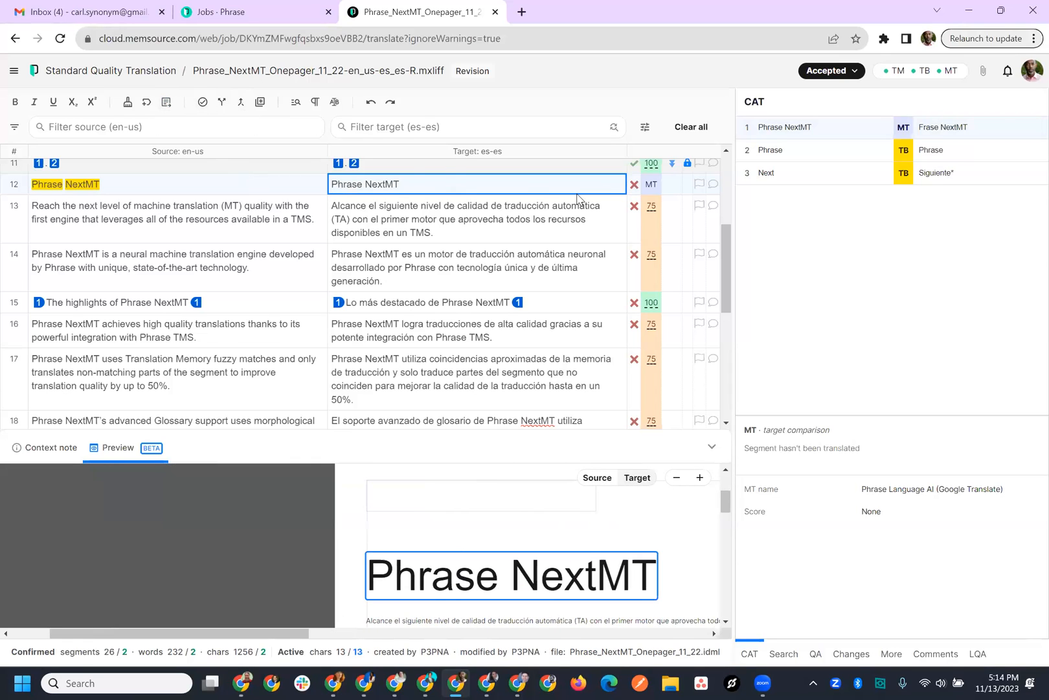
{"action": "left_click", "coordinate": [635, 187]}
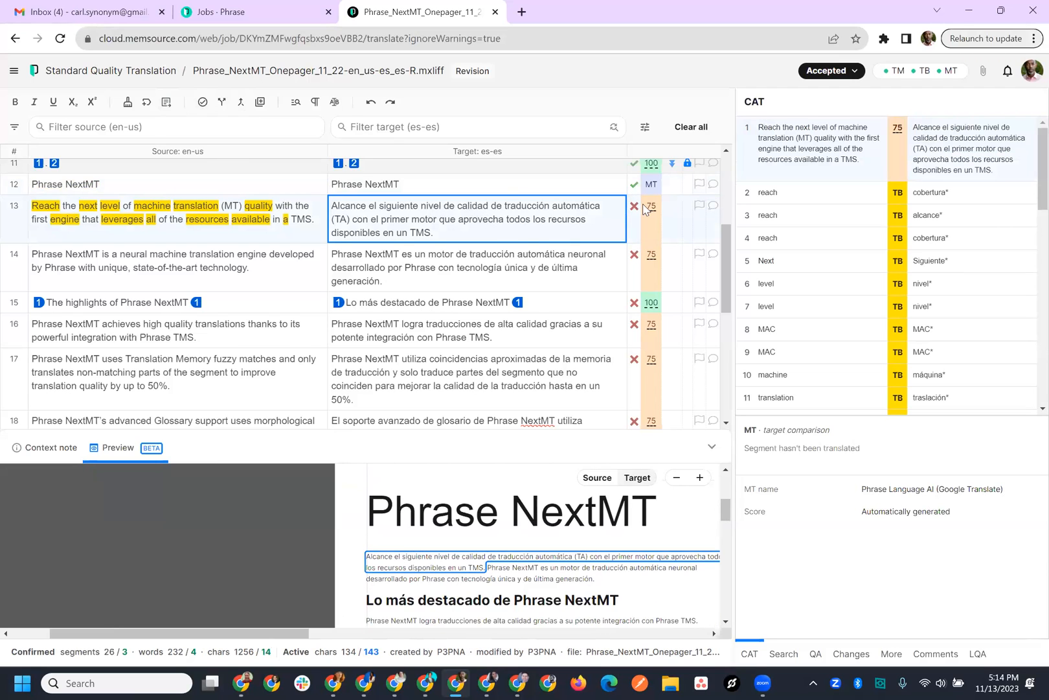
Step: Review the translation memory and term base matches for segment 13, and confirm segments 13 and 14
{"action": "scroll", "coordinate": [874, 277], "scroll_direction": "down", "scroll_amount": 2}
{"action": "scroll", "coordinate": [874, 277], "scroll_direction": "down", "scroll_amount": 7}
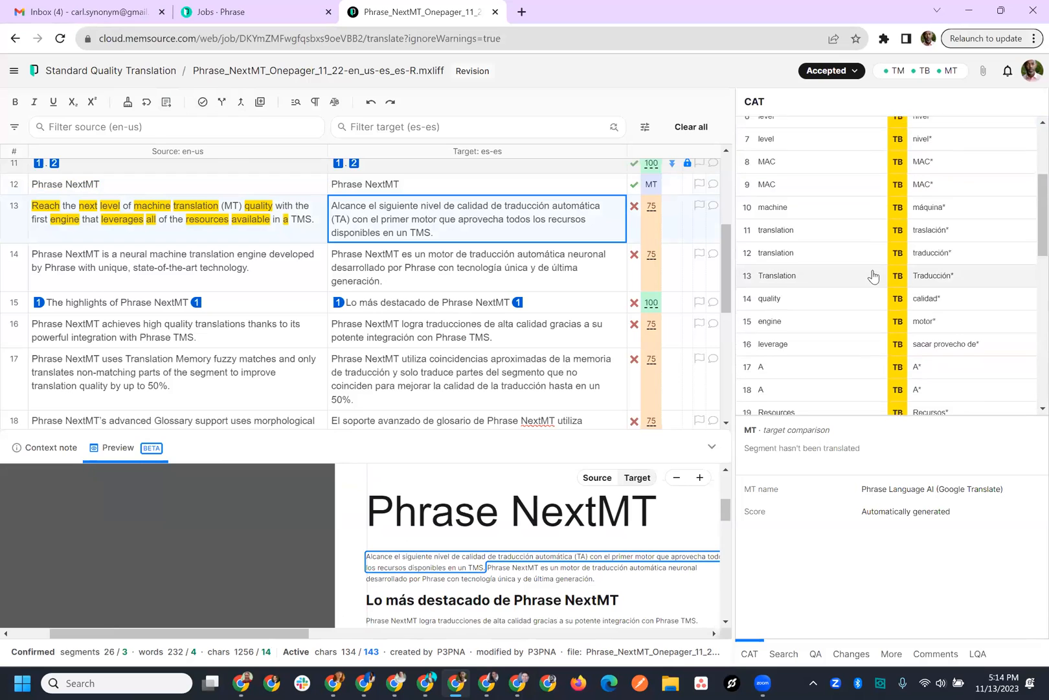
{"action": "scroll", "coordinate": [874, 276], "scroll_direction": "down", "scroll_amount": 3}
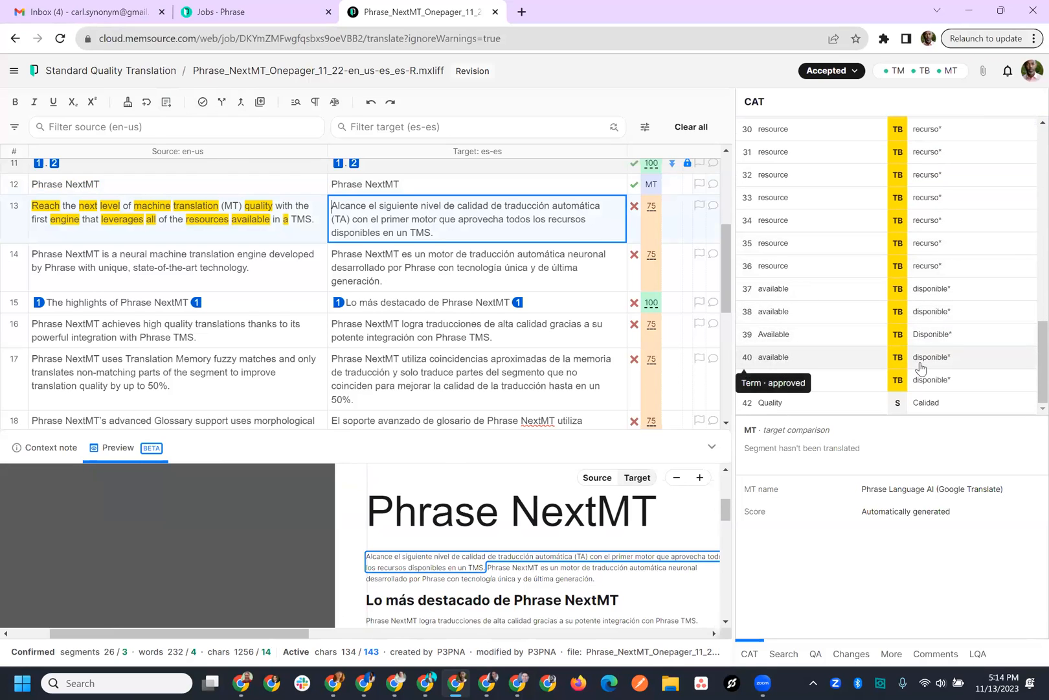
{"action": "scroll", "coordinate": [922, 367], "scroll_direction": "up", "scroll_amount": 10}
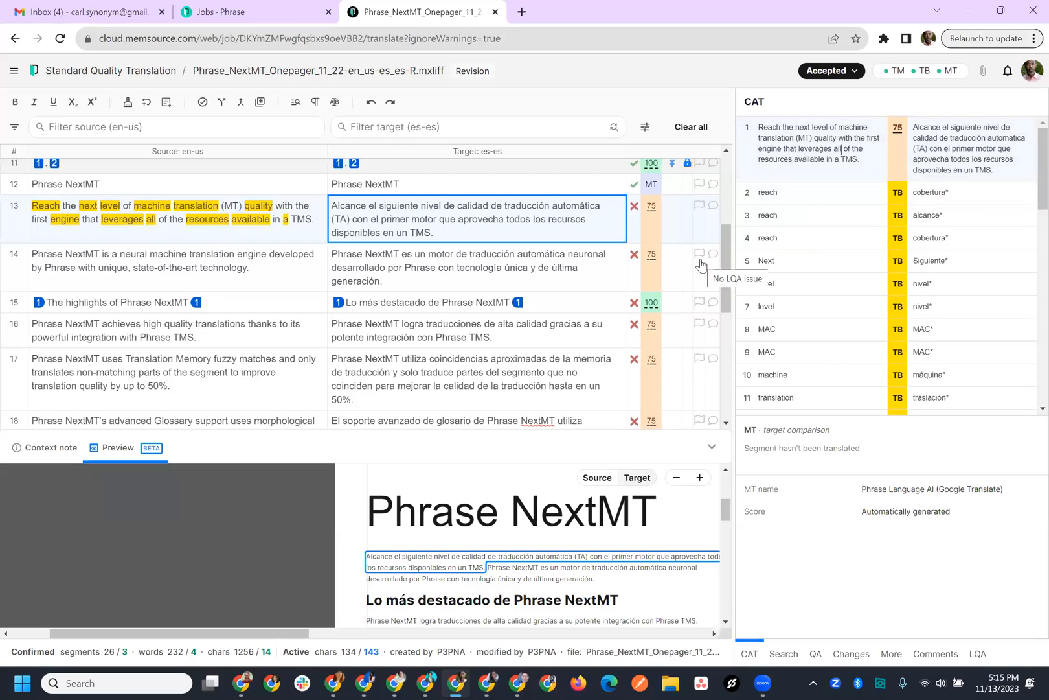
{"action": "left_click", "coordinate": [635, 206]}
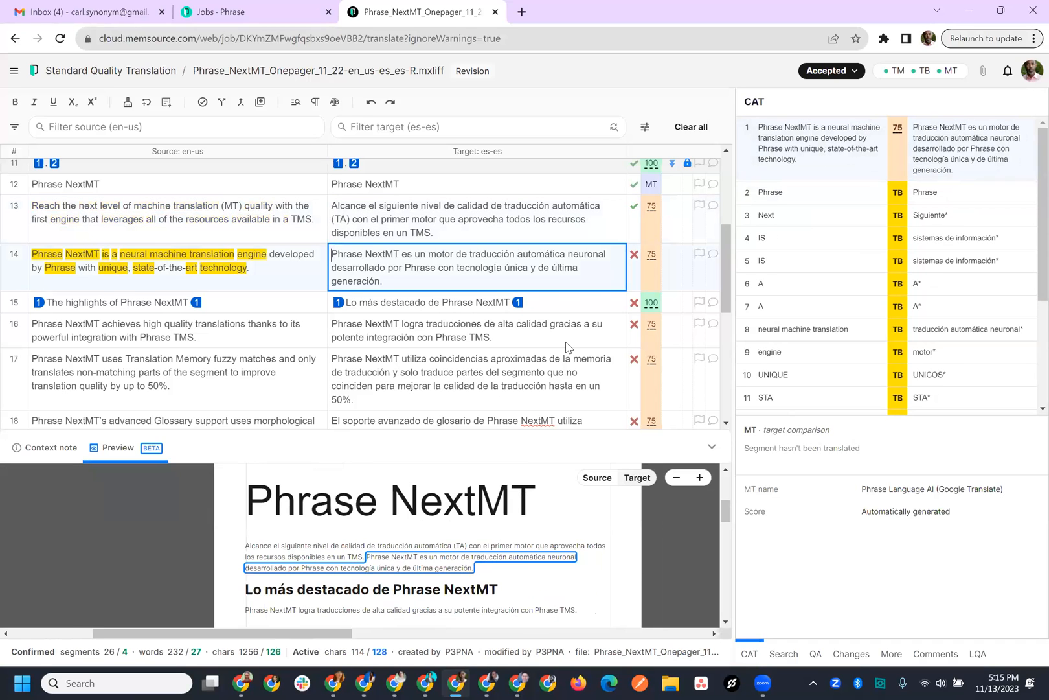
{"action": "scroll", "coordinate": [570, 337], "scroll_direction": "down", "scroll_amount": 3}
{"action": "scroll", "coordinate": [566, 348], "scroll_direction": "up", "scroll_amount": 3}
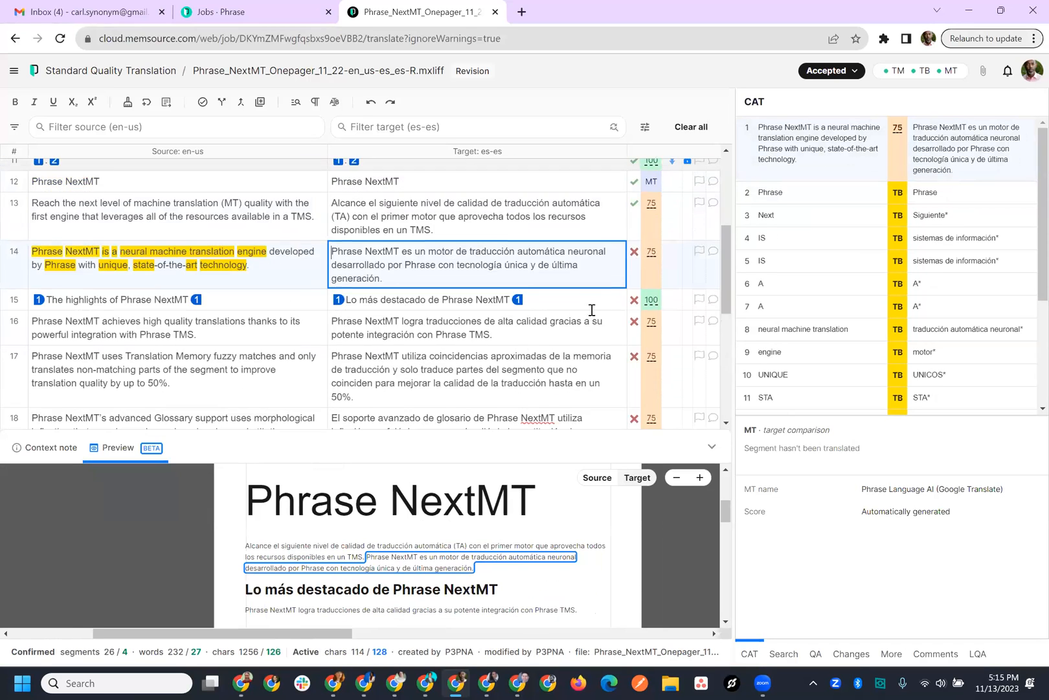
{"action": "left_click", "coordinate": [635, 253]}
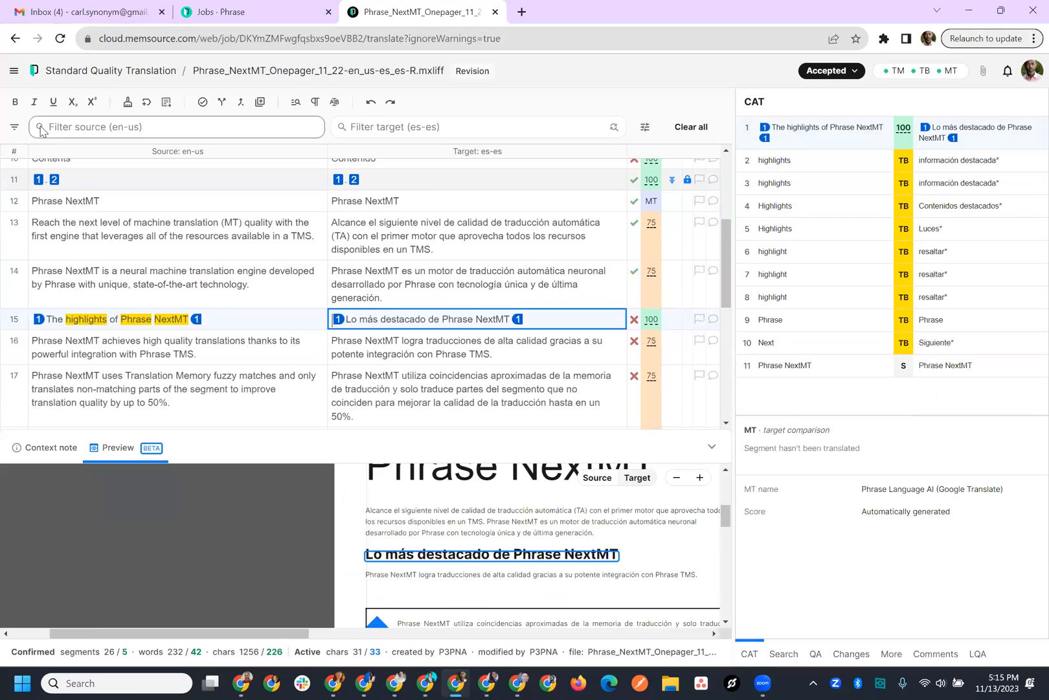
Step: Filter the segment list by the status "Not confirmed" and place the cursor in the target of segment 16
{"action": "left_click", "coordinate": [15, 127]}
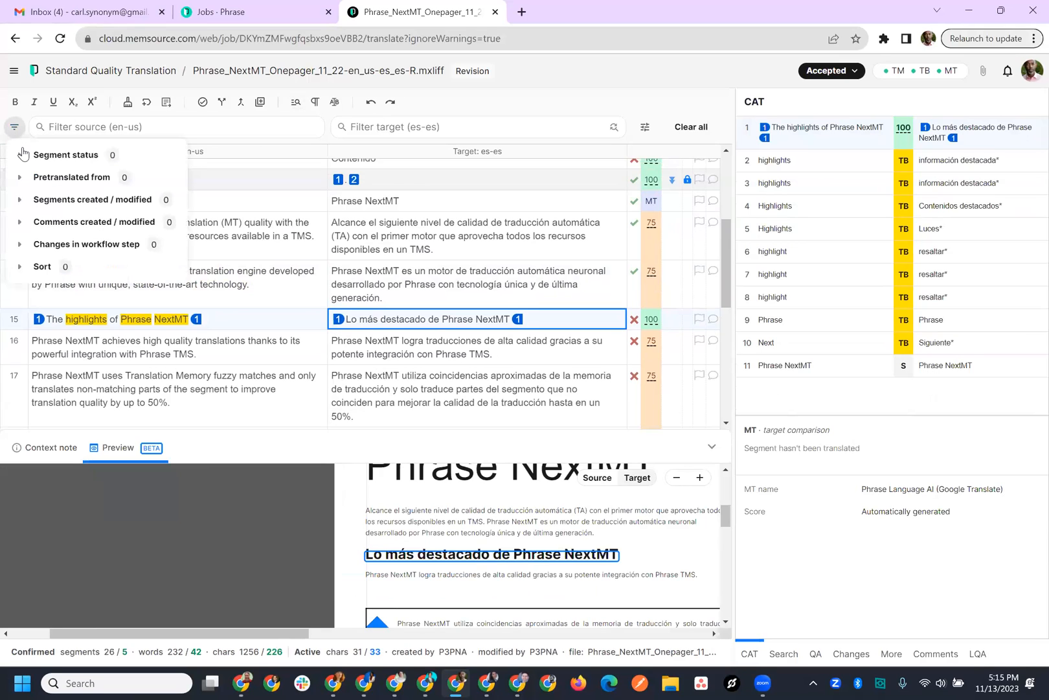
{"action": "left_click", "coordinate": [21, 156]}
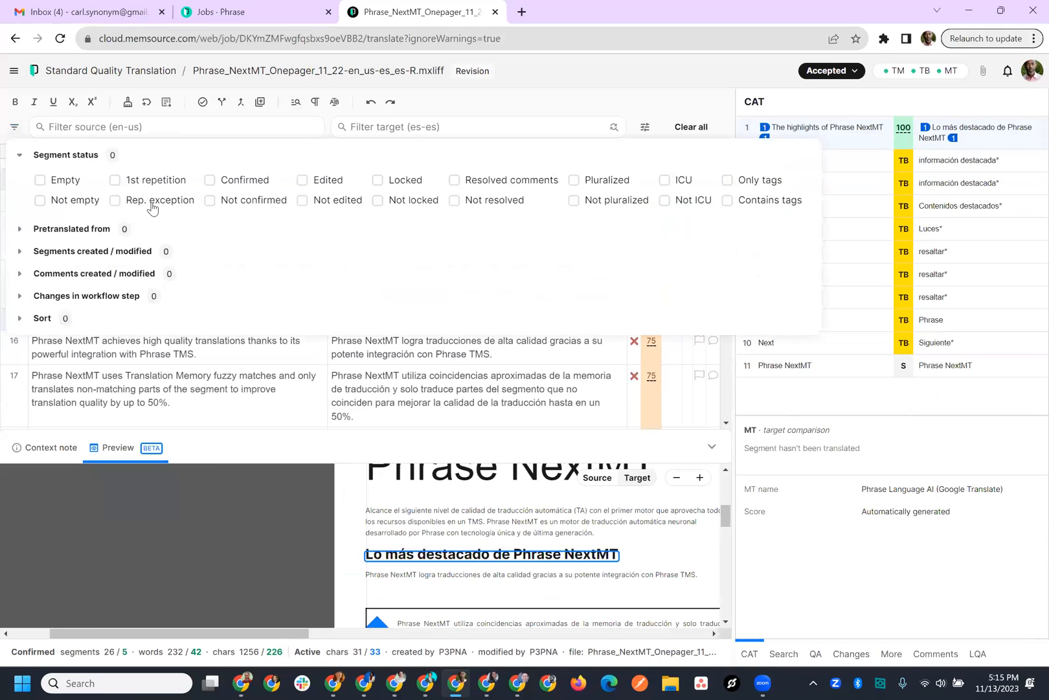
{"action": "left_click", "coordinate": [217, 201]}
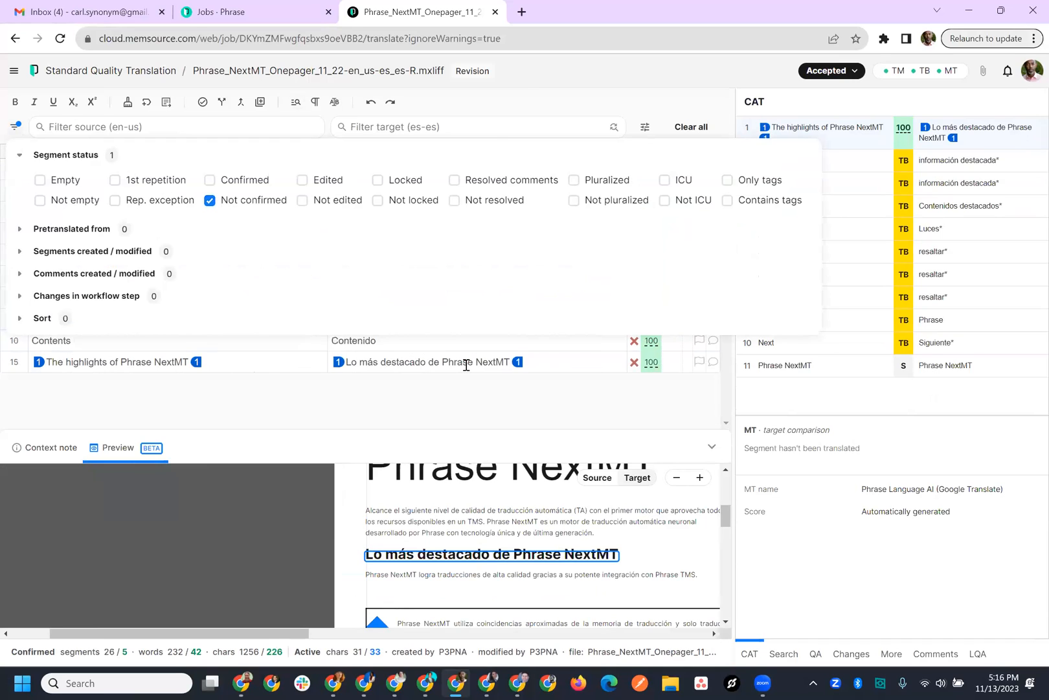
{"action": "left_click", "coordinate": [467, 365]}
{"action": "left_click", "coordinate": [520, 393]}
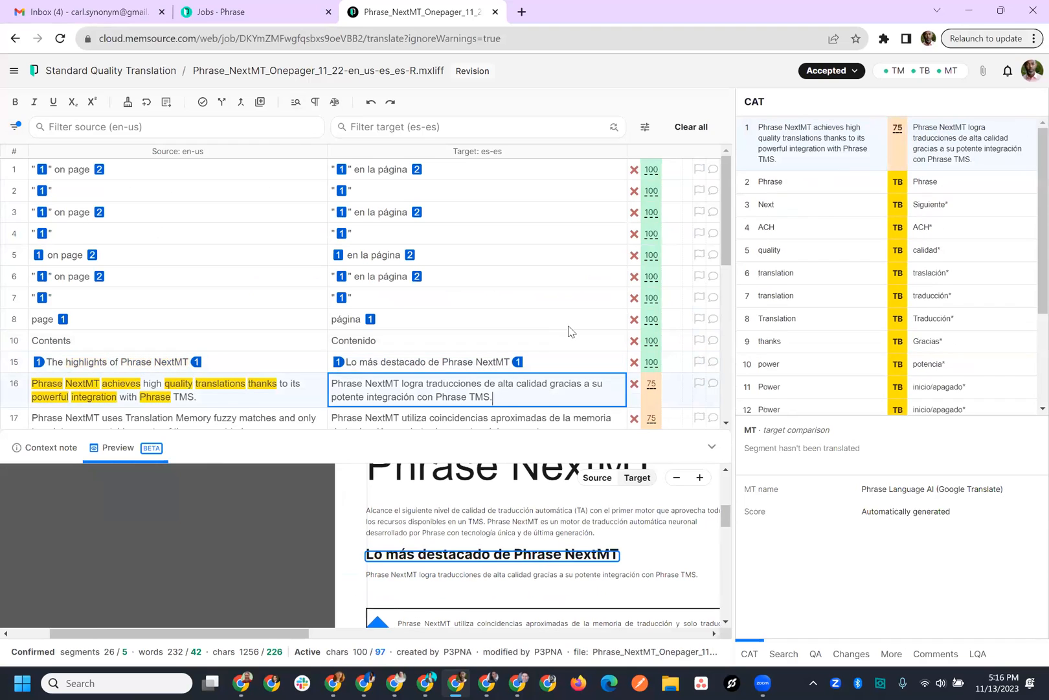
Step: Select segment 21 and examine where its Spanish text sits in the target preview of the document
{"action": "scroll", "coordinate": [570, 326], "scroll_direction": "down", "scroll_amount": 6}
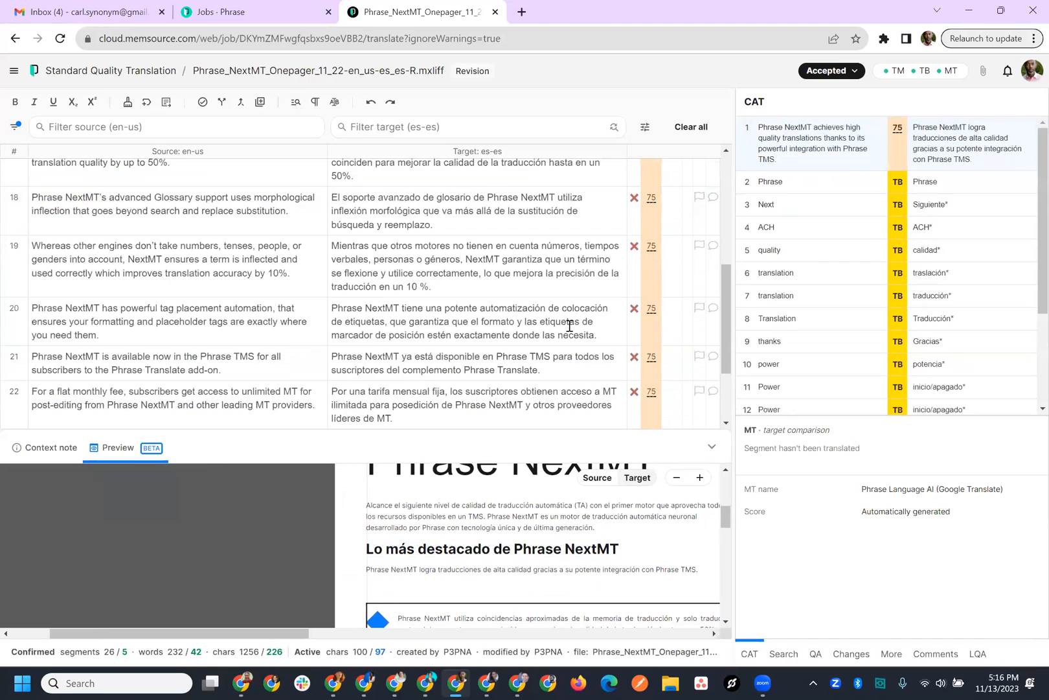
{"action": "left_click", "coordinate": [560, 316]}
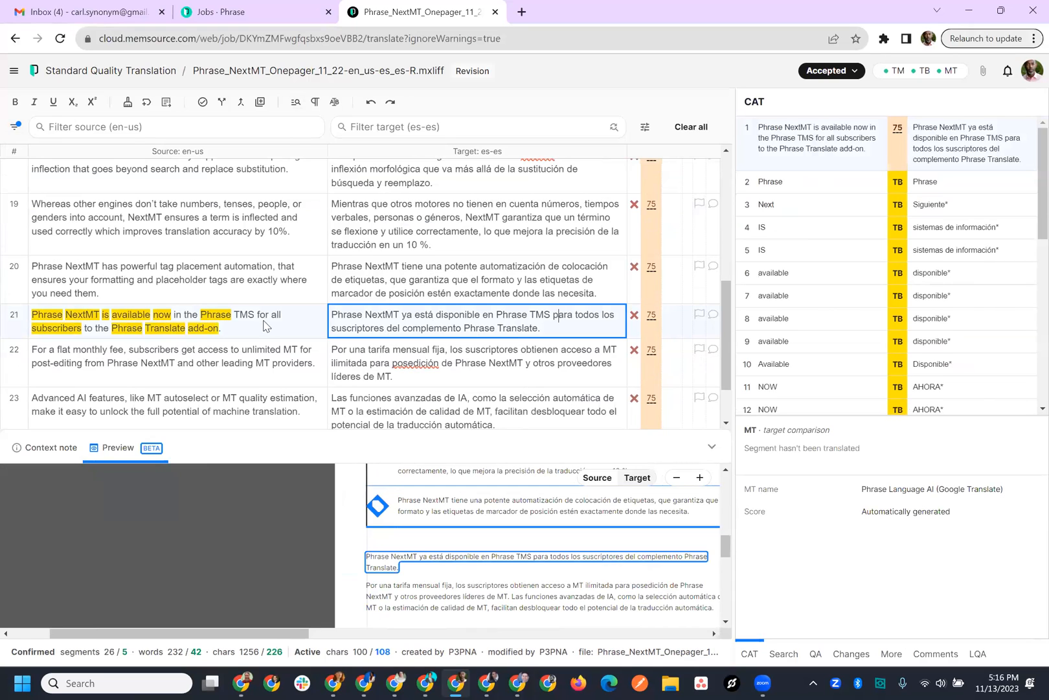
{"action": "scroll", "coordinate": [260, 344], "scroll_direction": "down", "scroll_amount": 1}
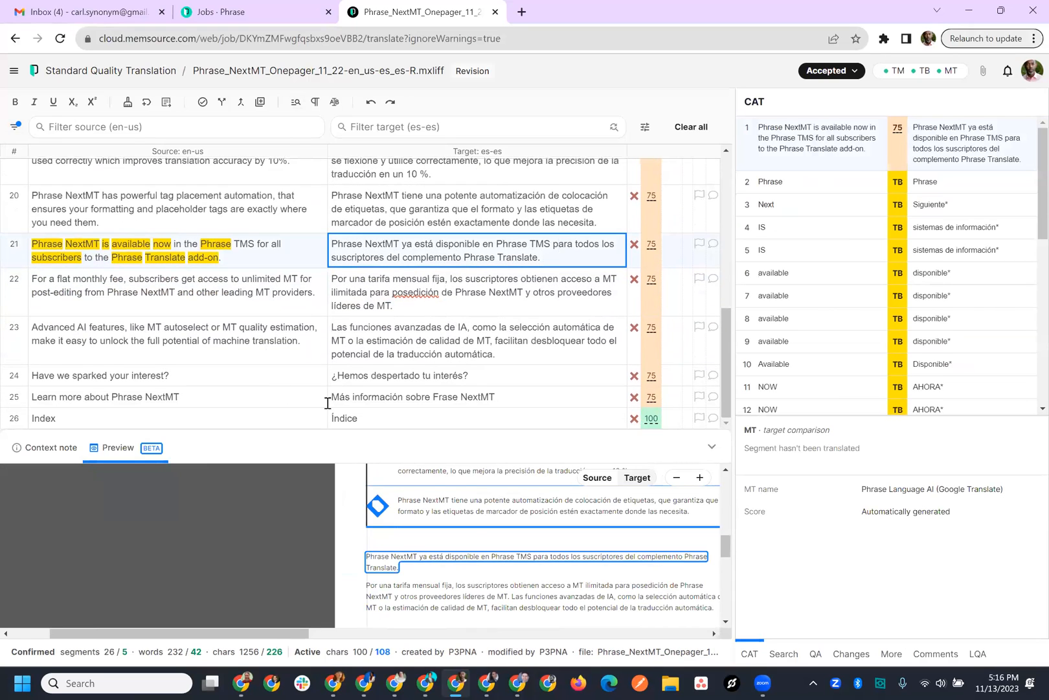
{"action": "scroll", "coordinate": [468, 492], "scroll_direction": "right", "scroll_amount": 5}
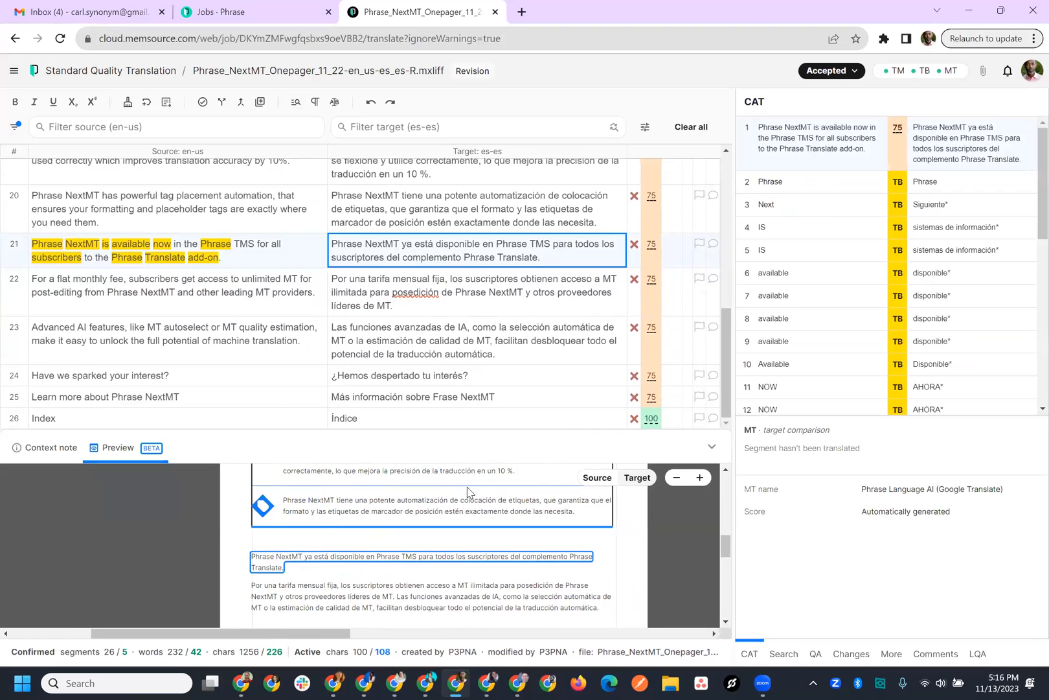
{"action": "scroll", "coordinate": [457, 506], "scroll_direction": "up", "scroll_amount": 5}
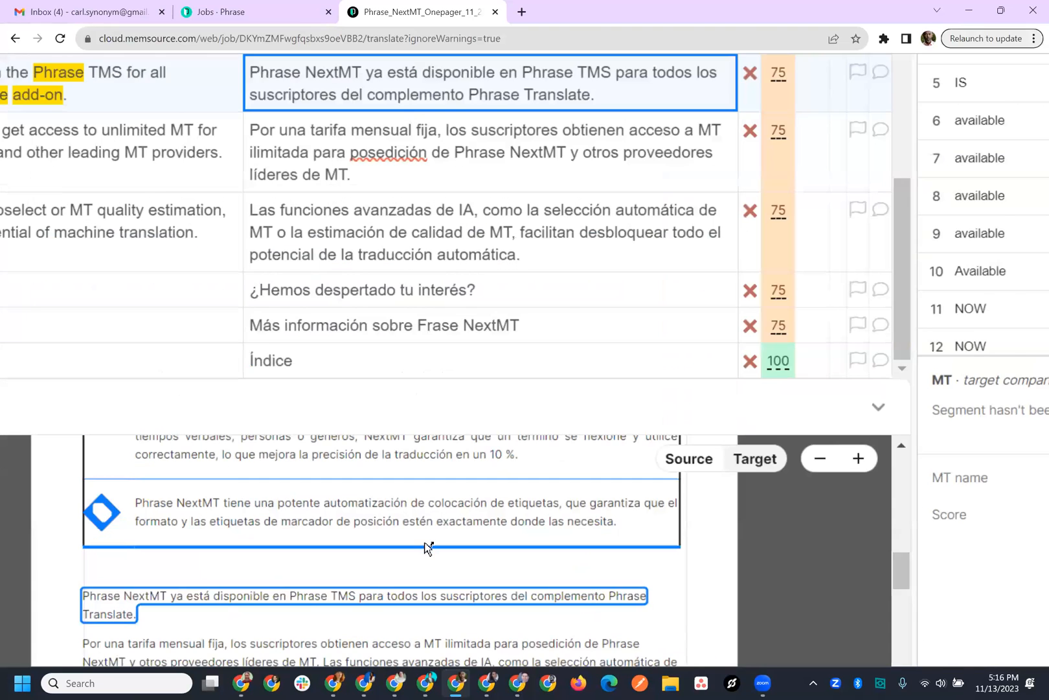
{"action": "scroll", "coordinate": [408, 540], "scroll_direction": "down", "scroll_amount": 1}
{"action": "scroll", "coordinate": [399, 539], "scroll_direction": "down", "scroll_amount": 1}
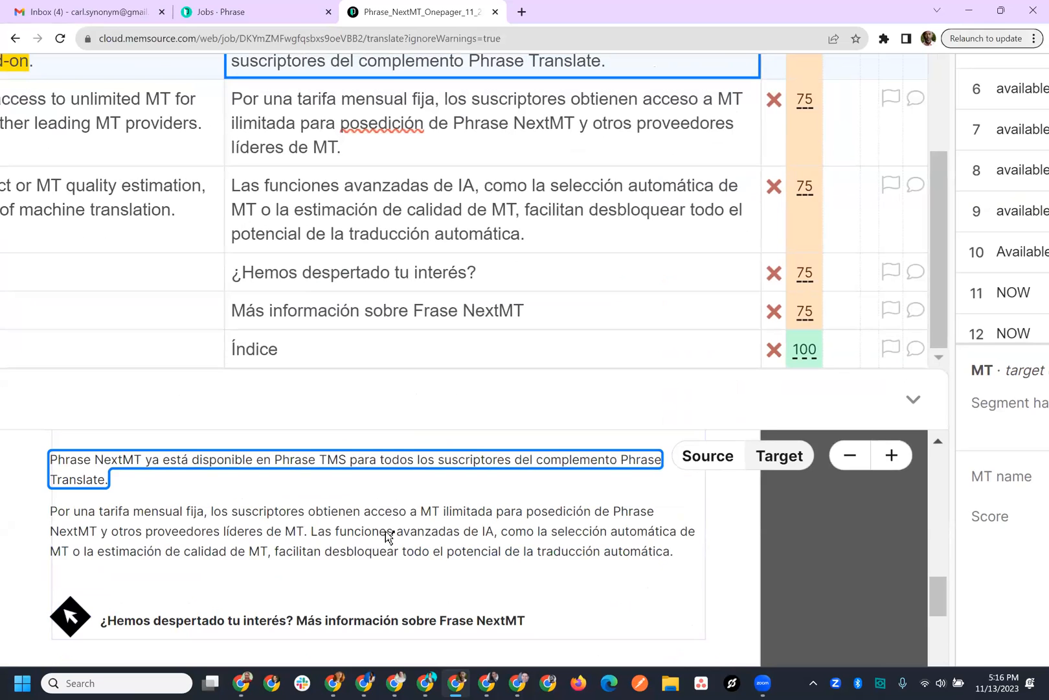
Step: Jump from the preview sentence "Las funciones avanzadas de IA" to its segment, 23, and confirm that segment
{"action": "left_click", "coordinate": [389, 536]}
{"action": "scroll", "coordinate": [386, 537], "scroll_direction": "down", "scroll_amount": 1}
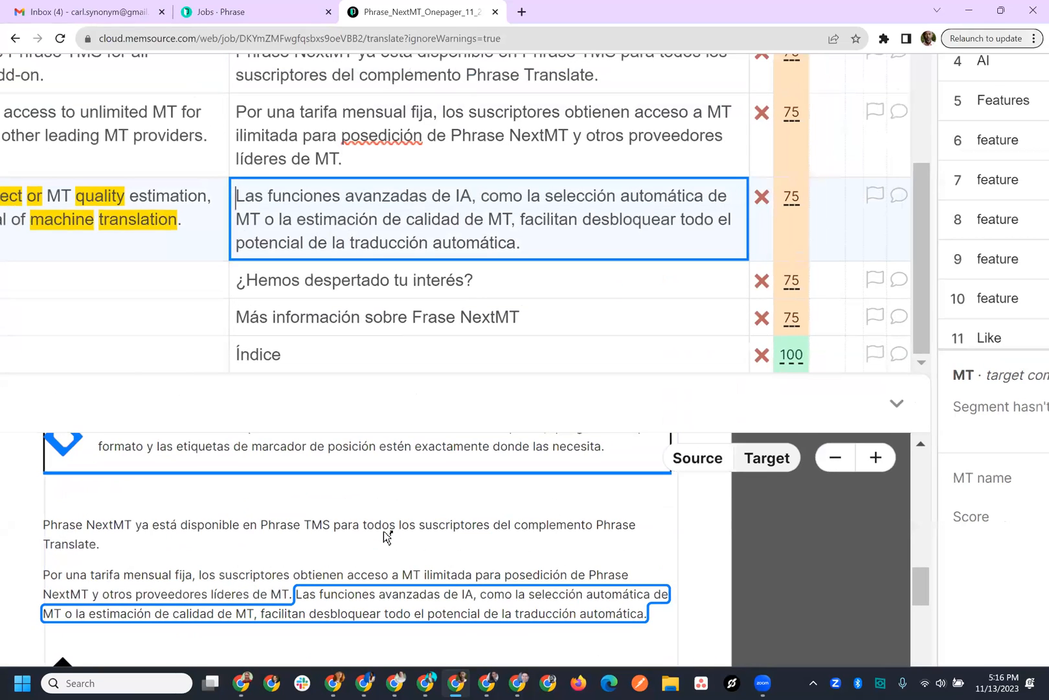
{"action": "scroll", "coordinate": [387, 536], "scroll_direction": "down", "scroll_amount": 2}
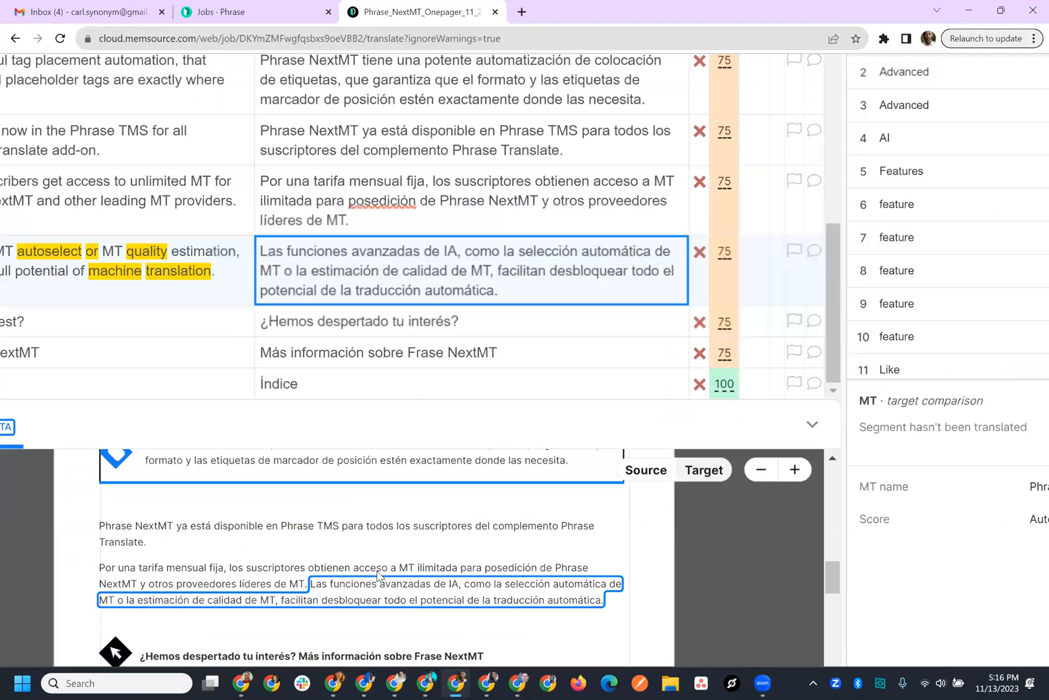
{"action": "scroll", "coordinate": [376, 522], "scroll_direction": "down", "scroll_amount": 1}
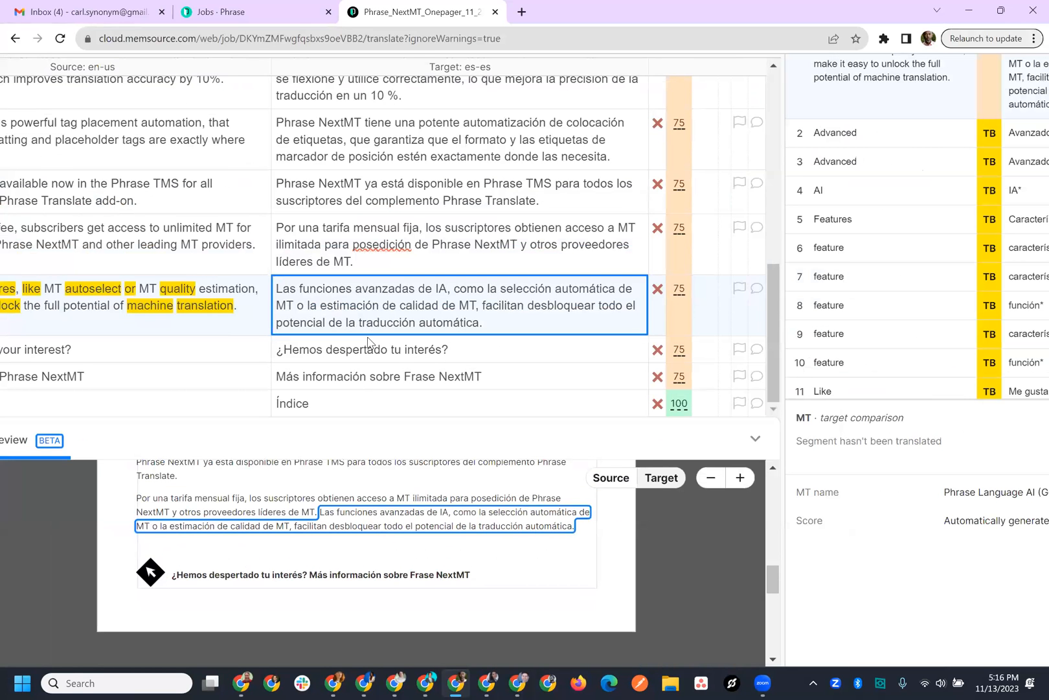
{"action": "scroll", "coordinate": [473, 331], "scroll_direction": "down", "scroll_amount": 1}
{"action": "scroll", "coordinate": [392, 331], "scroll_direction": "down", "scroll_amount": 1}
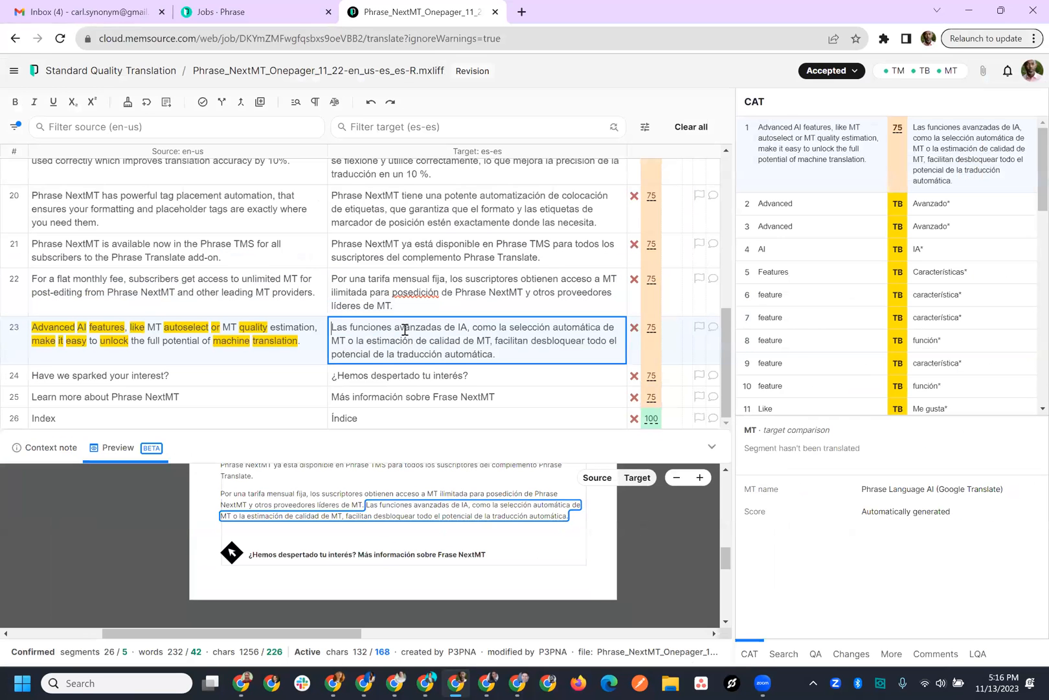
{"action": "left_click", "coordinate": [635, 328]}
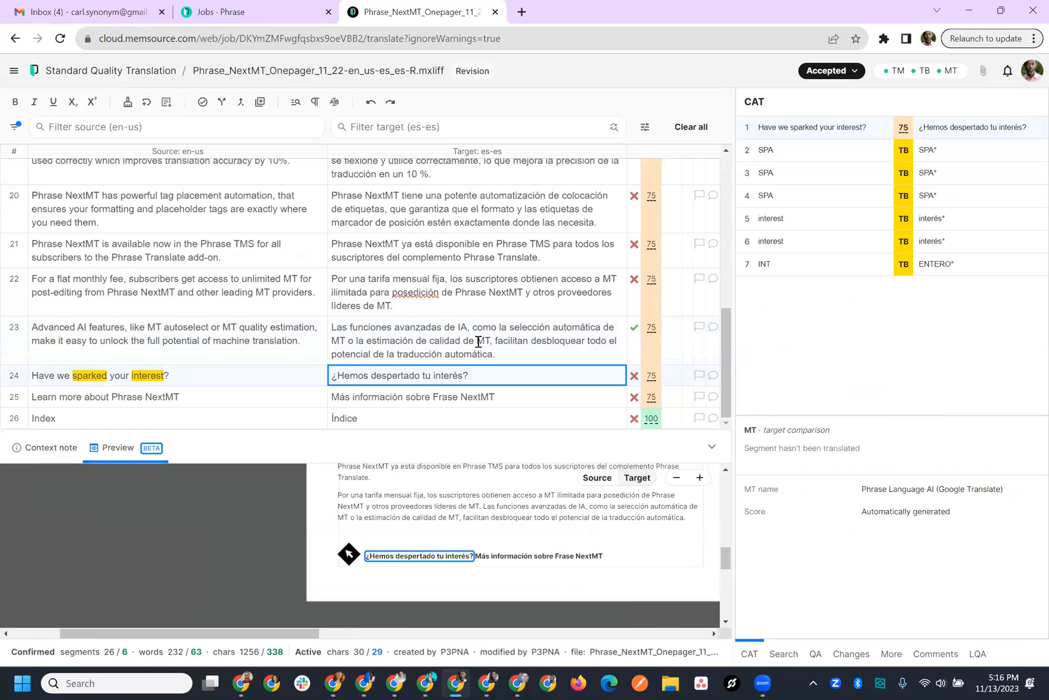
Step: Review segment 15, "The highlights of Phrase NextMT", with its target preview, and open the list of job resources
{"action": "scroll", "coordinate": [473, 358], "scroll_direction": "up", "scroll_amount": 2}
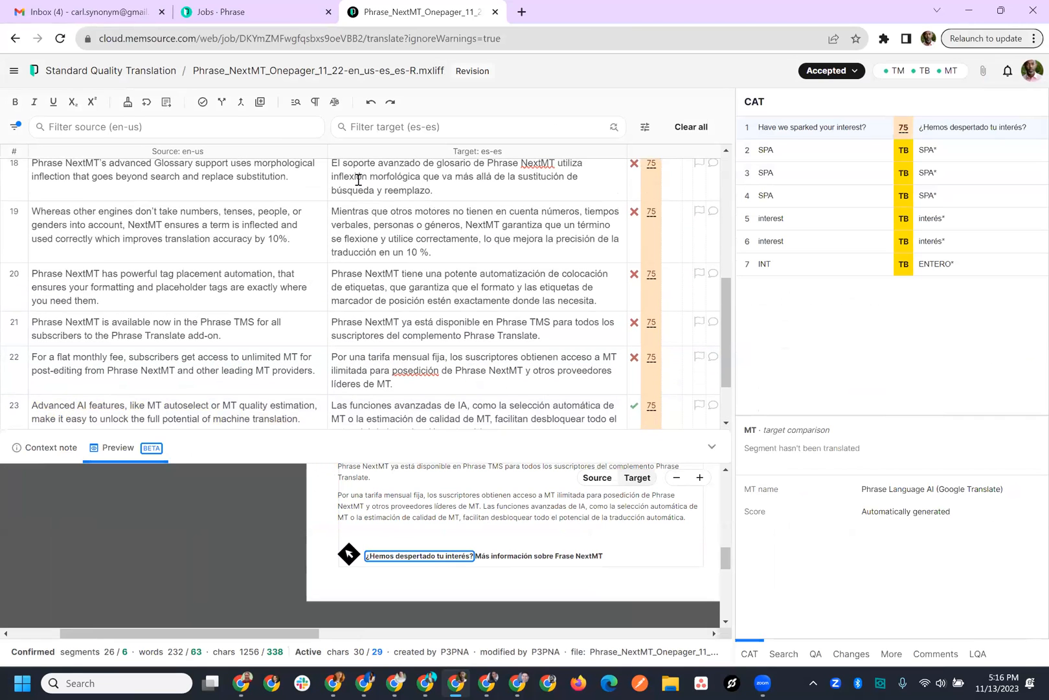
{"action": "scroll", "coordinate": [358, 179], "scroll_direction": "up", "scroll_amount": 6}
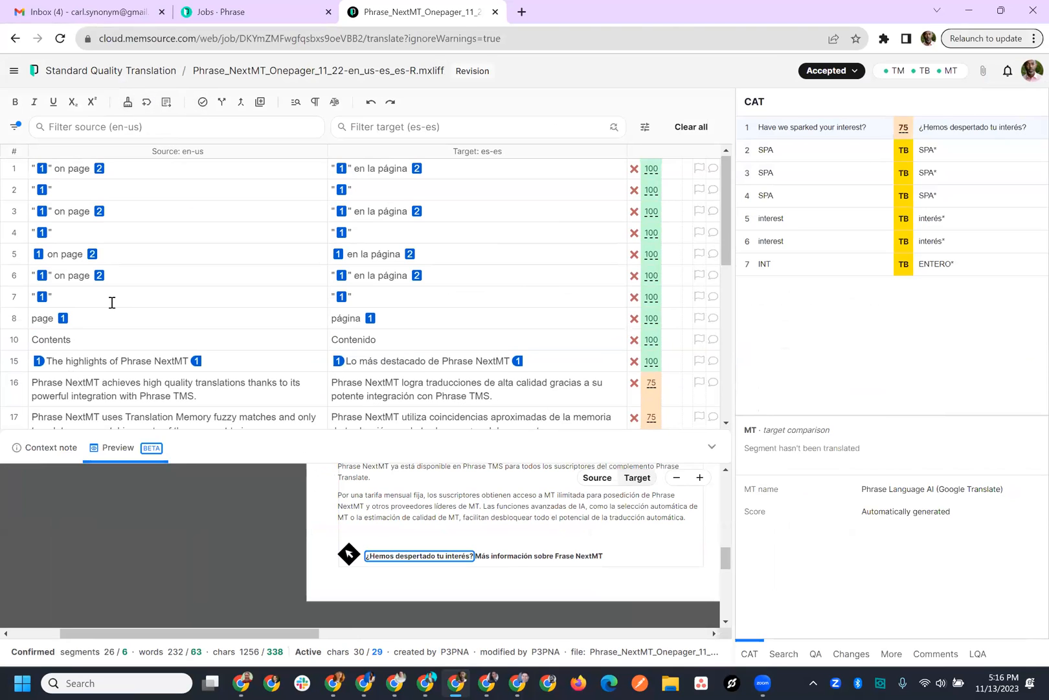
{"action": "left_click", "coordinate": [197, 364]}
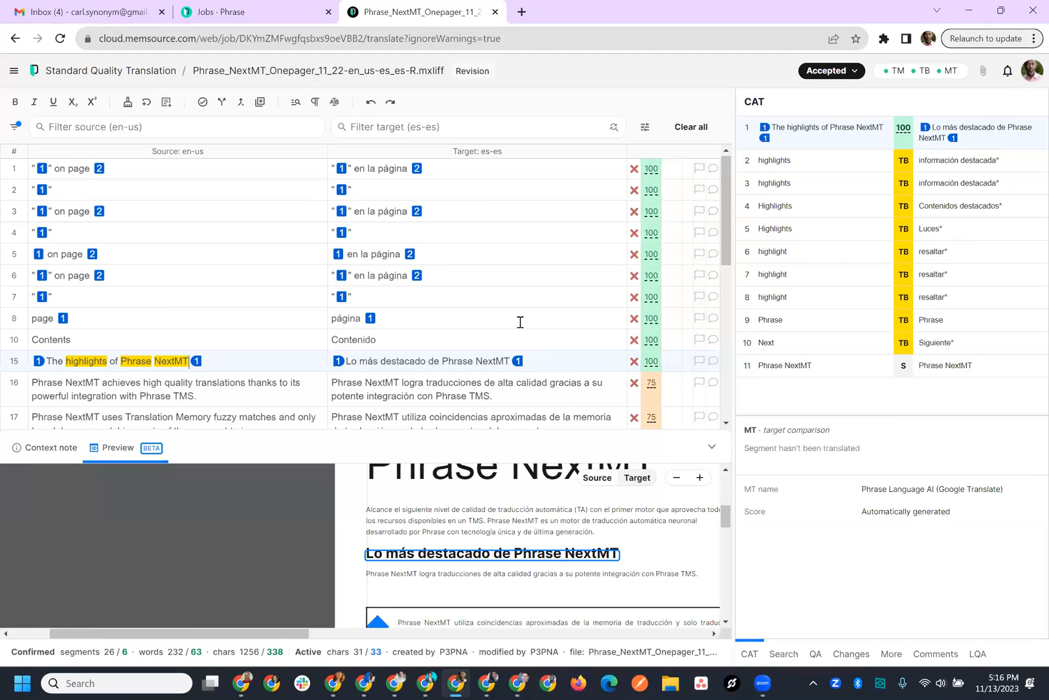
{"action": "scroll", "coordinate": [521, 322], "scroll_direction": "down", "scroll_amount": 1}
{"action": "scroll", "coordinate": [520, 322], "scroll_direction": "down", "scroll_amount": 5}
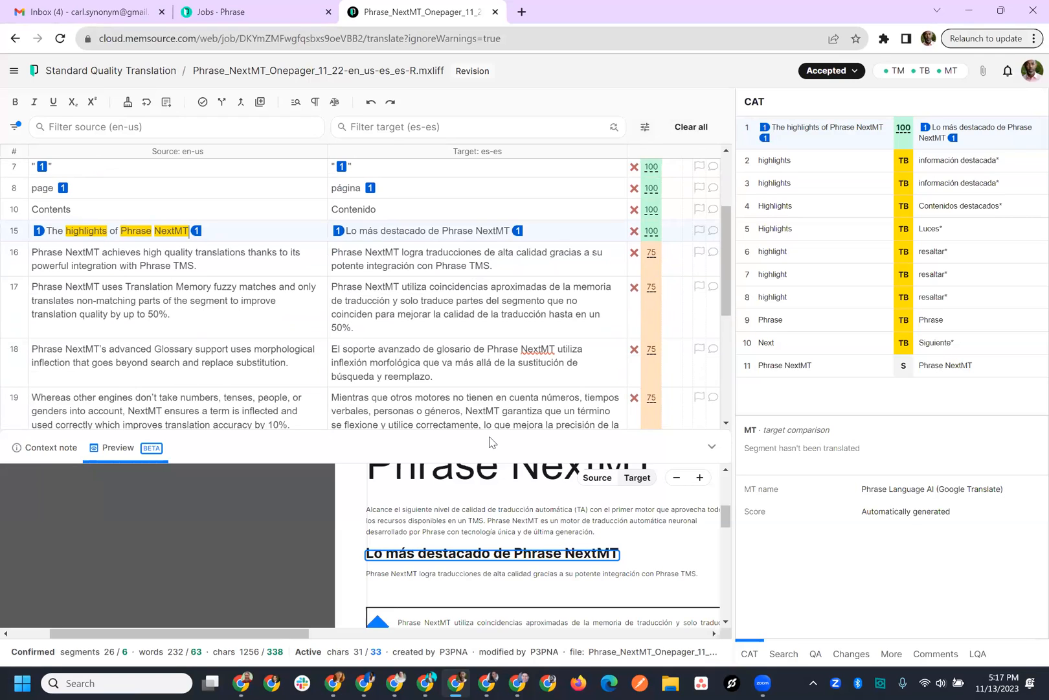
{"action": "scroll", "coordinate": [318, 573], "scroll_direction": "right", "scroll_amount": 3}
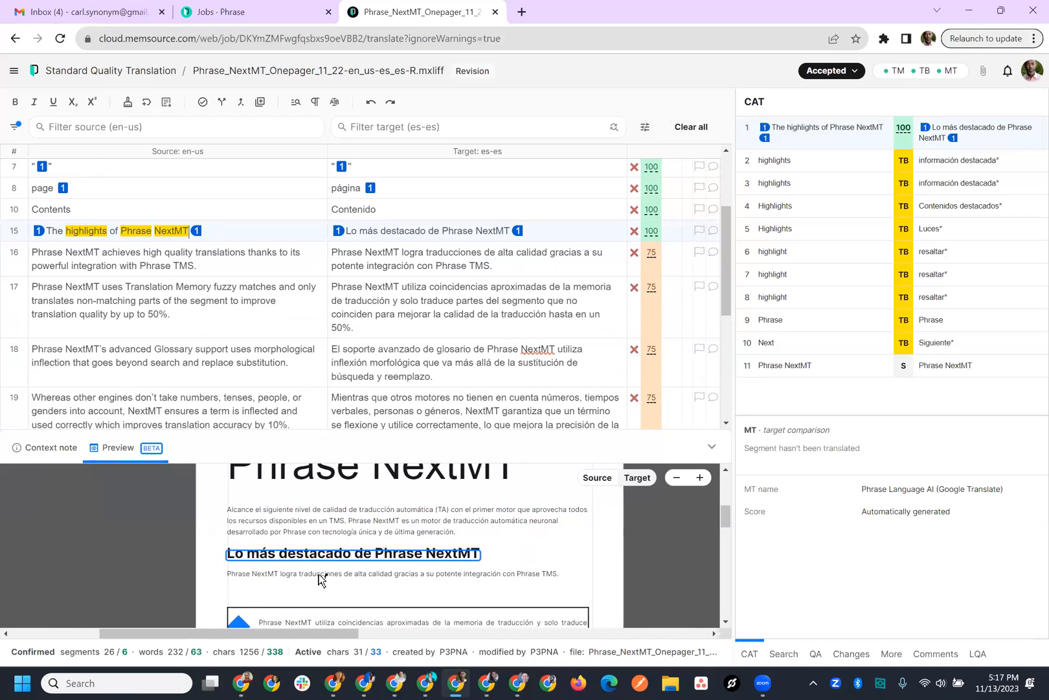
{"action": "left_click", "coordinate": [905, 77]}
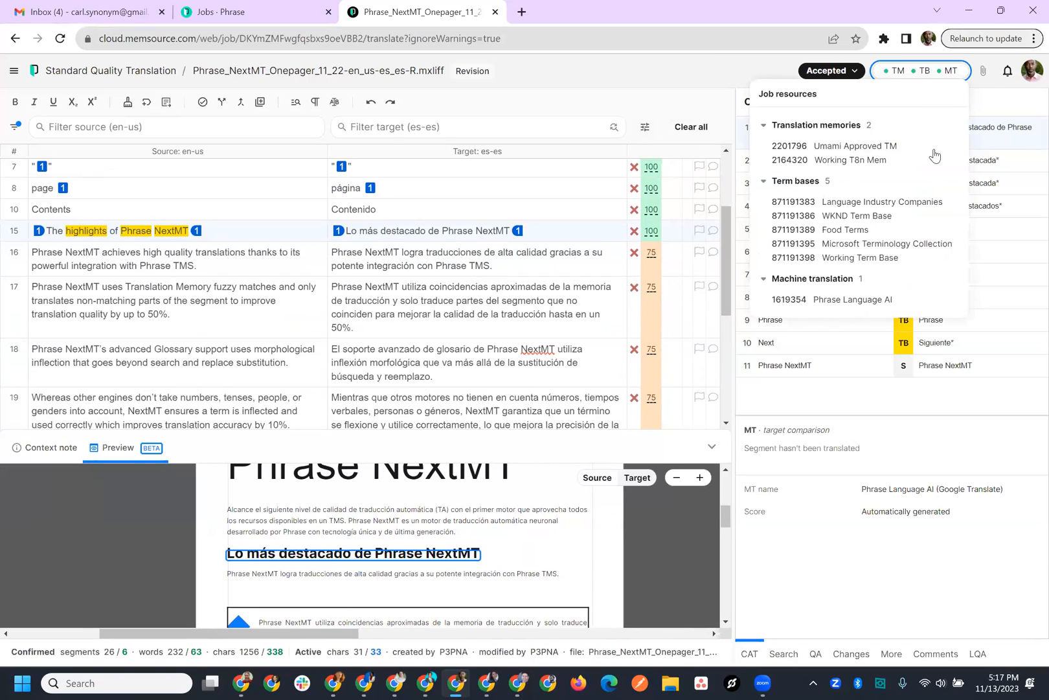
Step: Close the job resources list, view the job notifications, dismiss the welcome banner there and close the notifications
{"action": "left_click", "coordinate": [984, 73]}
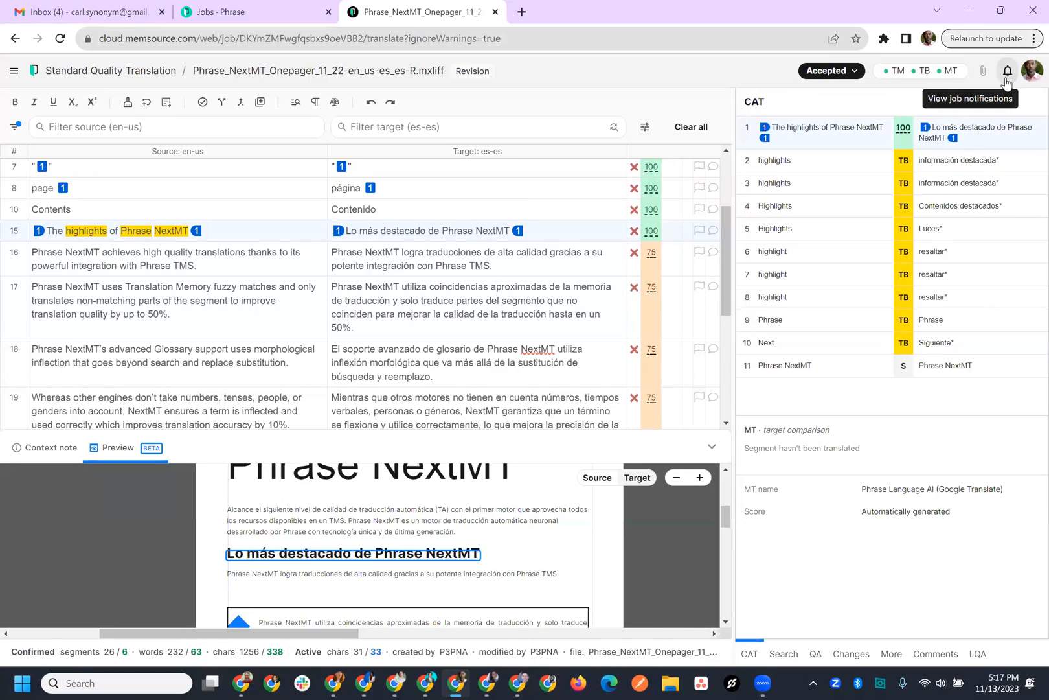
{"action": "left_click", "coordinate": [1006, 81]}
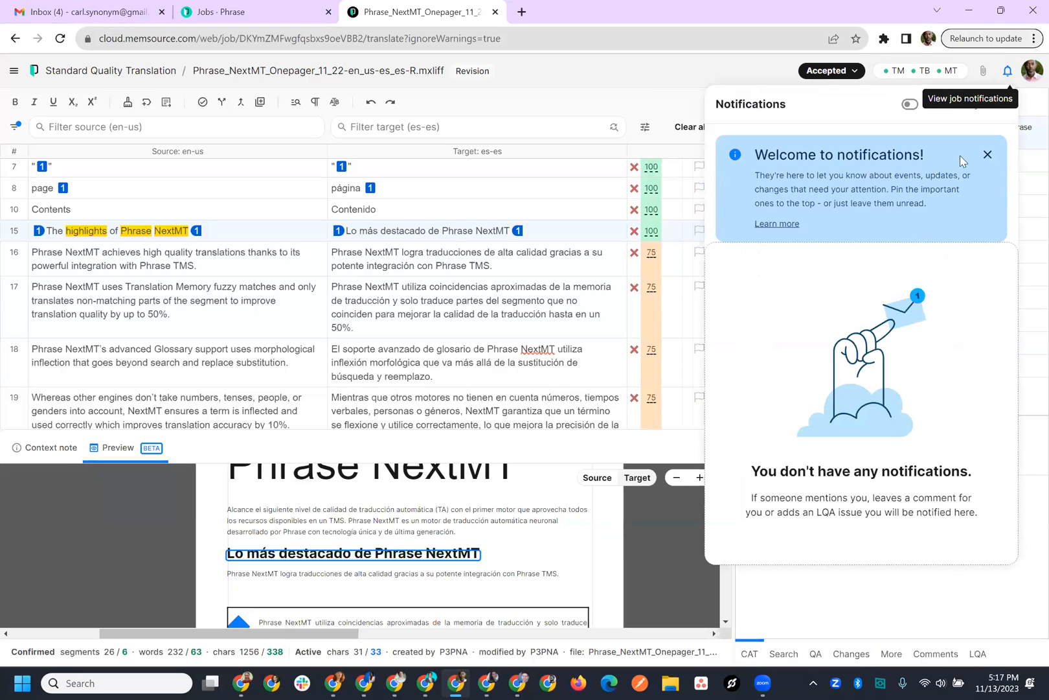
{"action": "left_click", "coordinate": [987, 154]}
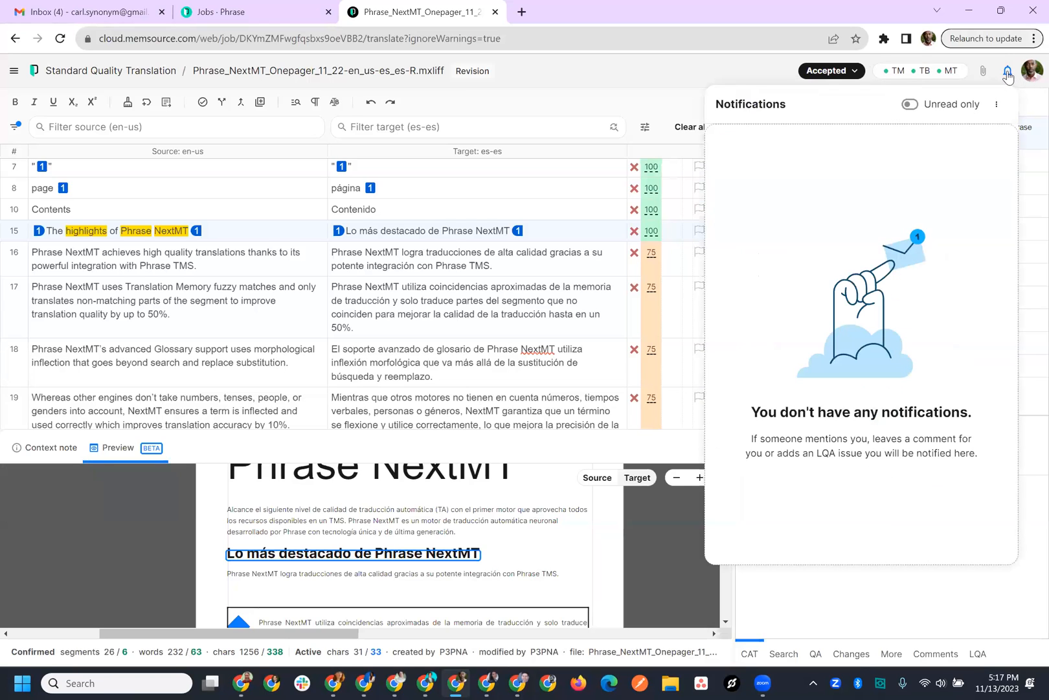
{"action": "left_click", "coordinate": [1007, 73]}
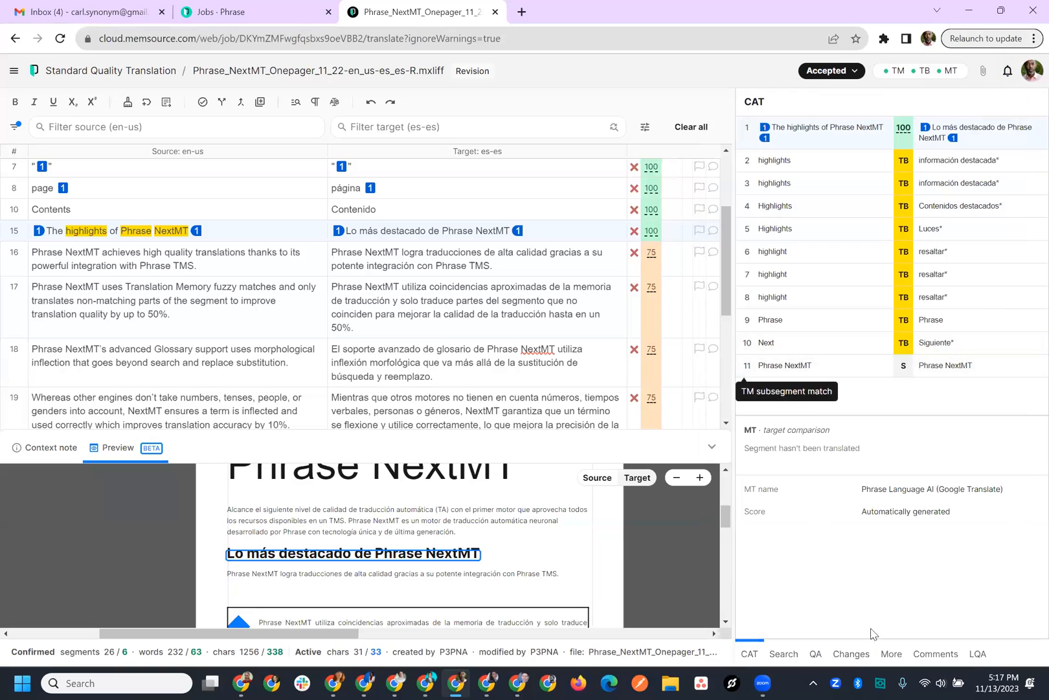
Step: Post a comment on segment 15 mentioning the vendor project owner: "Hey... We need to clean up the TB entries... they've been flooded!!!!"
{"action": "left_click", "coordinate": [927, 652]}
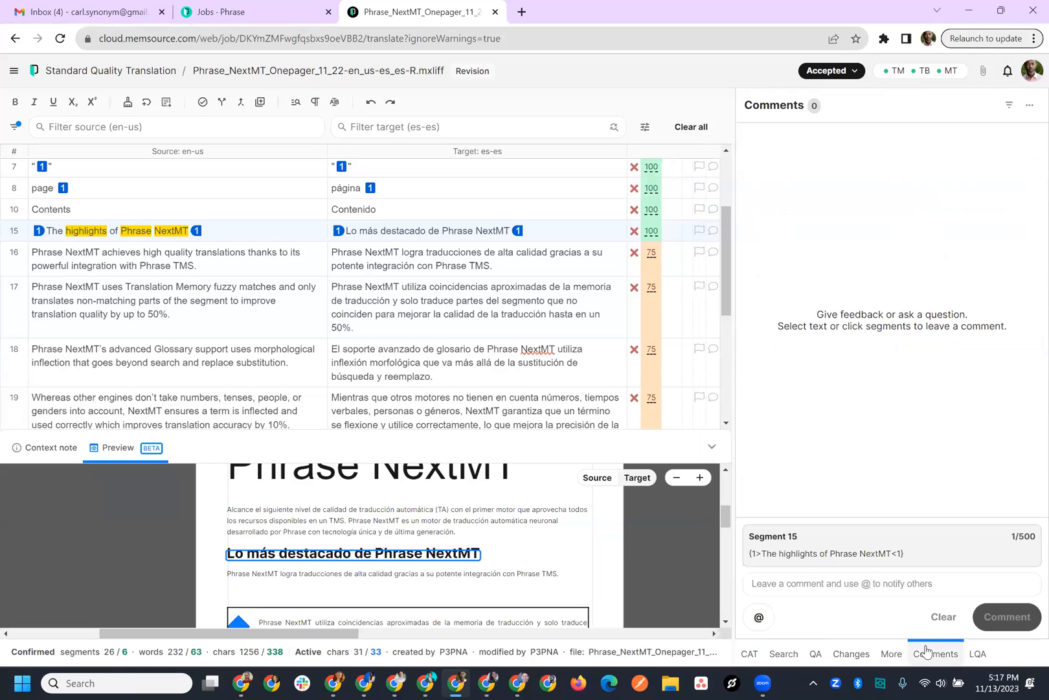
{"action": "left_click", "coordinate": [819, 586]}
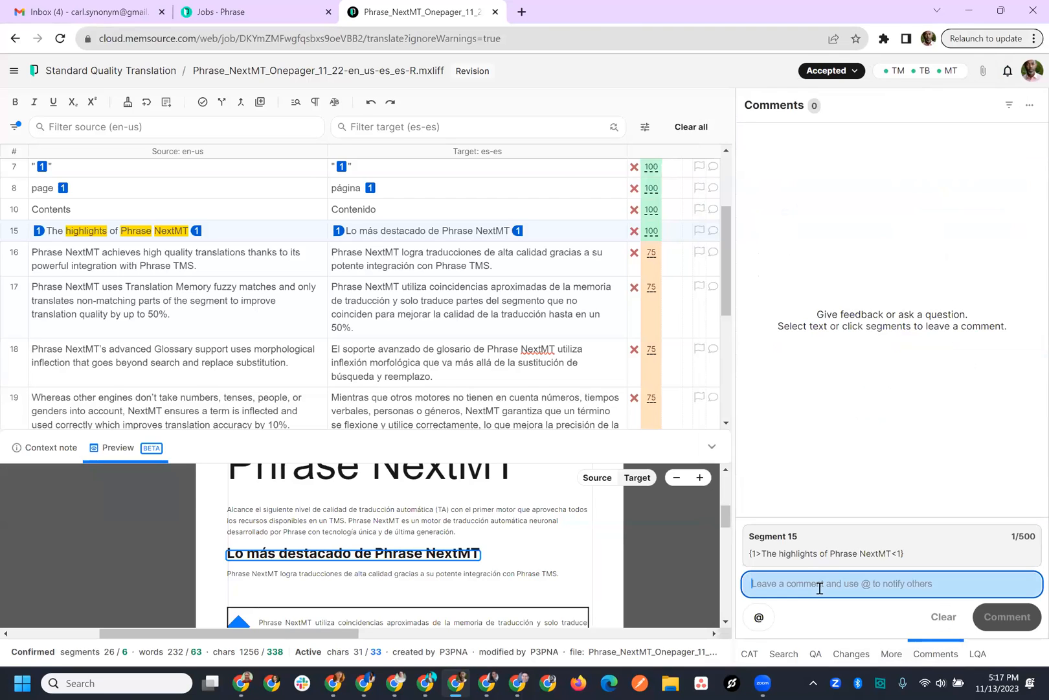
{"action": "type", "text": "Hey..."}
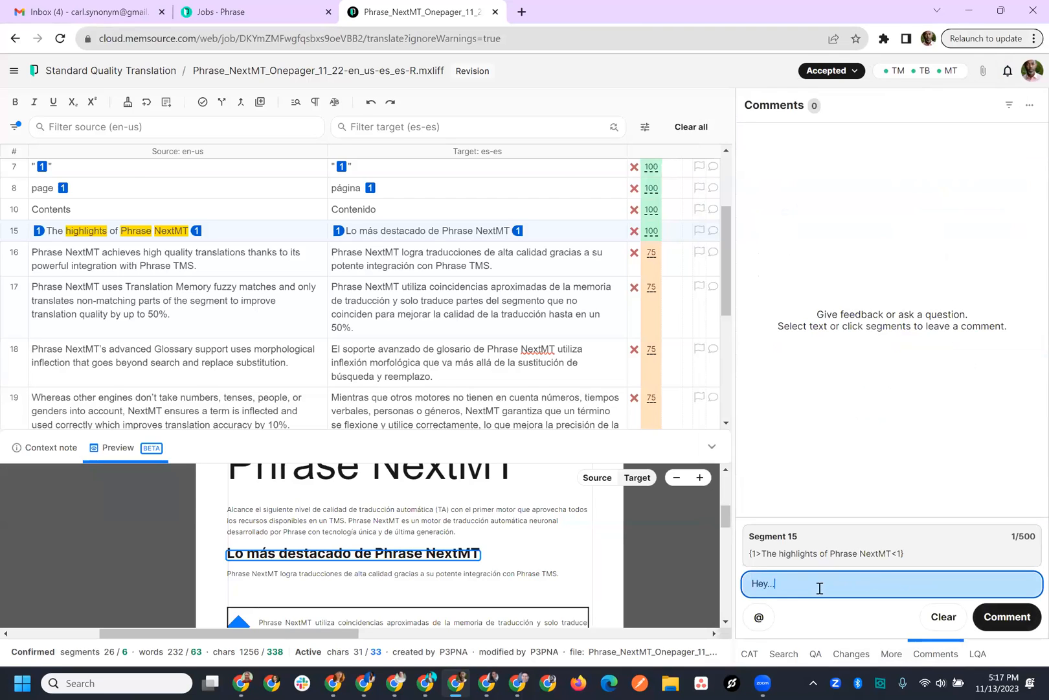
{"action": "type", "text": " @carlo"}
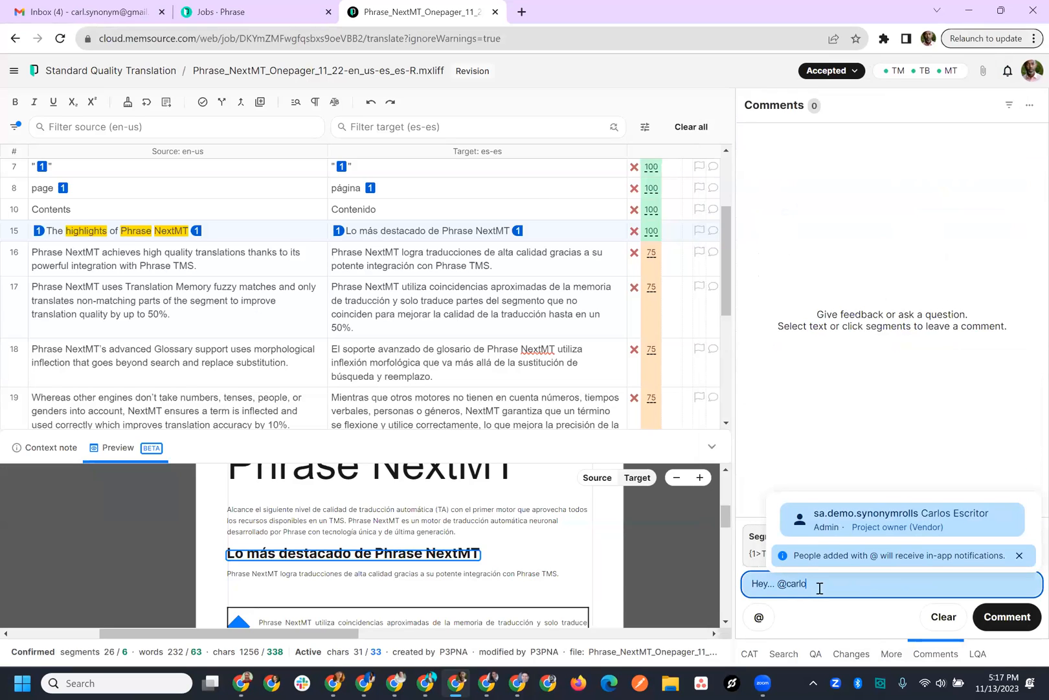
{"action": "type", "text": "s"}
{"action": "left_click", "coordinate": [867, 519]}
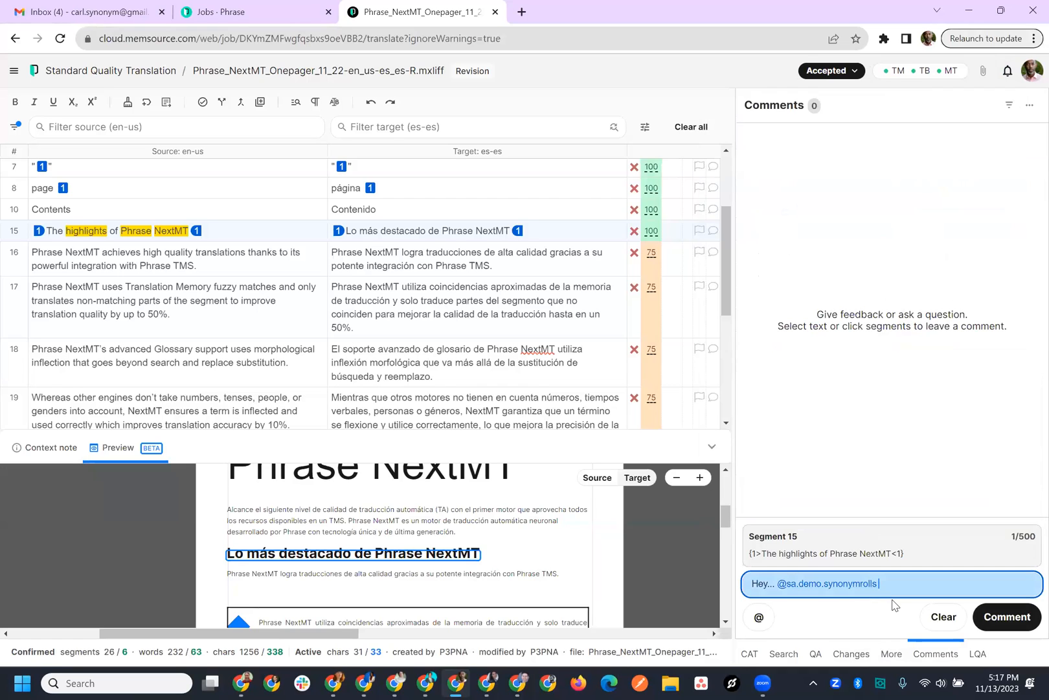
{"action": "type", "text": "We need to clean up the TB entries... they've been flooded!!!!"}
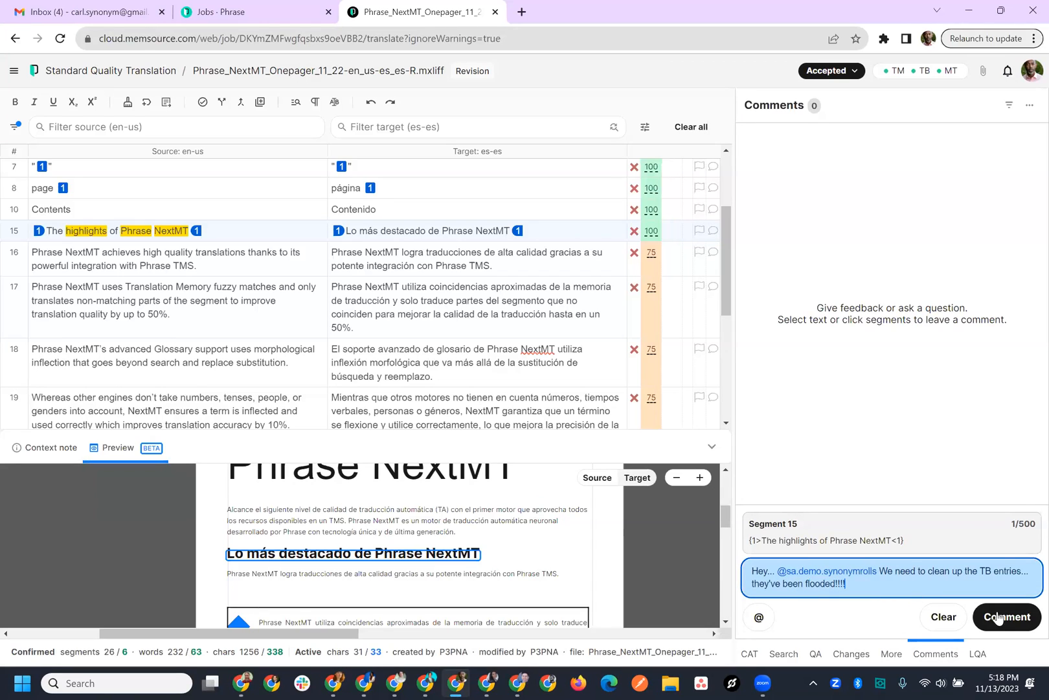
{"action": "left_click", "coordinate": [1011, 614]}
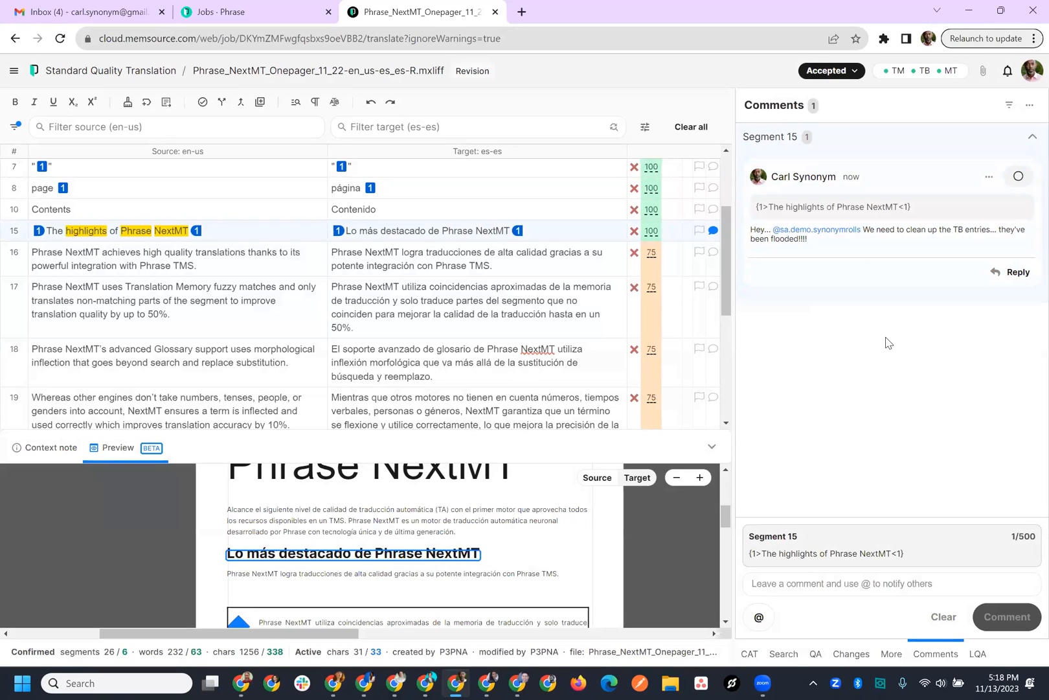
Step: Select all segments in the filtered list and confirm them together
{"action": "left_click", "coordinate": [427, 303]}
{"action": "triple_click", "coordinate": [426, 303]}
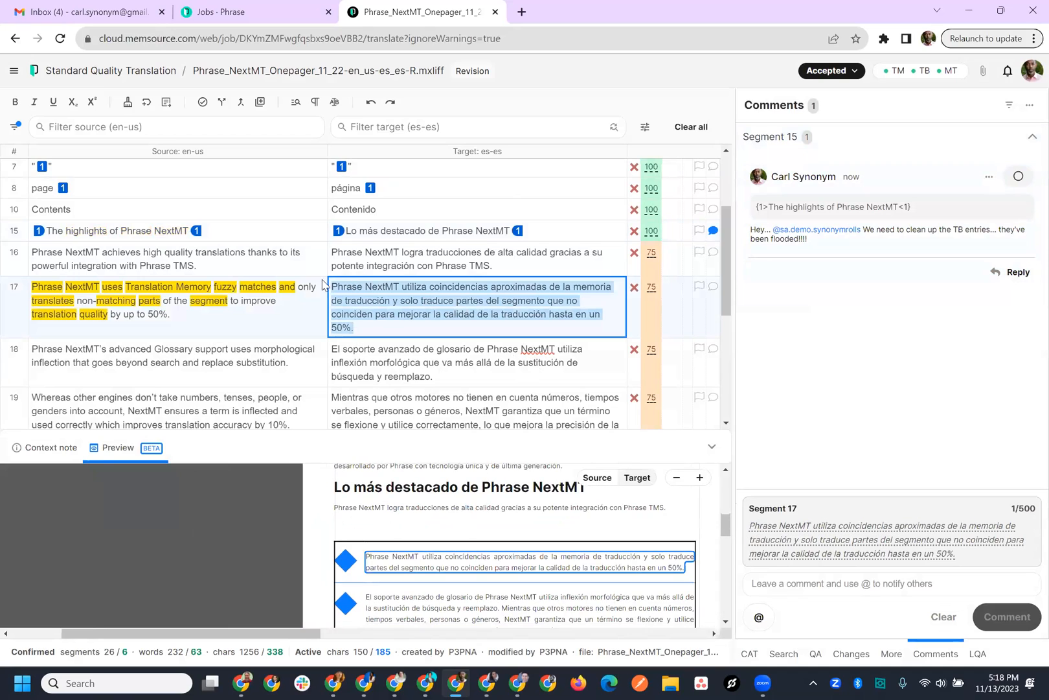
{"action": "left_click", "coordinate": [15, 71]}
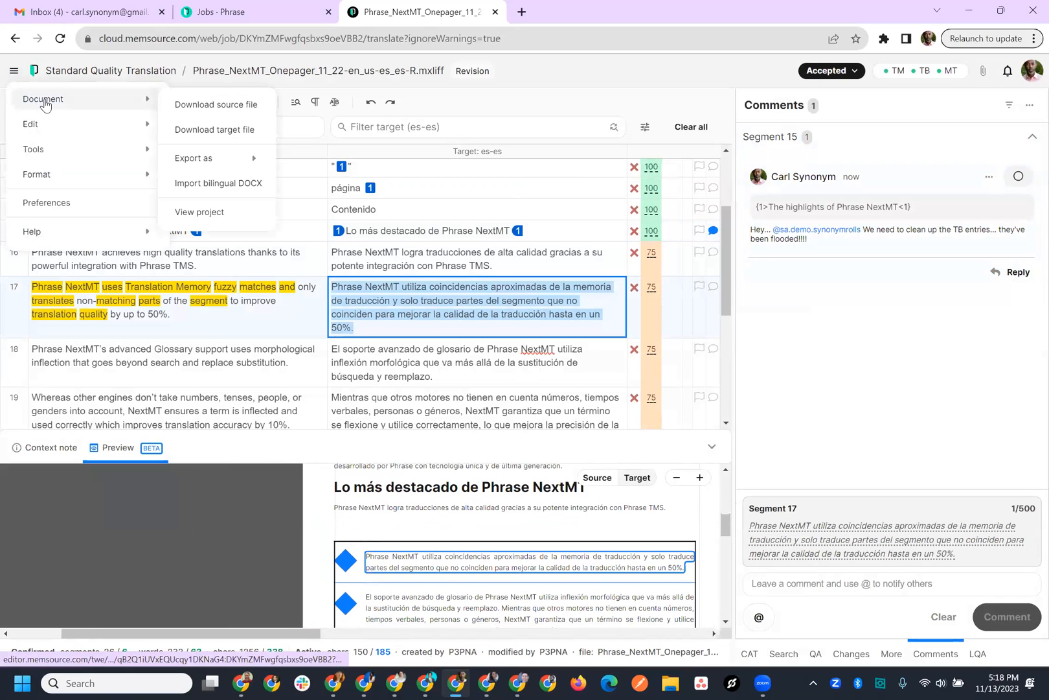
{"action": "mouse_move", "coordinate": [48, 123]}
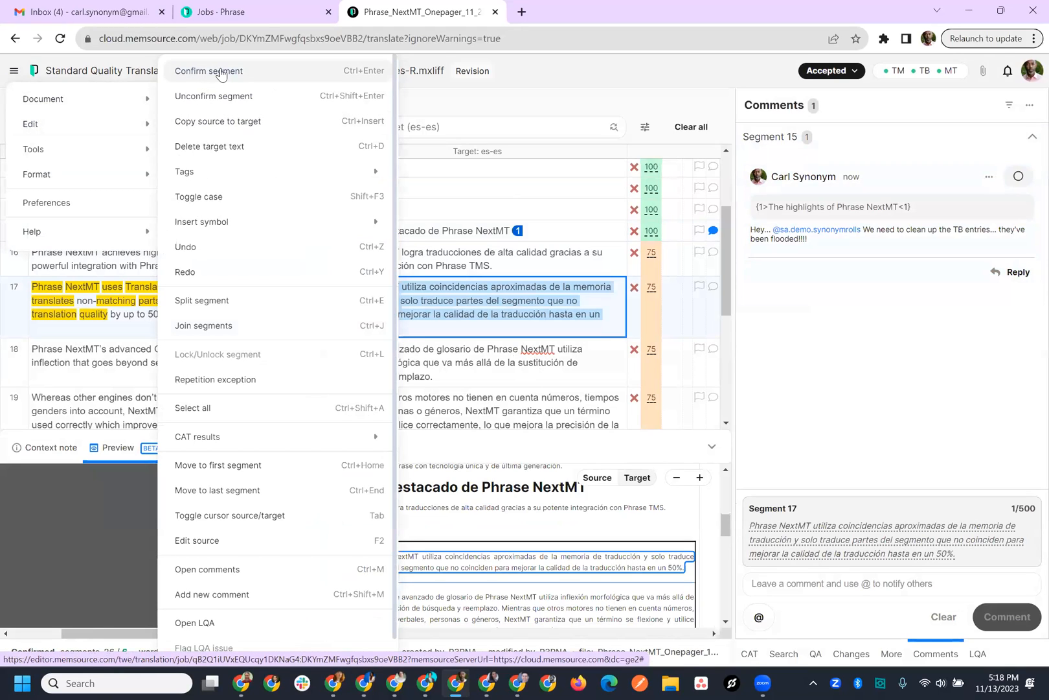
{"action": "left_click", "coordinate": [216, 408]}
{"action": "left_click", "coordinate": [14, 70]}
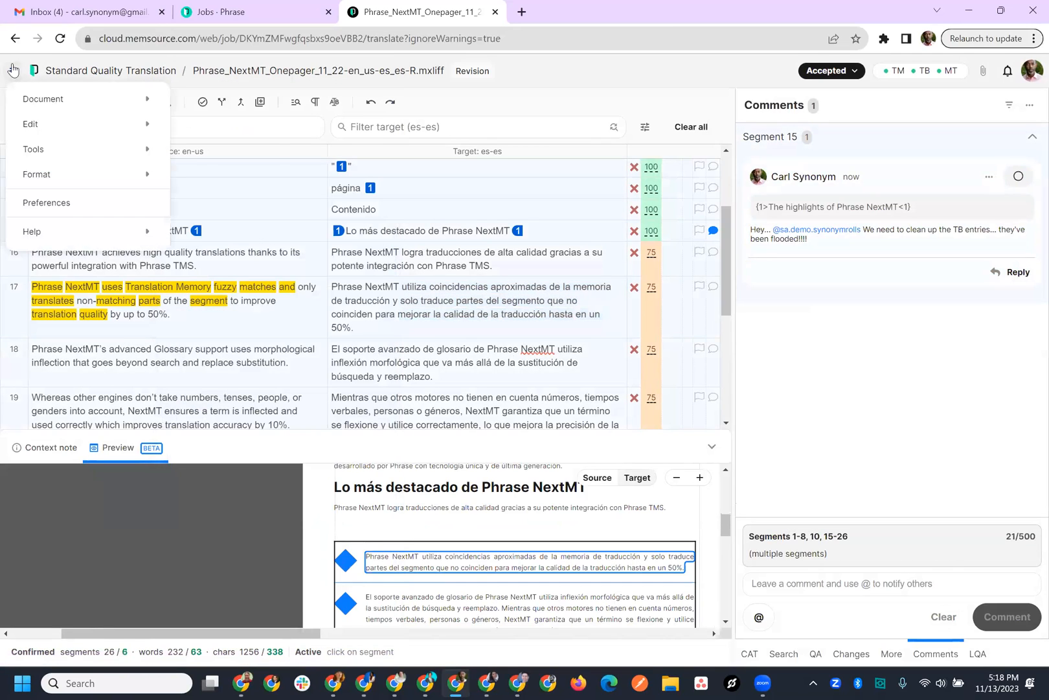
{"action": "mouse_move", "coordinate": [27, 125]}
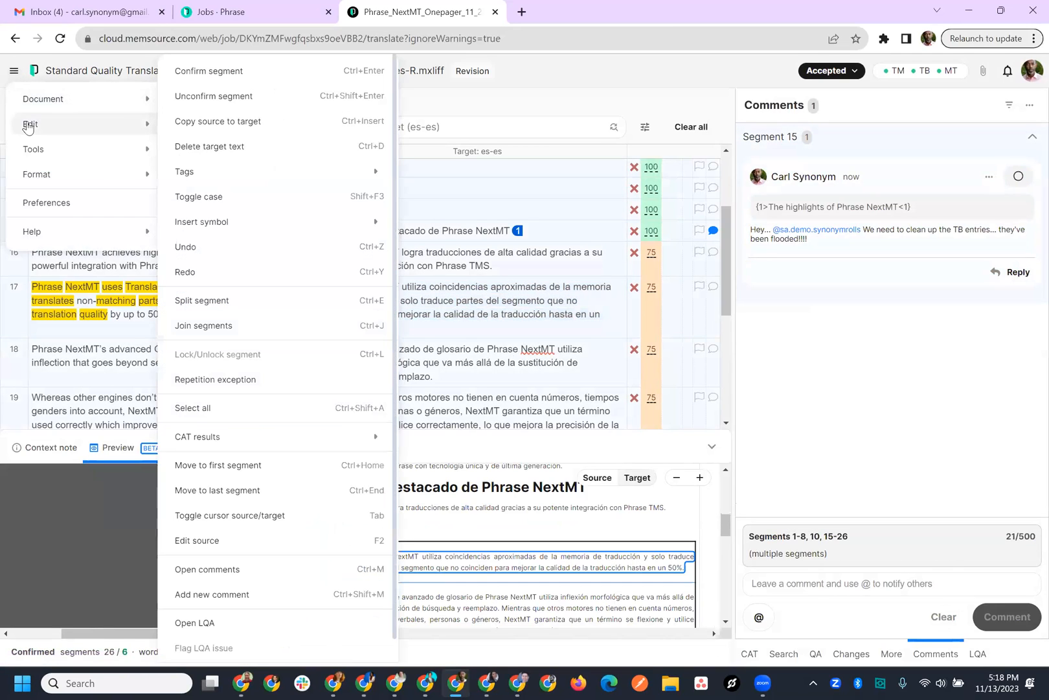
{"action": "left_click", "coordinate": [208, 72]}
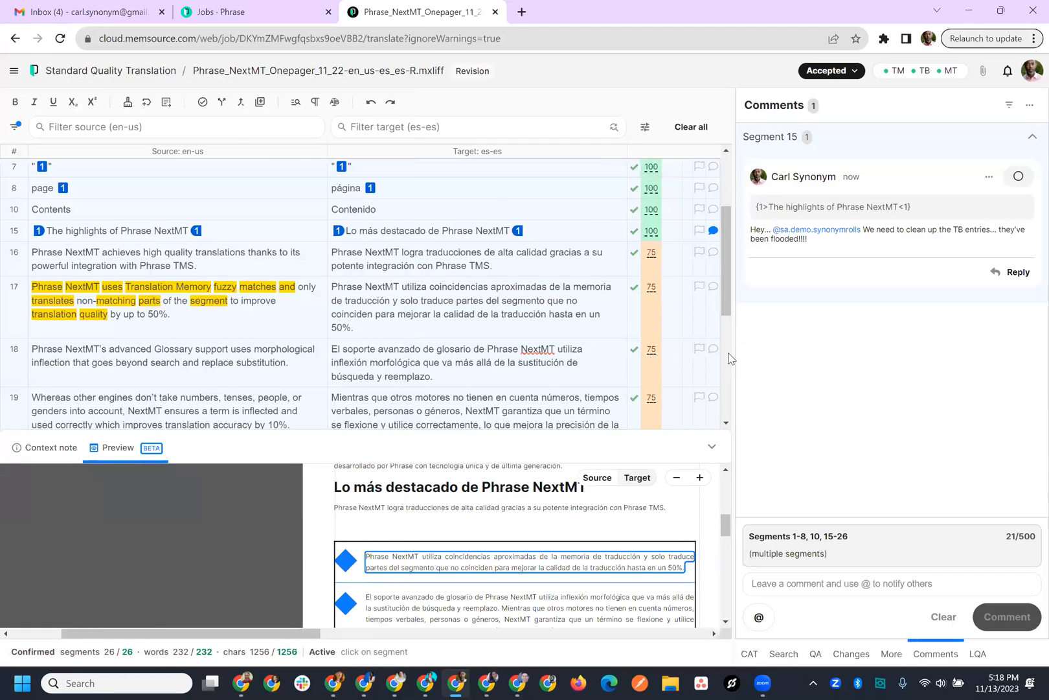
{"action": "scroll", "coordinate": [730, 358], "scroll_direction": "down", "scroll_amount": 4}
{"action": "scroll", "coordinate": [624, 375], "scroll_direction": "down", "scroll_amount": 1}
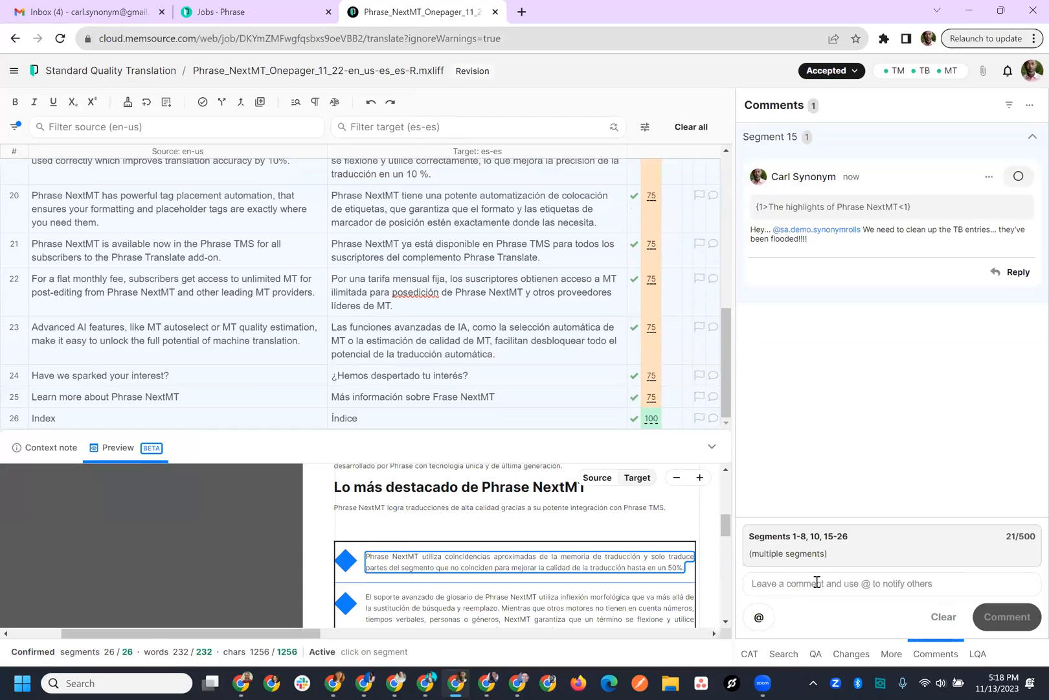
Step: Mark the job as Completed, close its editor and refresh the linguist's job list
{"action": "left_click", "coordinate": [855, 70]}
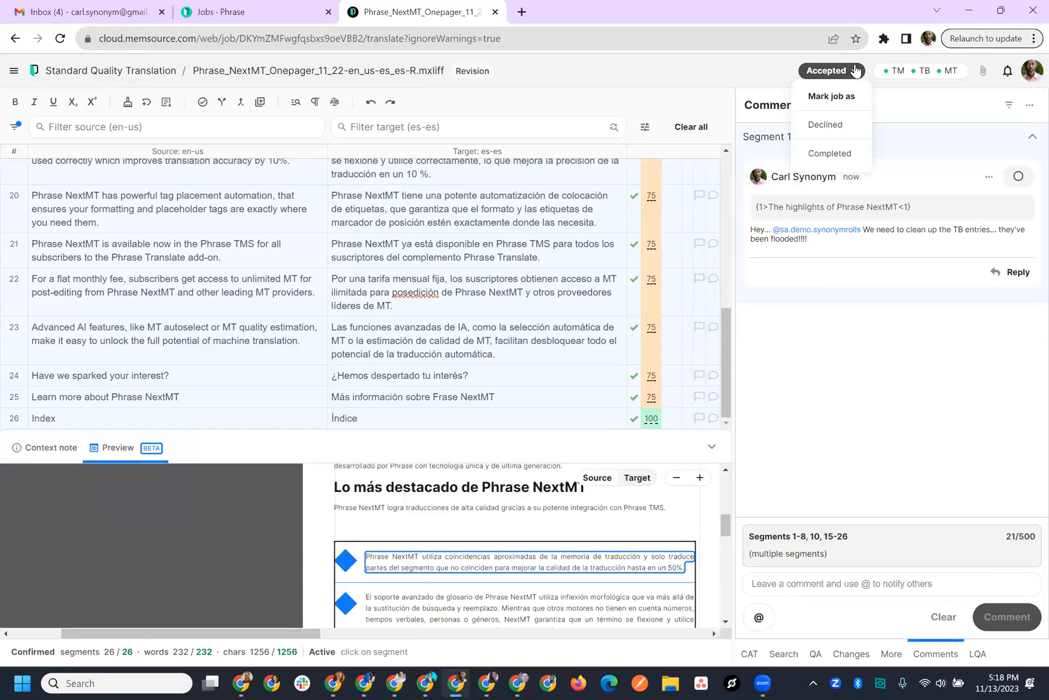
{"action": "left_click", "coordinate": [834, 156]}
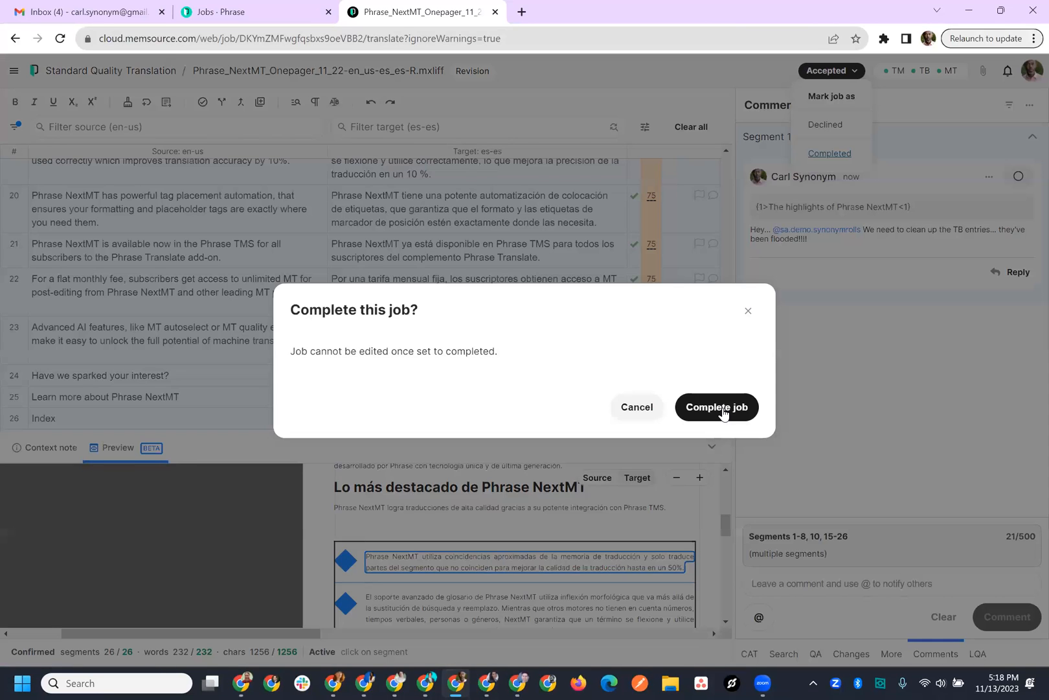
{"action": "left_click", "coordinate": [717, 410]}
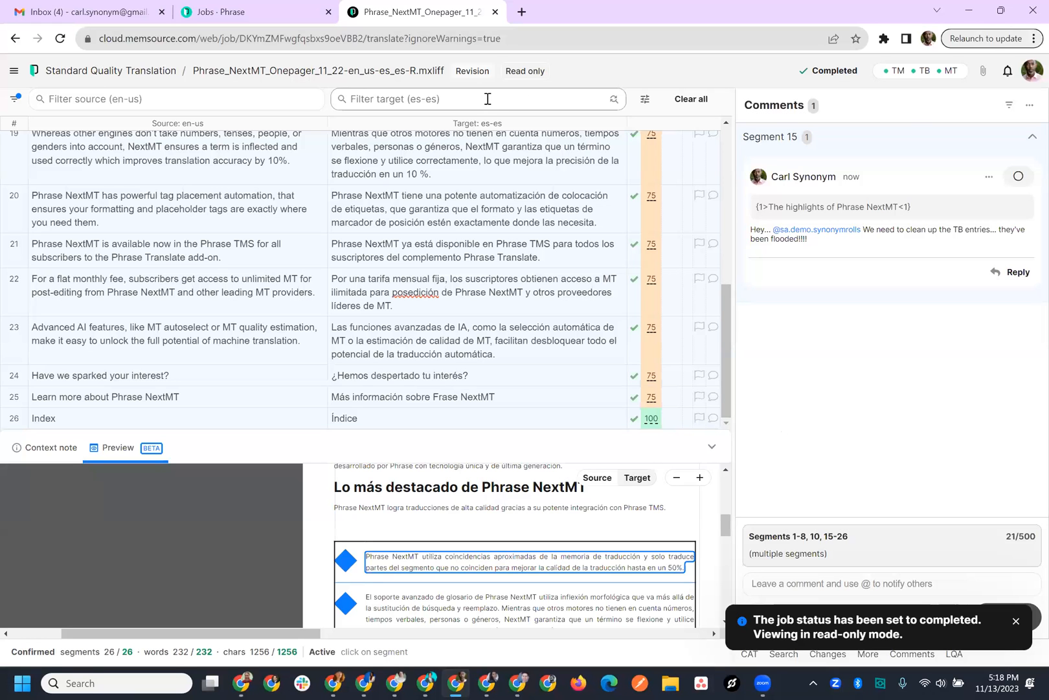
{"action": "left_click", "coordinate": [495, 12]}
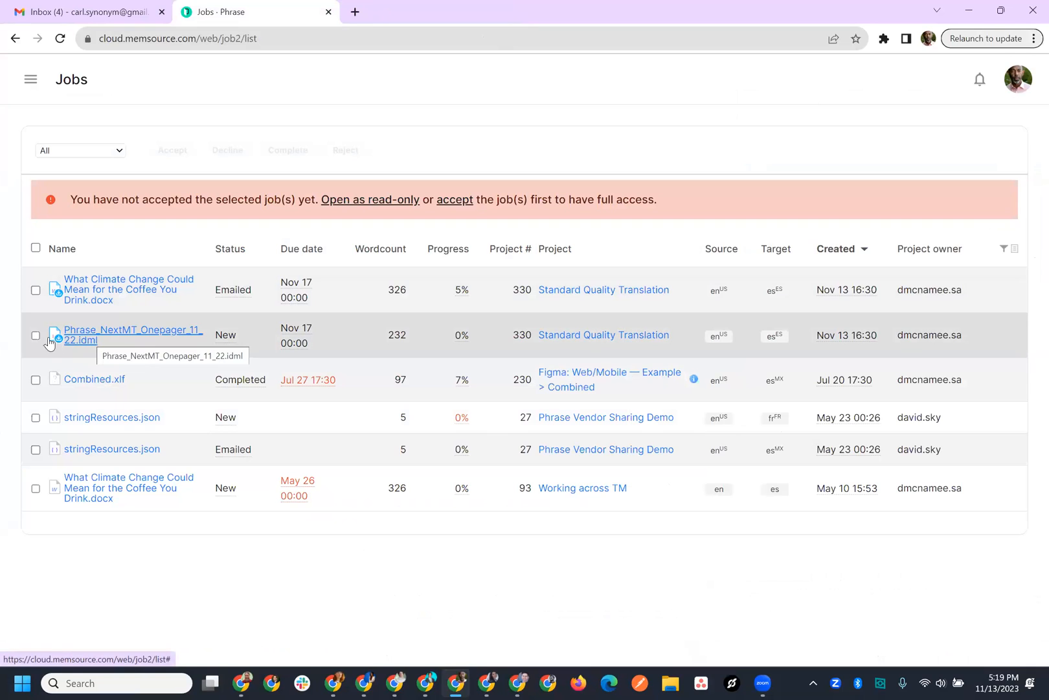
{"action": "left_click", "coordinate": [61, 39]}
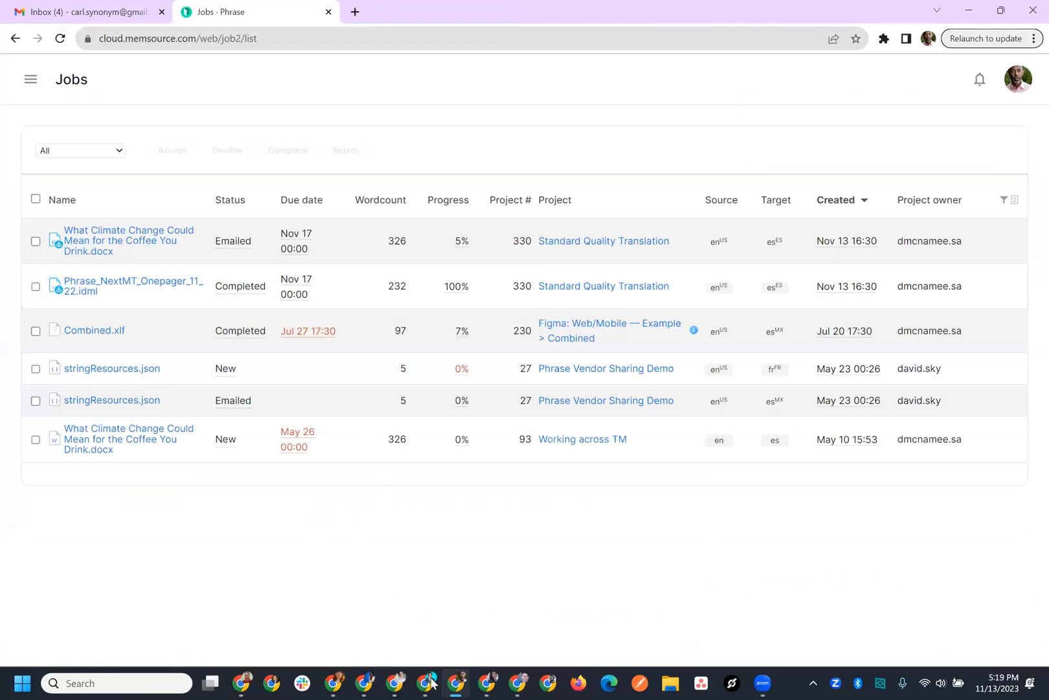
Step: Switch to the vendor manager's job list, refresh it, check the English to Spanish (Spain) jobs, and close that list
{"action": "mouse_move", "coordinate": [425, 682]}
{"action": "left_click", "coordinate": [425, 587]}
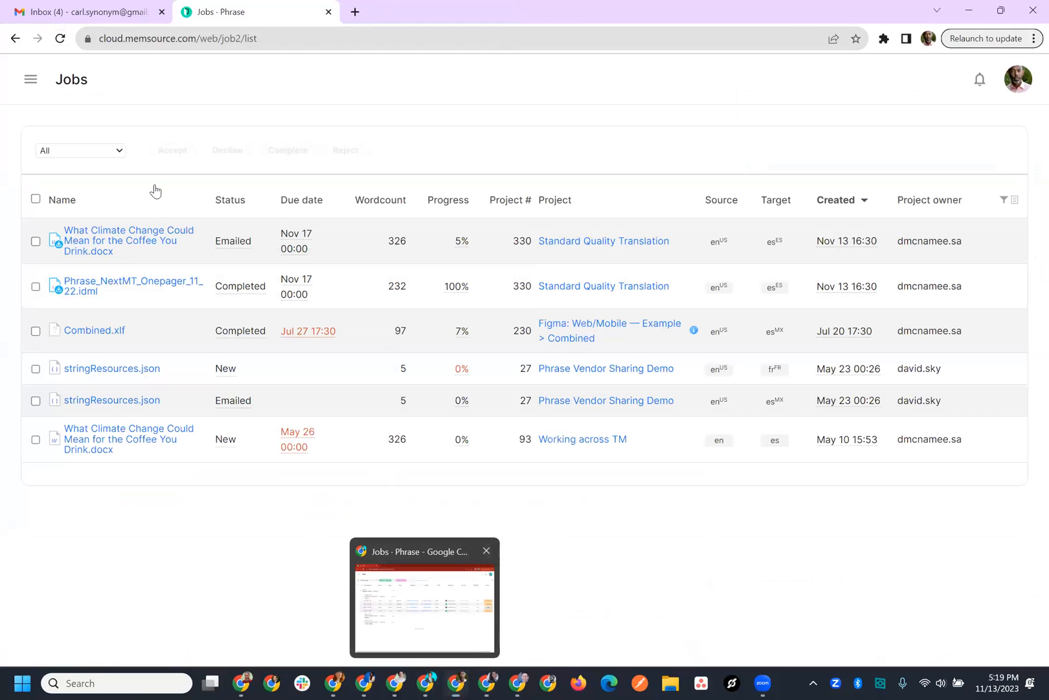
{"action": "left_click", "coordinate": [60, 39]}
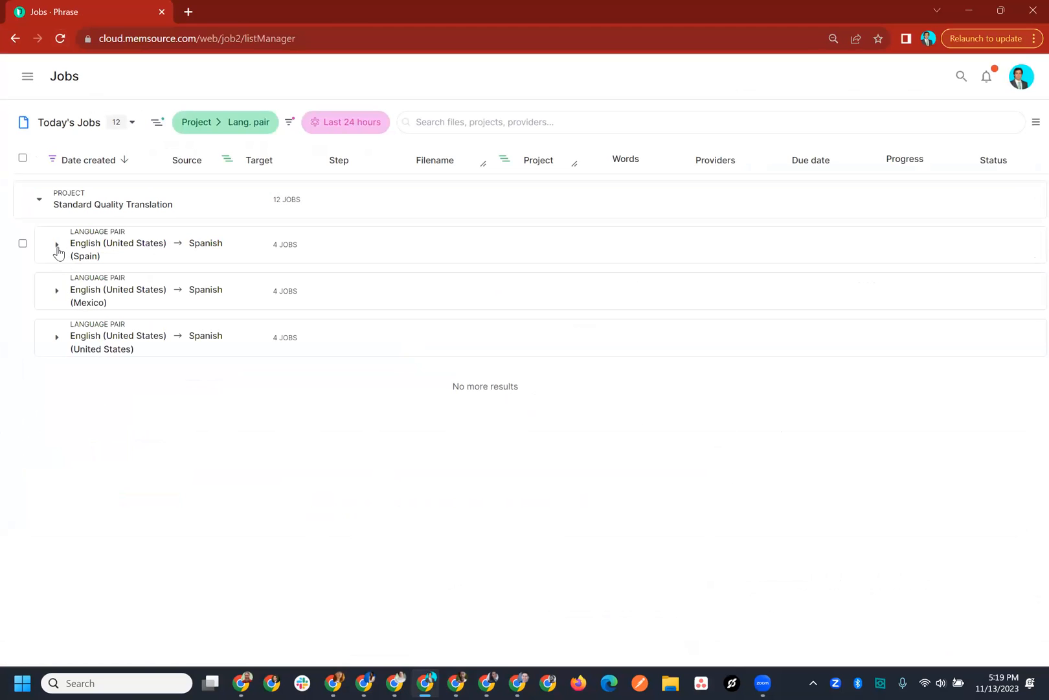
{"action": "left_click", "coordinate": [57, 247]}
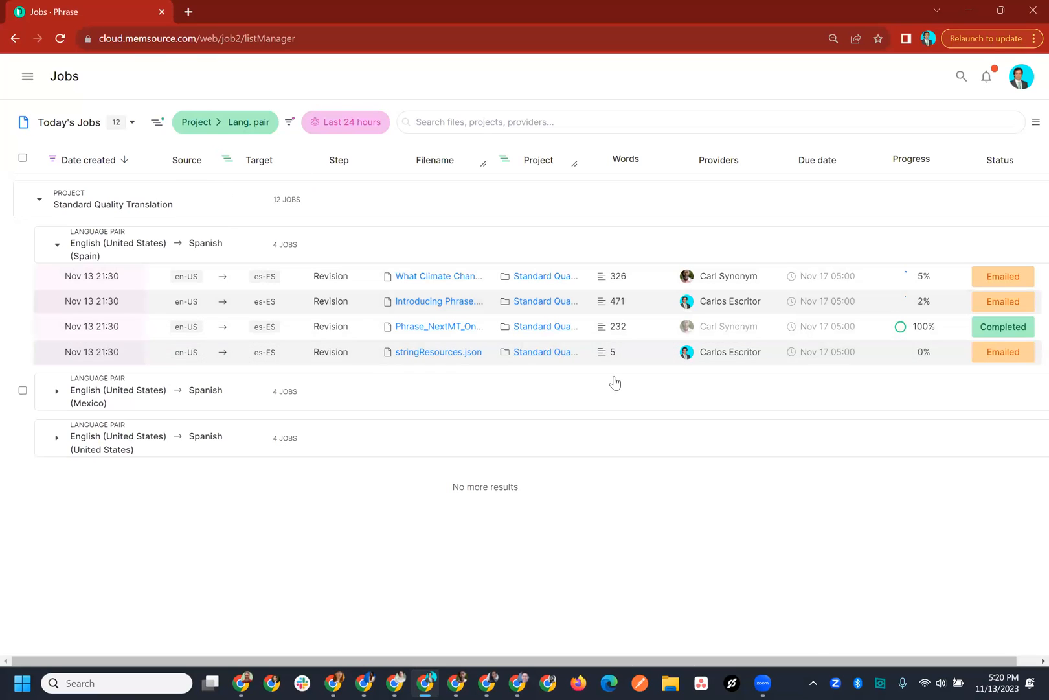
{"action": "left_click", "coordinate": [163, 12]}
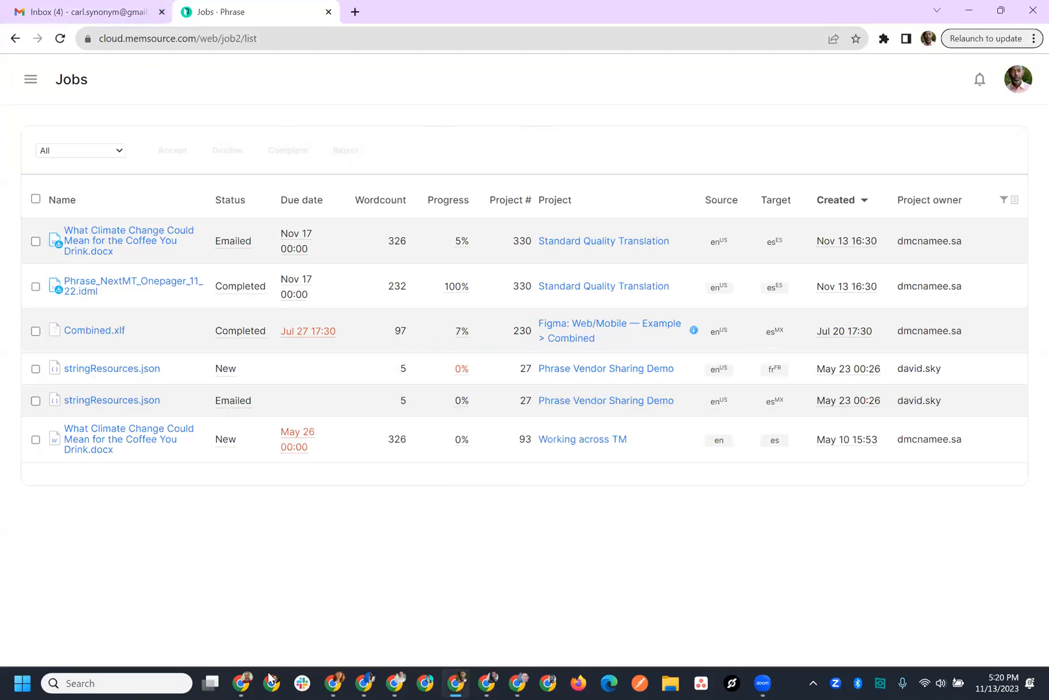
Step: Switch to the buyer's Phrase window, return to the list of all projects and open project 317
{"action": "mouse_move", "coordinate": [350, 677]}
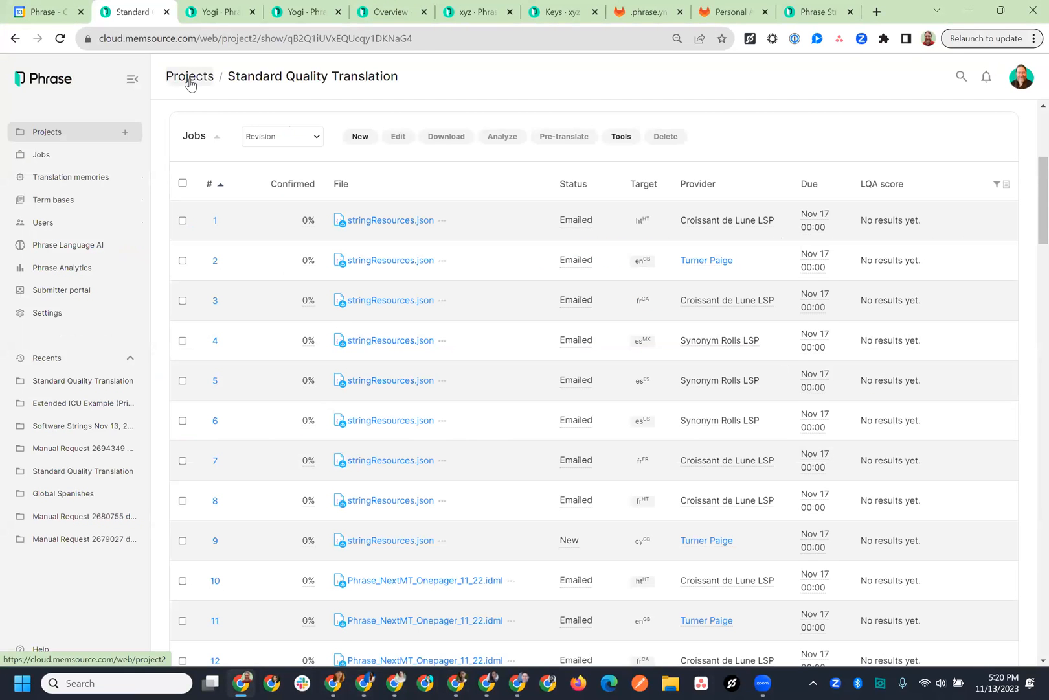
{"action": "left_click", "coordinate": [190, 79]}
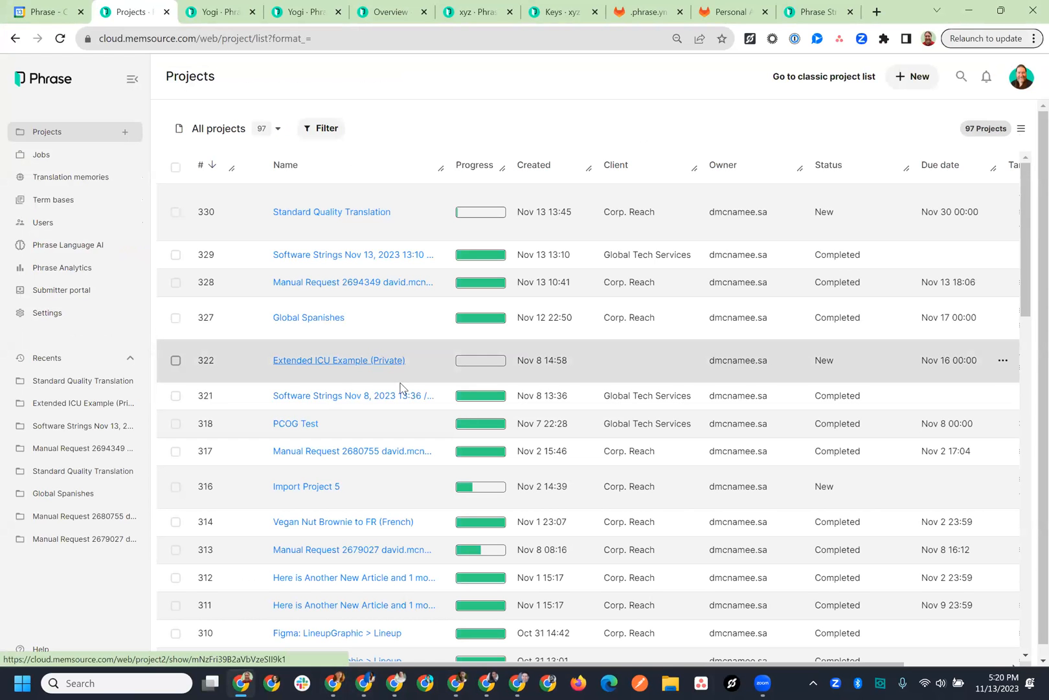
{"action": "left_click", "coordinate": [375, 453]}
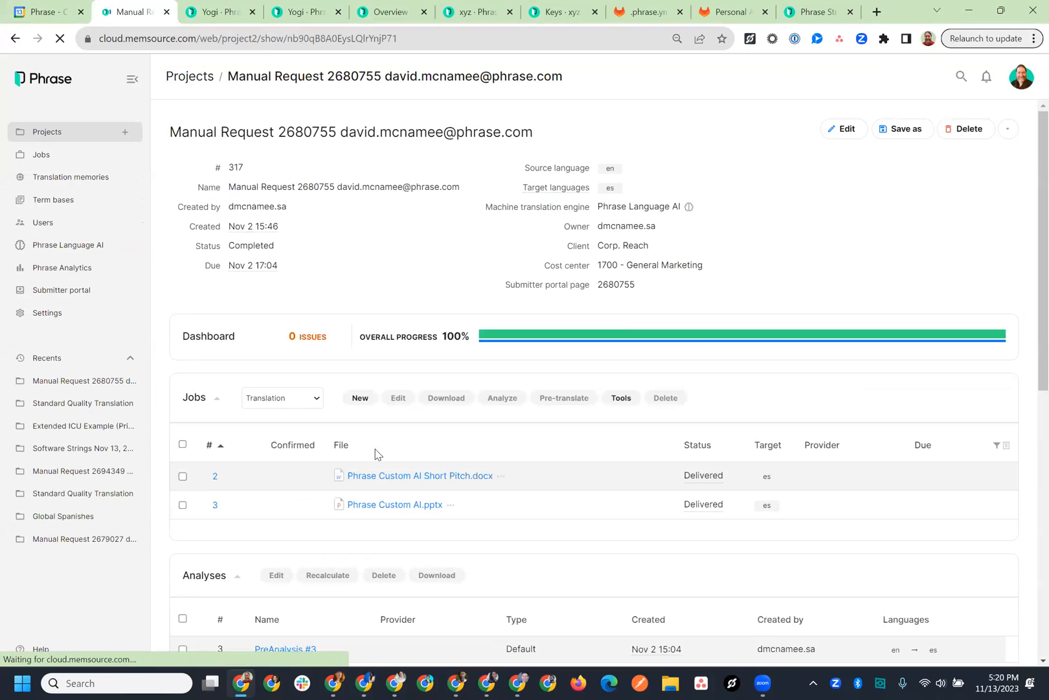
Step: Look over the project's jobs, analyses and quotes, open Phrase Custom AI.pptx in the editor and select source segment 1, "Phrase"
{"action": "scroll", "coordinate": [376, 453], "scroll_direction": "down", "scroll_amount": 2}
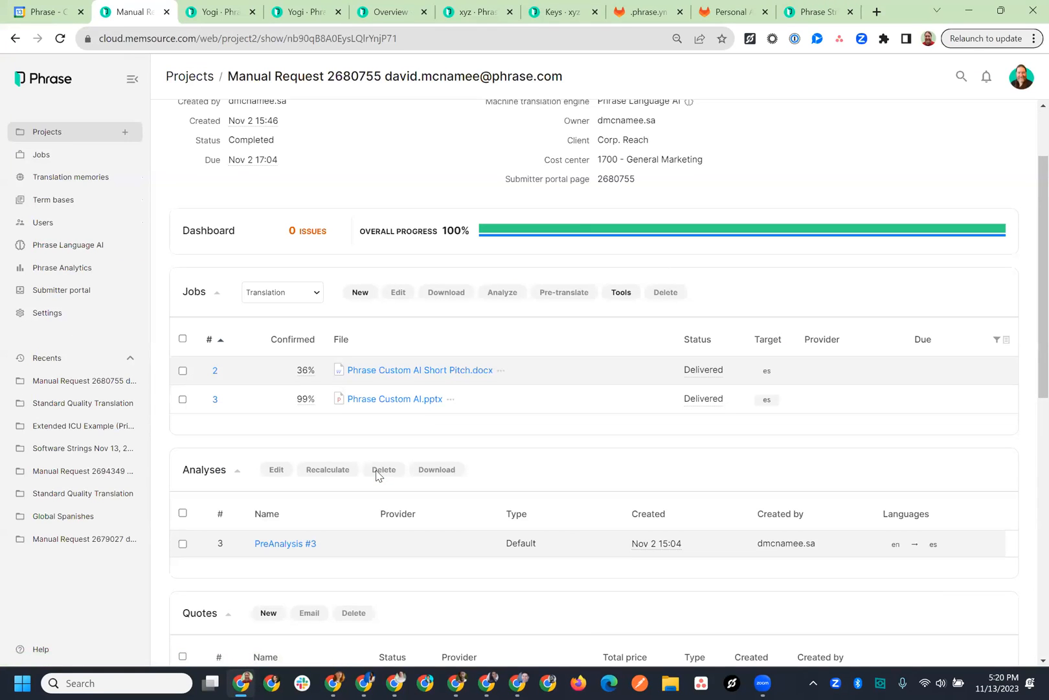
{"action": "scroll", "coordinate": [427, 437], "scroll_direction": "down", "scroll_amount": 2}
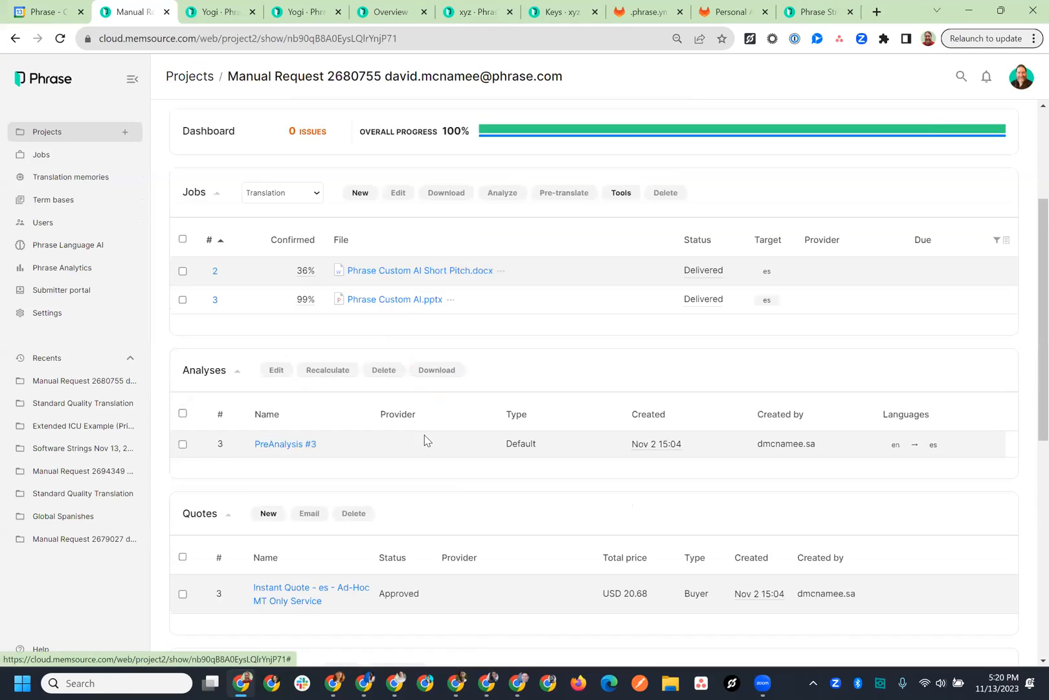
{"action": "scroll", "coordinate": [425, 434], "scroll_direction": "down", "scroll_amount": 6}
{"action": "scroll", "coordinate": [425, 434], "scroll_direction": "up", "scroll_amount": 4}
{"action": "scroll", "coordinate": [425, 435], "scroll_direction": "down", "scroll_amount": 2}
{"action": "scroll", "coordinate": [425, 434], "scroll_direction": "up", "scroll_amount": 5}
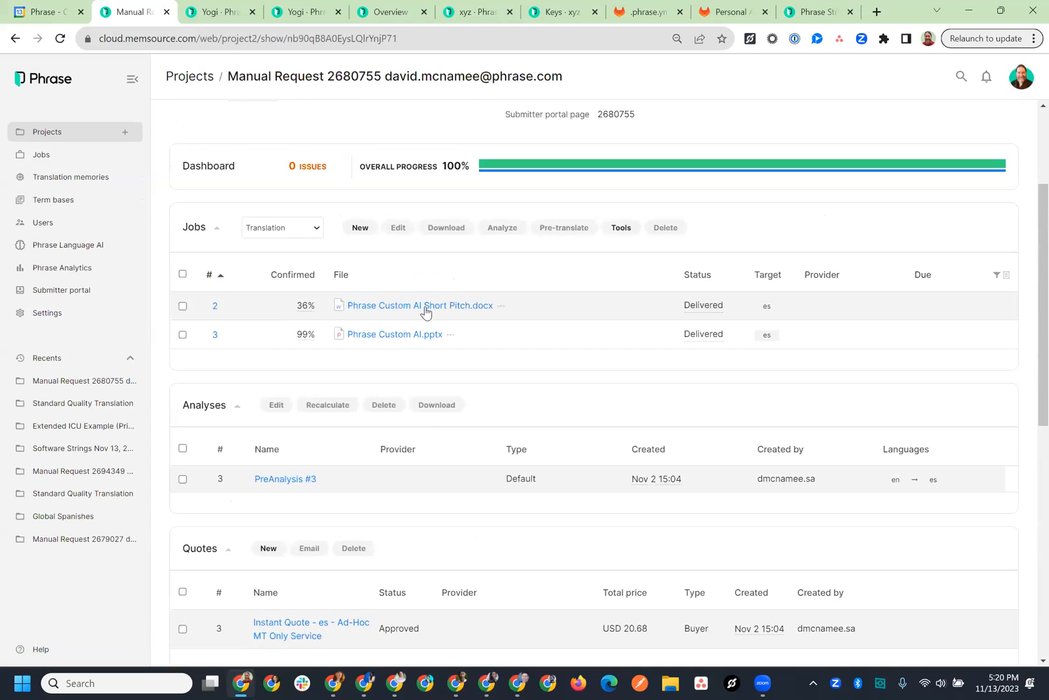
{"action": "left_click", "coordinate": [383, 334]}
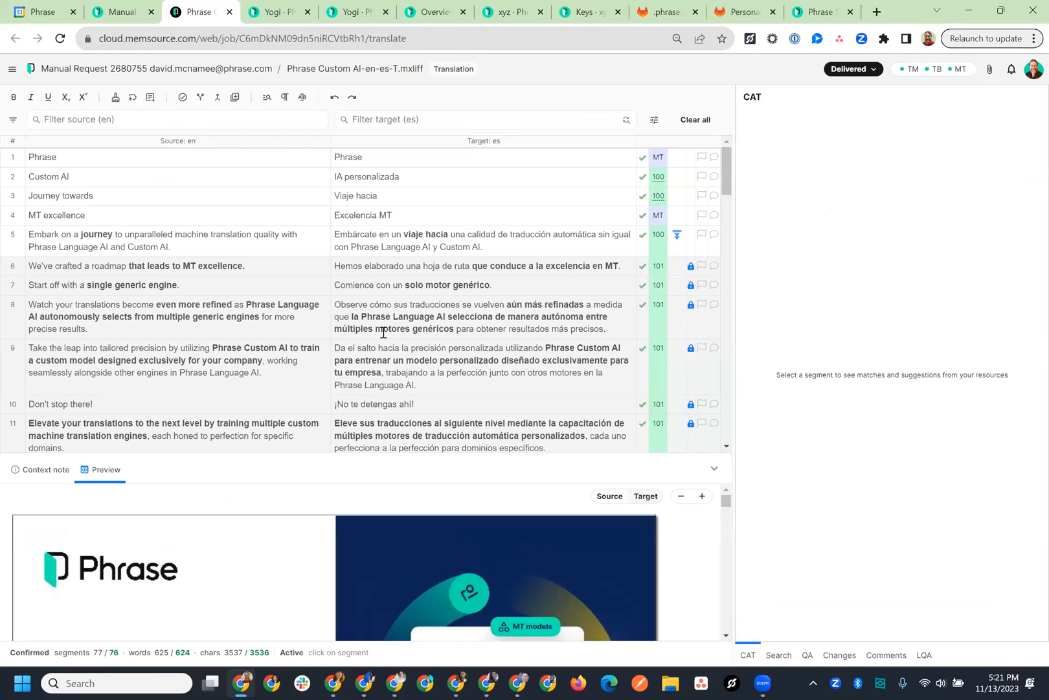
{"action": "left_click", "coordinate": [280, 154]}
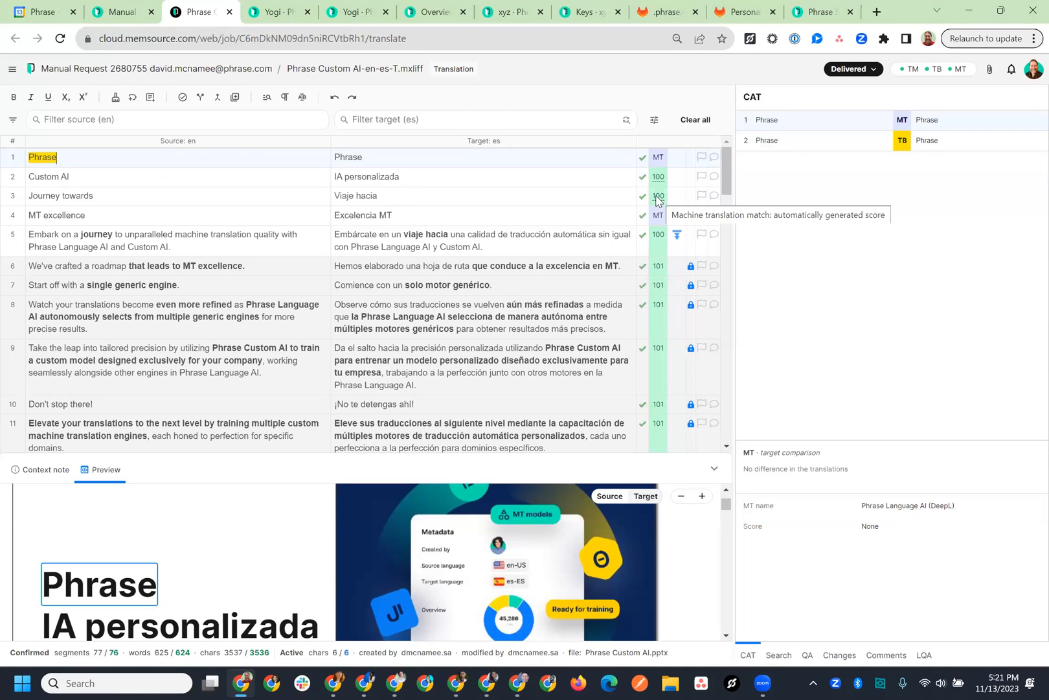
Step: Select segment 7, "Start off with a single generic engine.", and examine its 101 match's translation memory details, including previous and next segments
{"action": "left_click", "coordinate": [544, 282]}
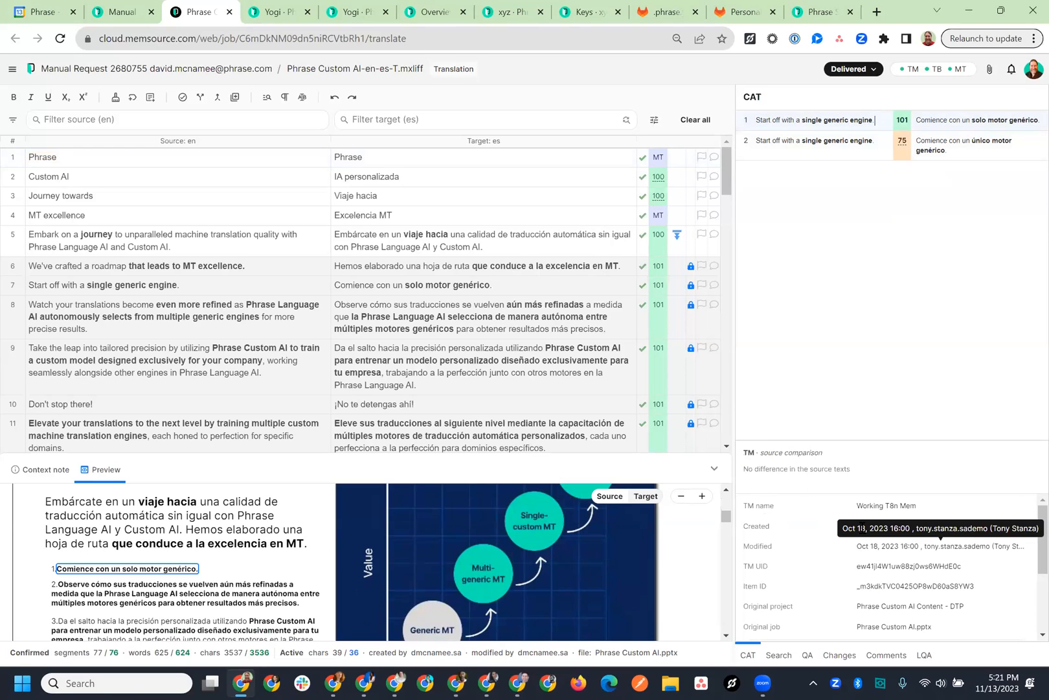
{"action": "scroll", "coordinate": [826, 553], "scroll_direction": "down", "scroll_amount": 1}
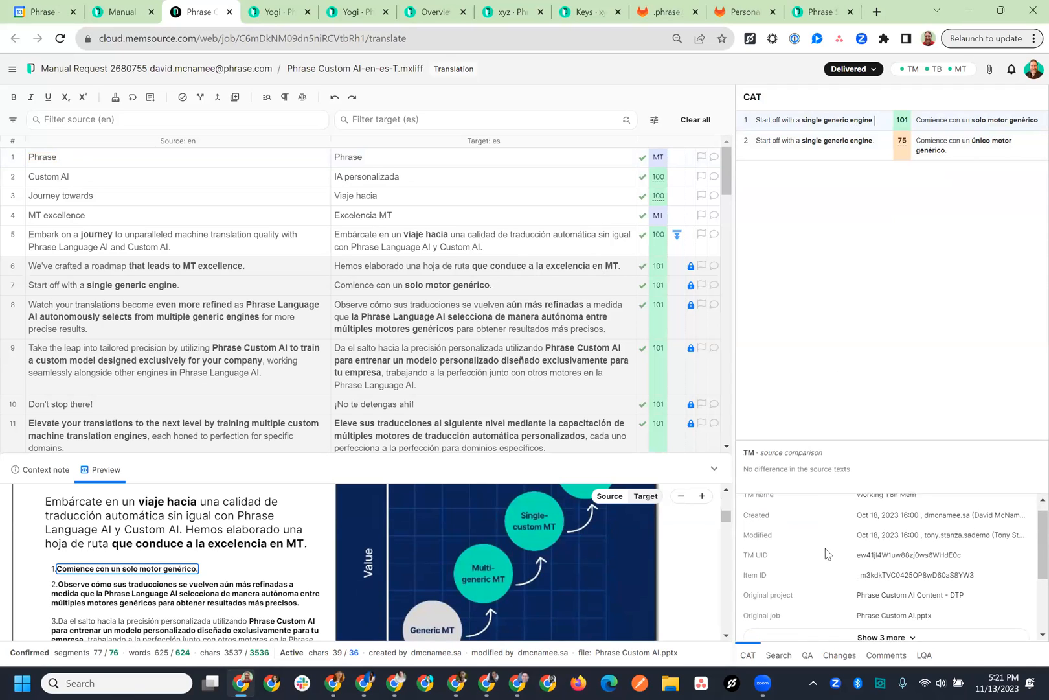
{"action": "scroll", "coordinate": [826, 553], "scroll_direction": "down", "scroll_amount": 3}
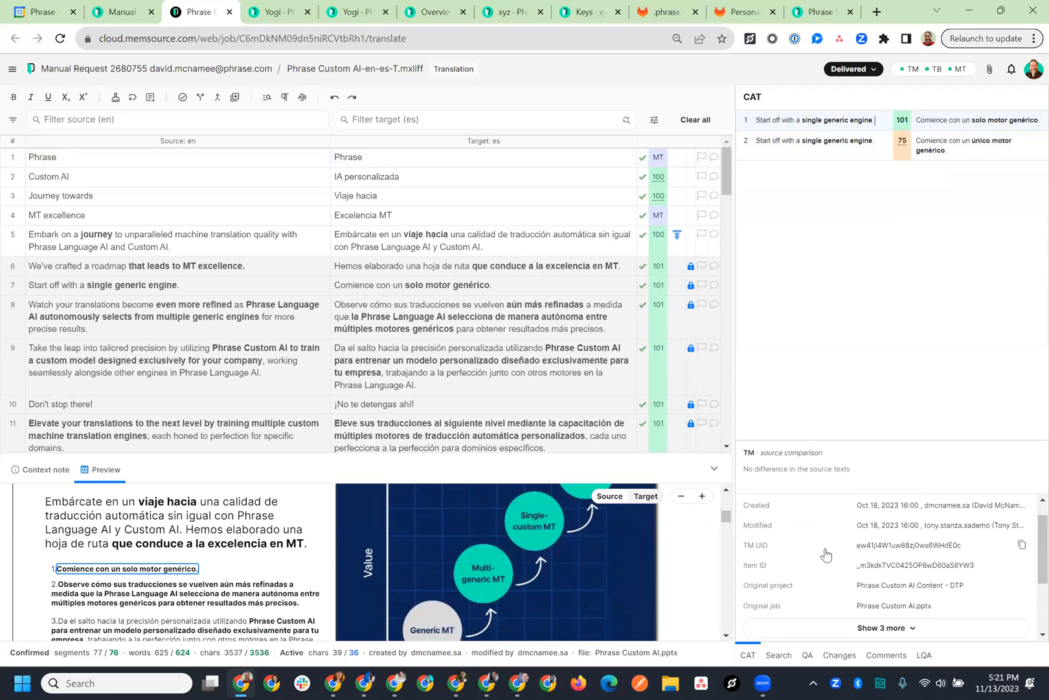
{"action": "scroll", "coordinate": [826, 571], "scroll_direction": "down", "scroll_amount": 2}
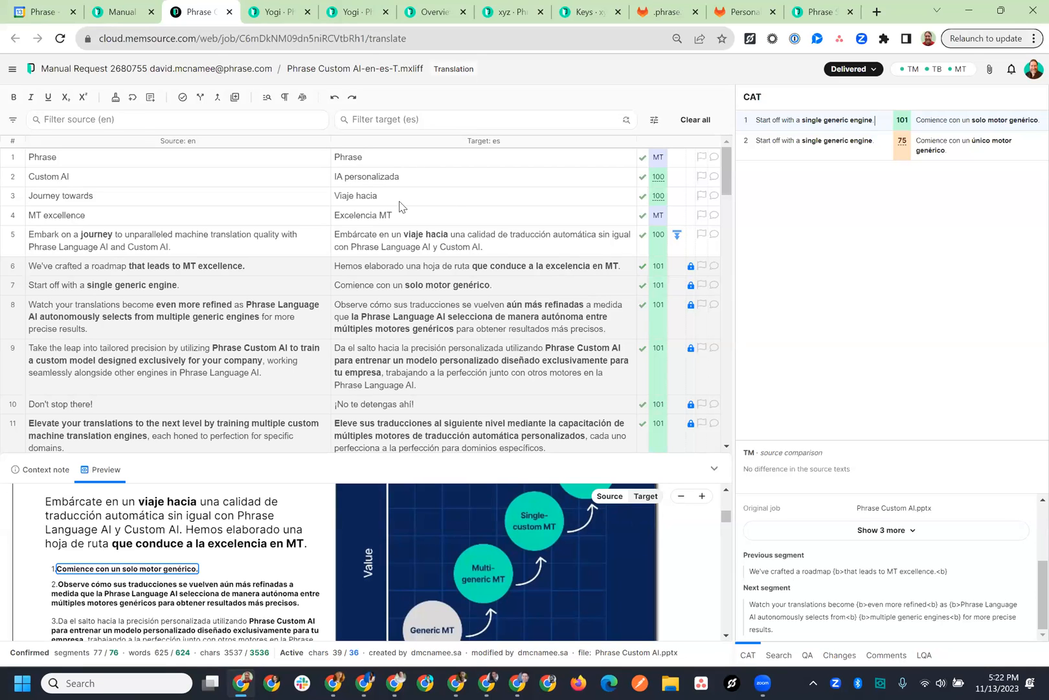
Step: Filter the segments by the Not locked status, view the filtered list and clear all filters
{"action": "left_click", "coordinate": [13, 122]}
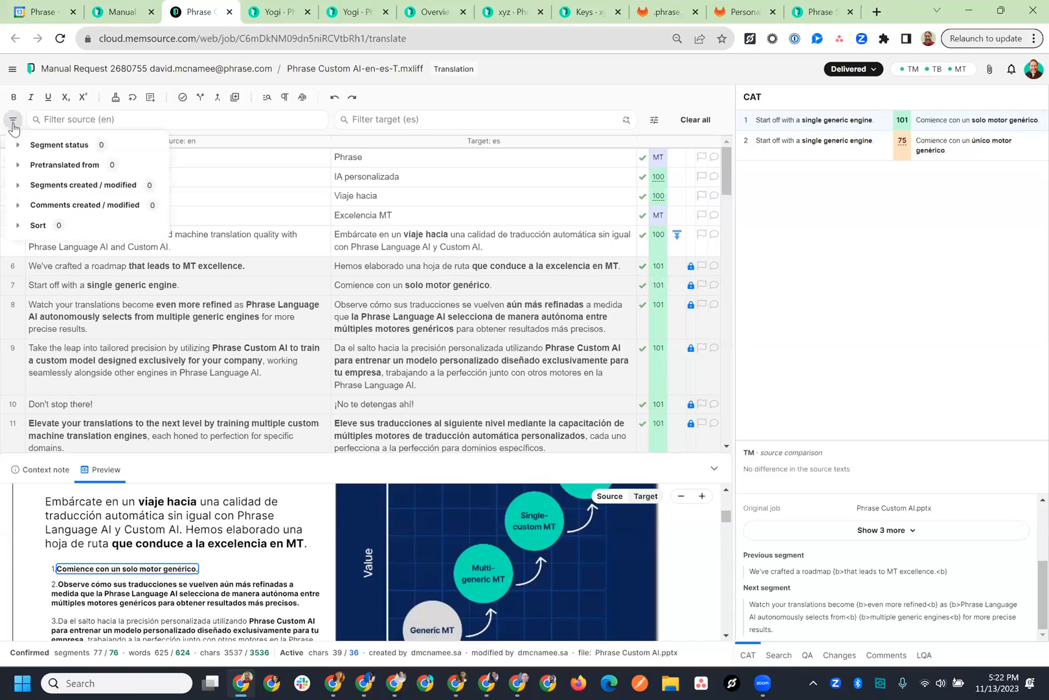
{"action": "left_click", "coordinate": [26, 147]}
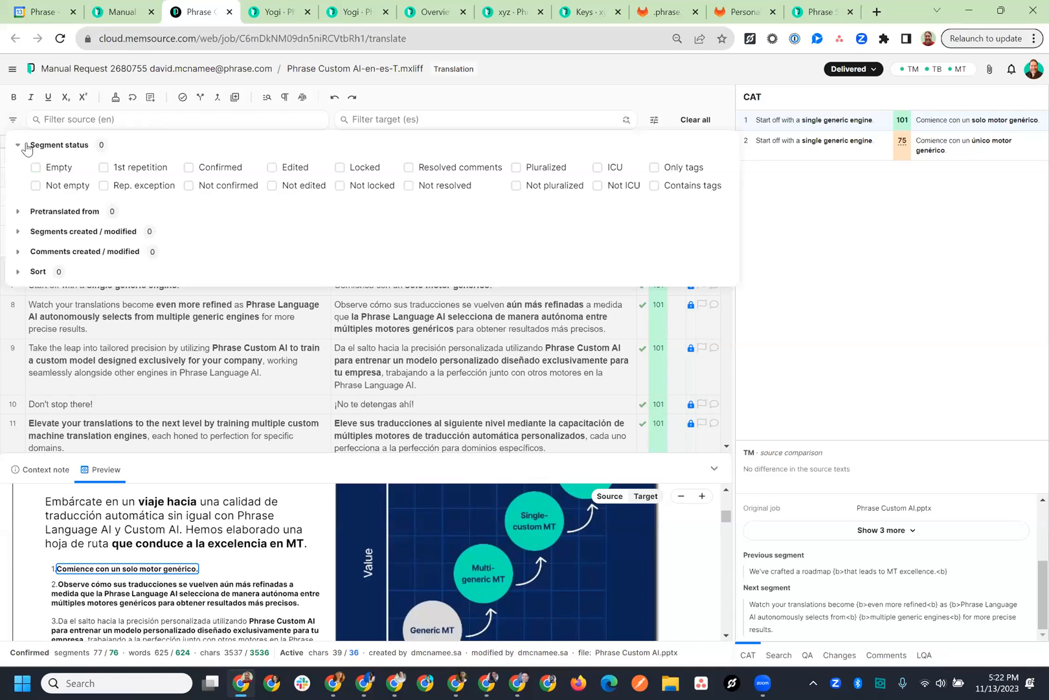
{"action": "left_click", "coordinate": [349, 188]}
{"action": "left_click", "coordinate": [480, 340]}
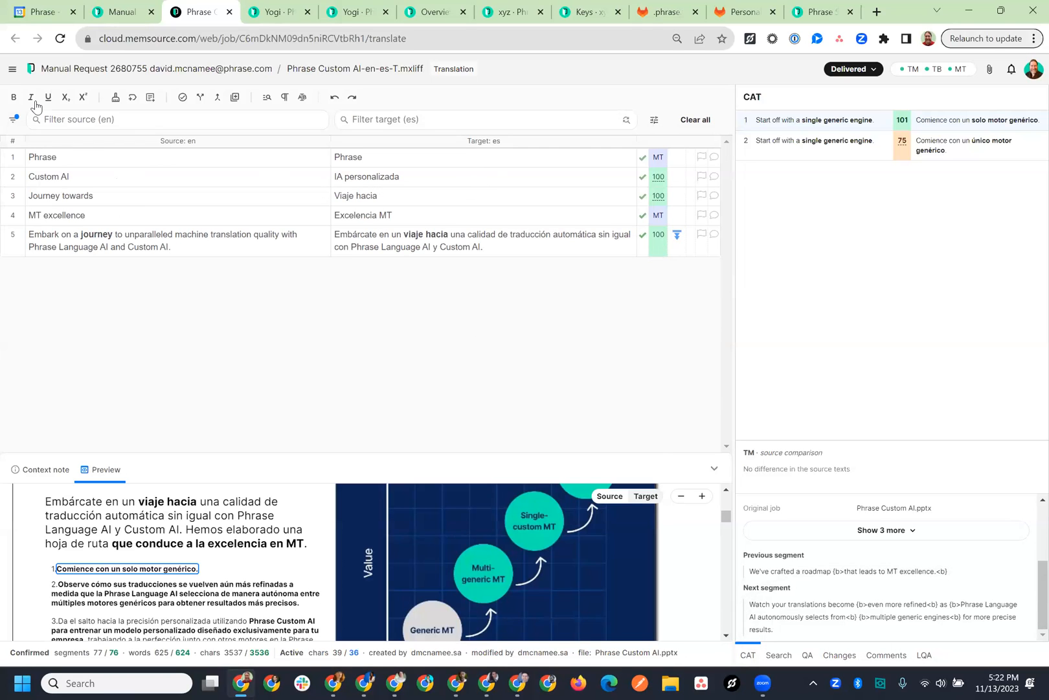
{"action": "left_click", "coordinate": [694, 120]}
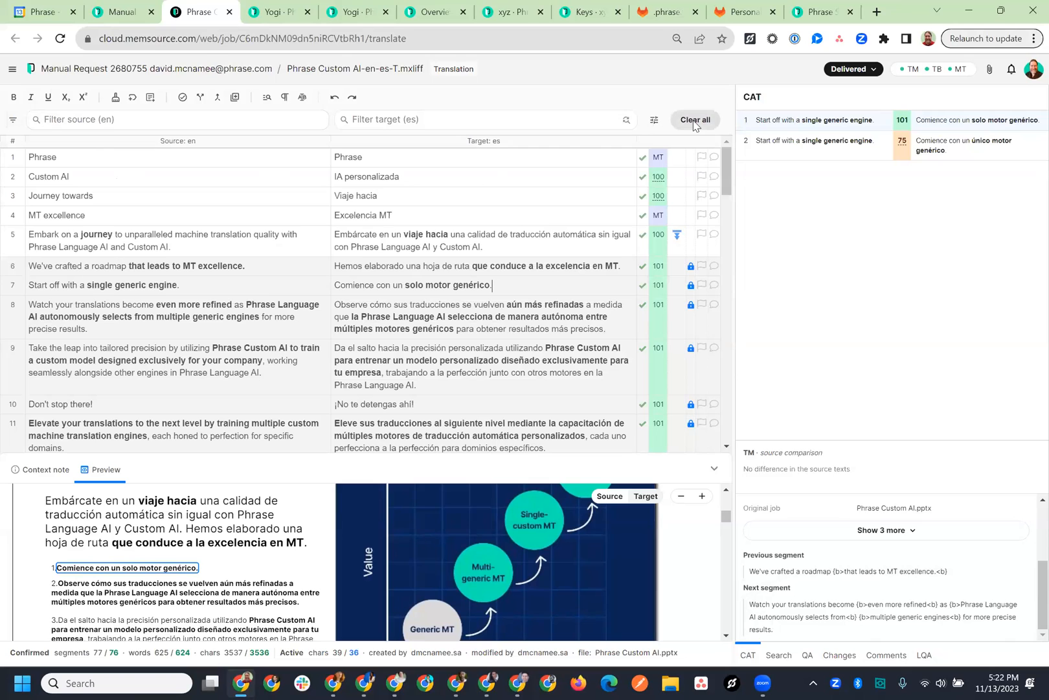
Step: Return to the list of all projects, open Software Strings project 329 and open its en-US to es-MX job in the editor
{"action": "left_click", "coordinate": [123, 11]}
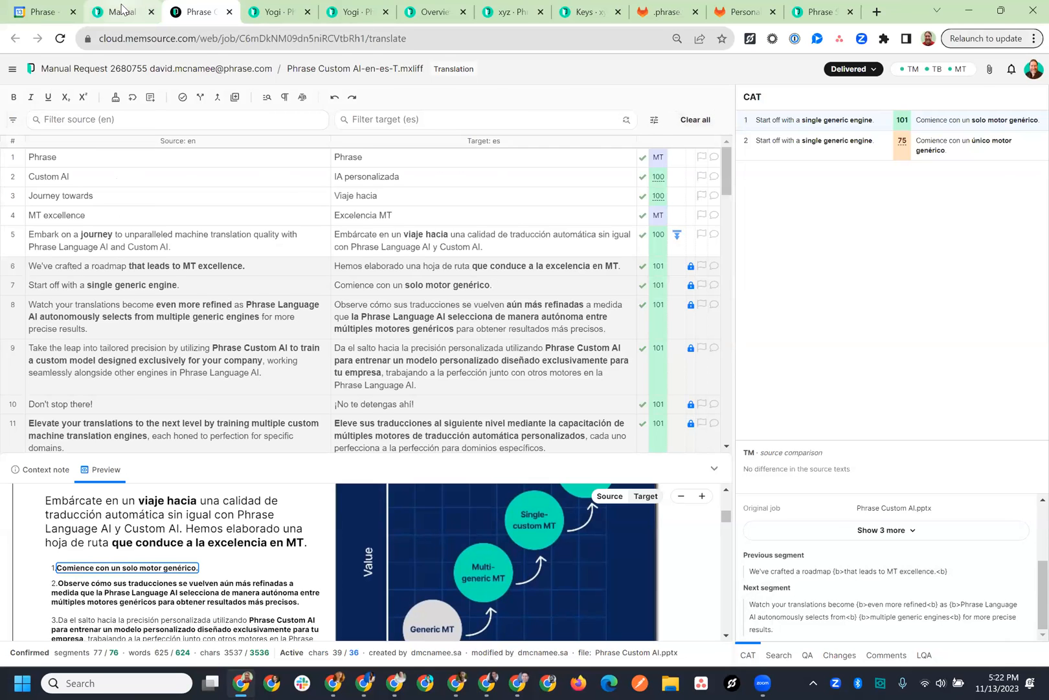
{"action": "left_click", "coordinate": [15, 39]}
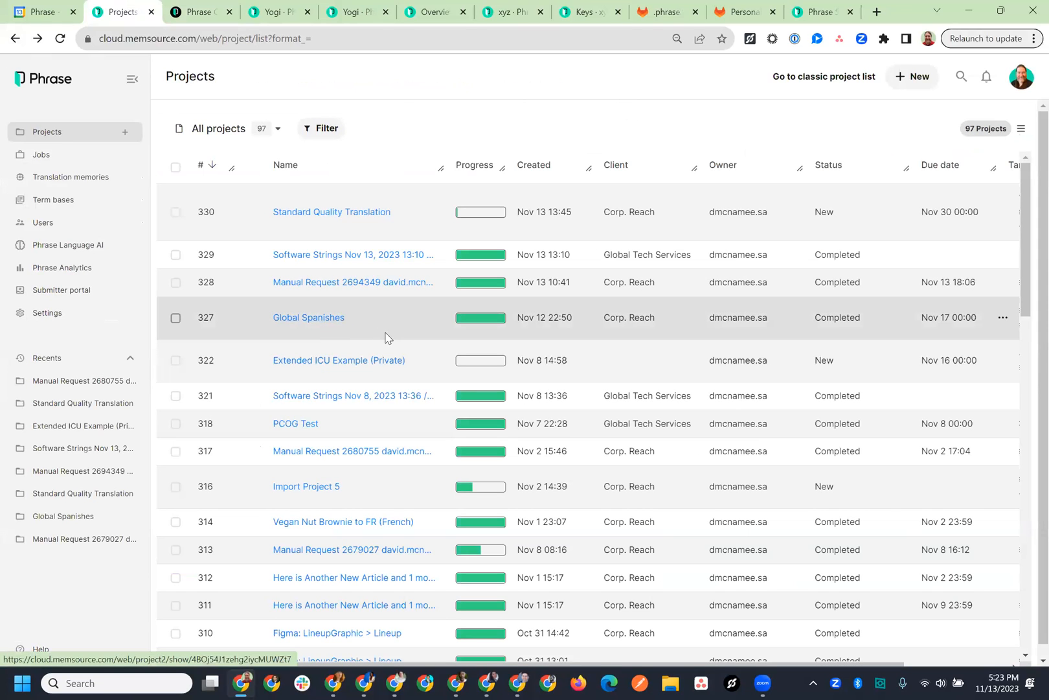
{"action": "left_click", "coordinate": [371, 255]}
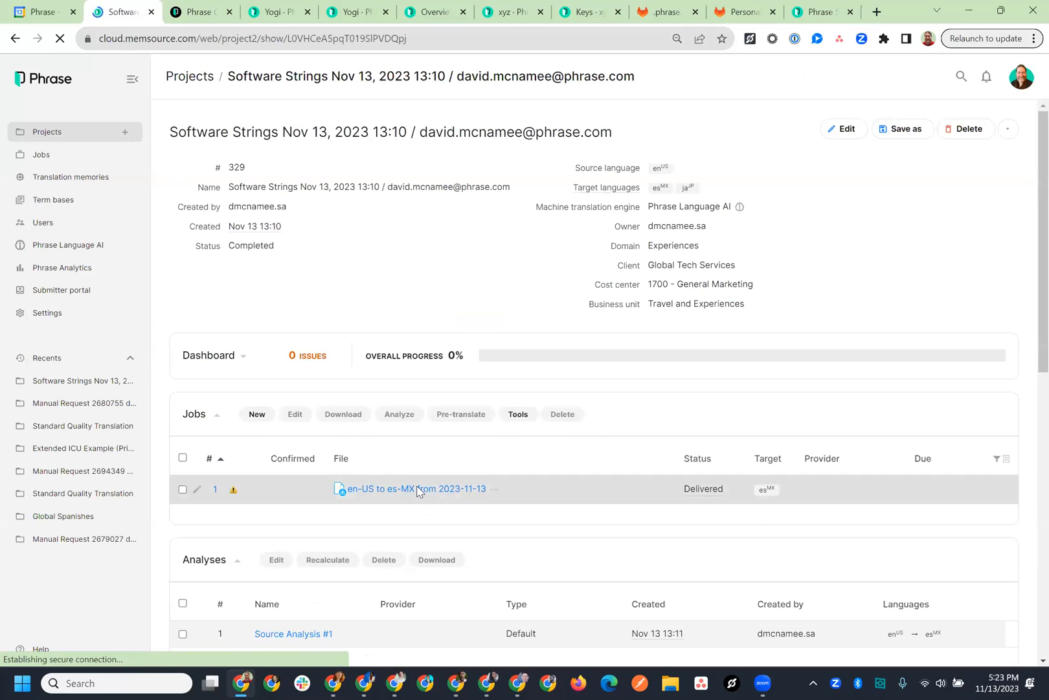
{"action": "left_click", "coordinate": [421, 490]}
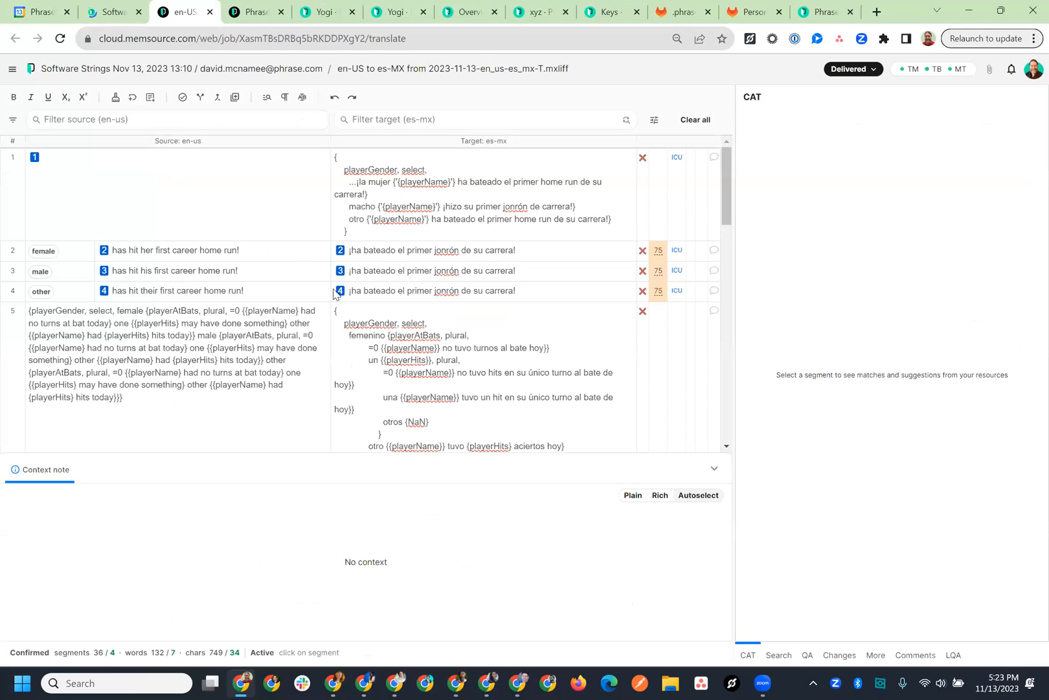
Step: Select segments 1, 4 and 5 in turn and examine their ICU context notes and suggested matches
{"action": "left_click", "coordinate": [36, 159]}
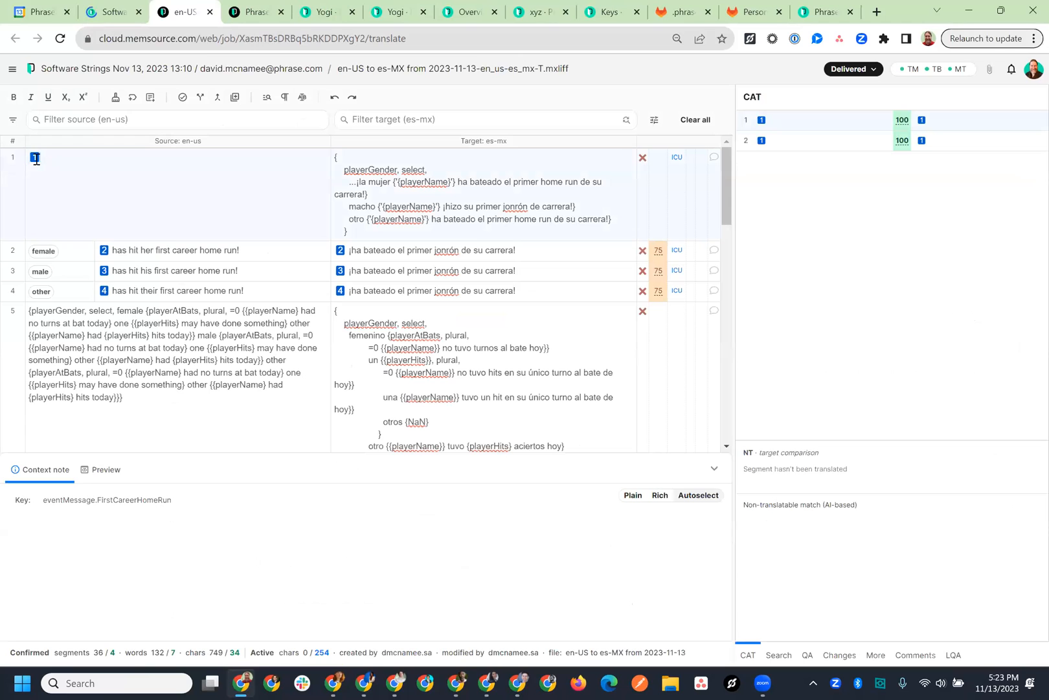
{"action": "scroll", "coordinate": [255, 263], "scroll_direction": "down", "scroll_amount": 2}
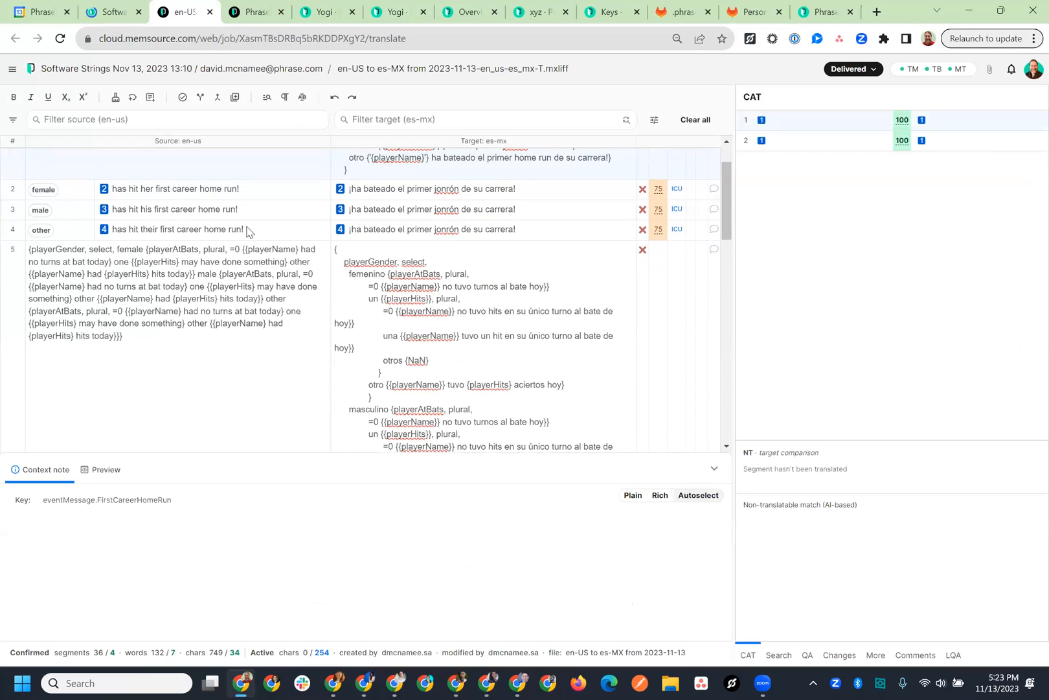
{"action": "left_click", "coordinate": [247, 228]}
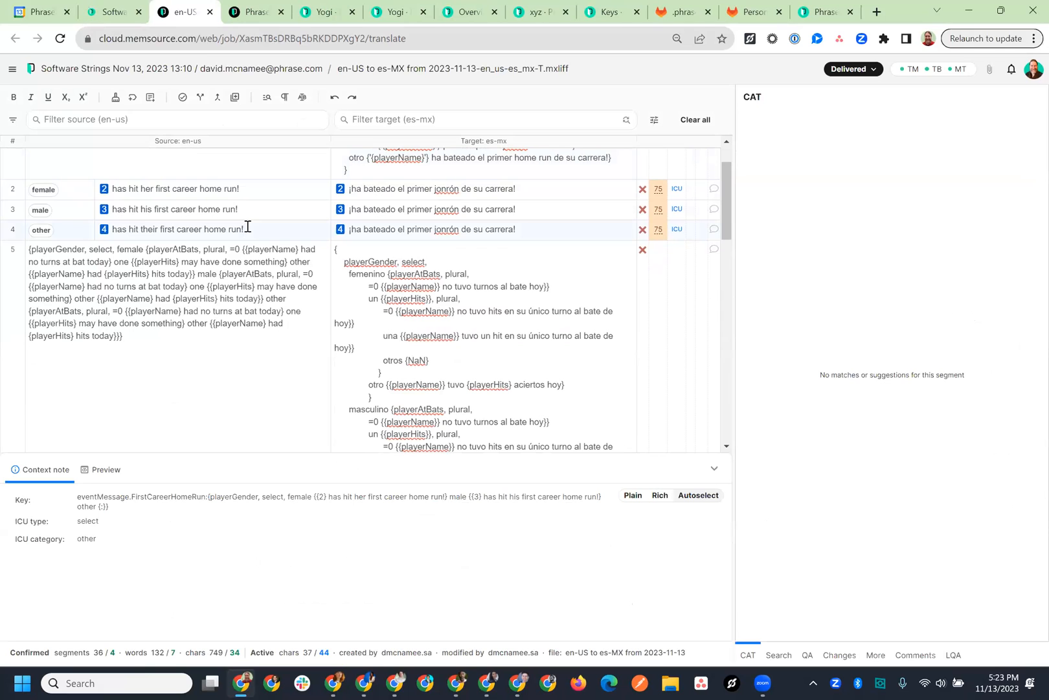
{"action": "scroll", "coordinate": [248, 226], "scroll_direction": "down", "scroll_amount": 3}
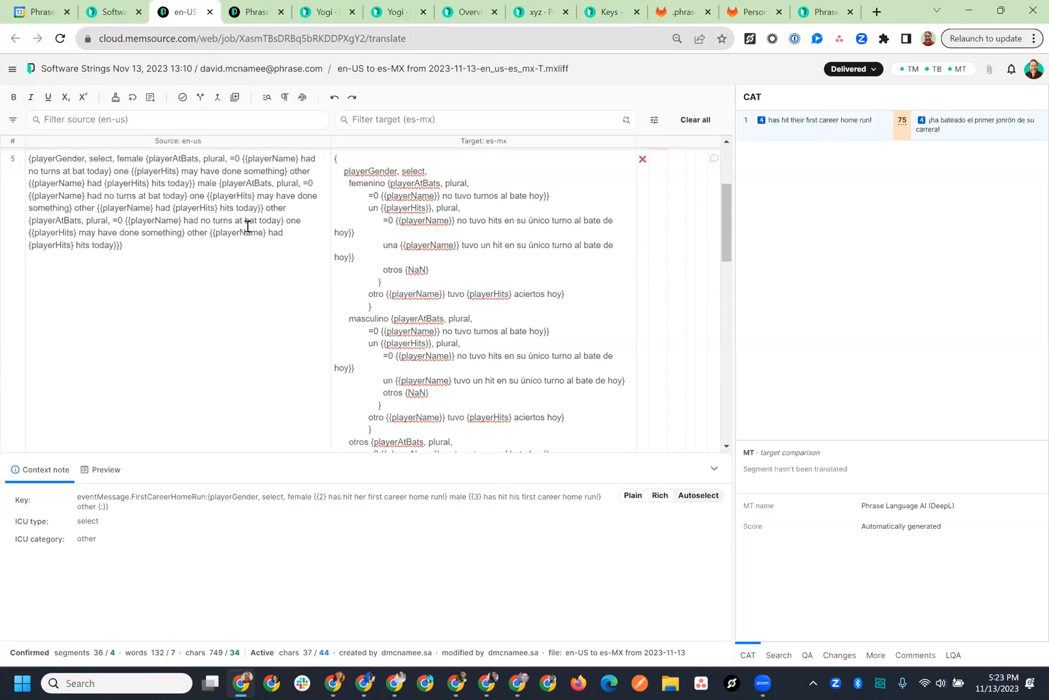
{"action": "left_click", "coordinate": [248, 227]}
{"action": "scroll", "coordinate": [248, 227], "scroll_direction": "down", "scroll_amount": 6}
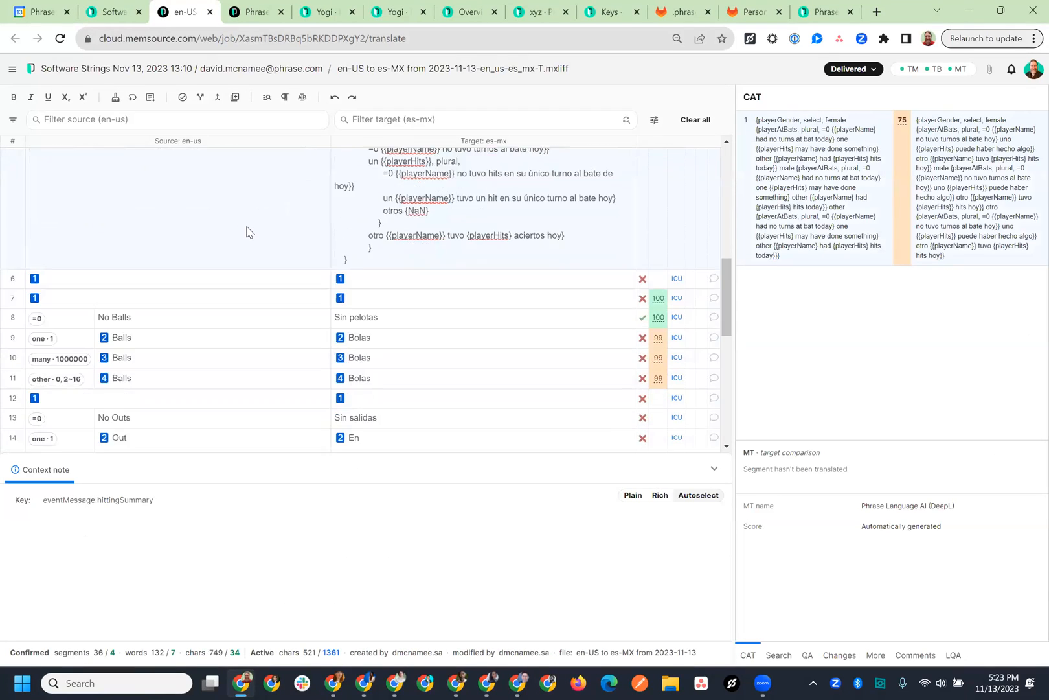
{"action": "scroll", "coordinate": [248, 231], "scroll_direction": "down", "scroll_amount": 1}
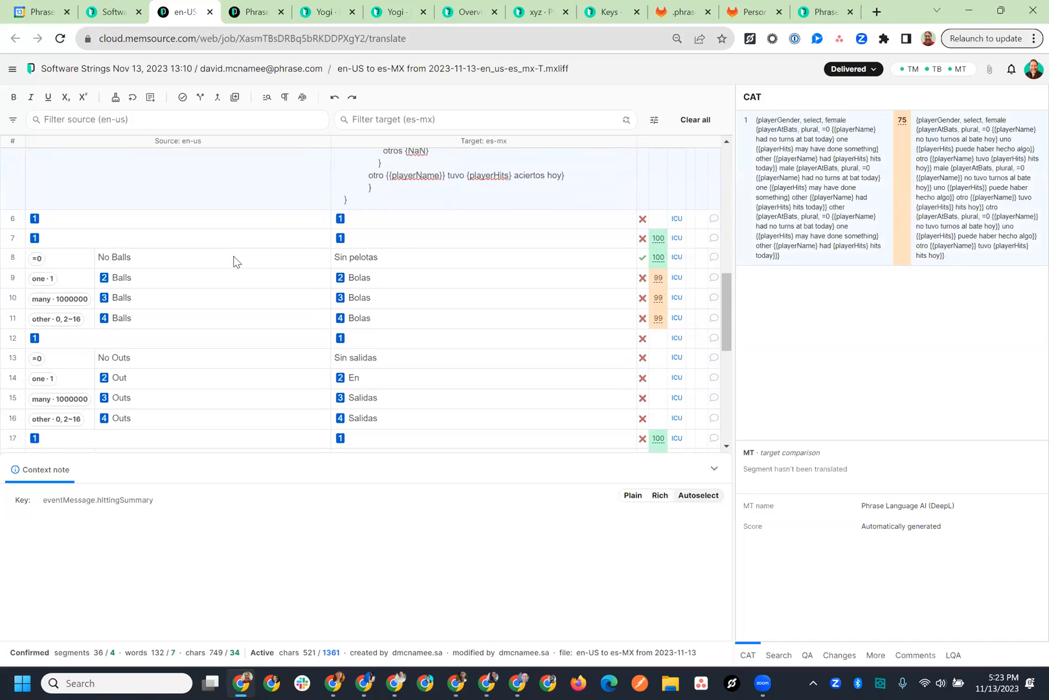
Step: Check the plural context notes and matches of segment 8 "No Balls" and segment 11 "Balls", and close the job's editor
{"action": "left_click", "coordinate": [235, 260]}
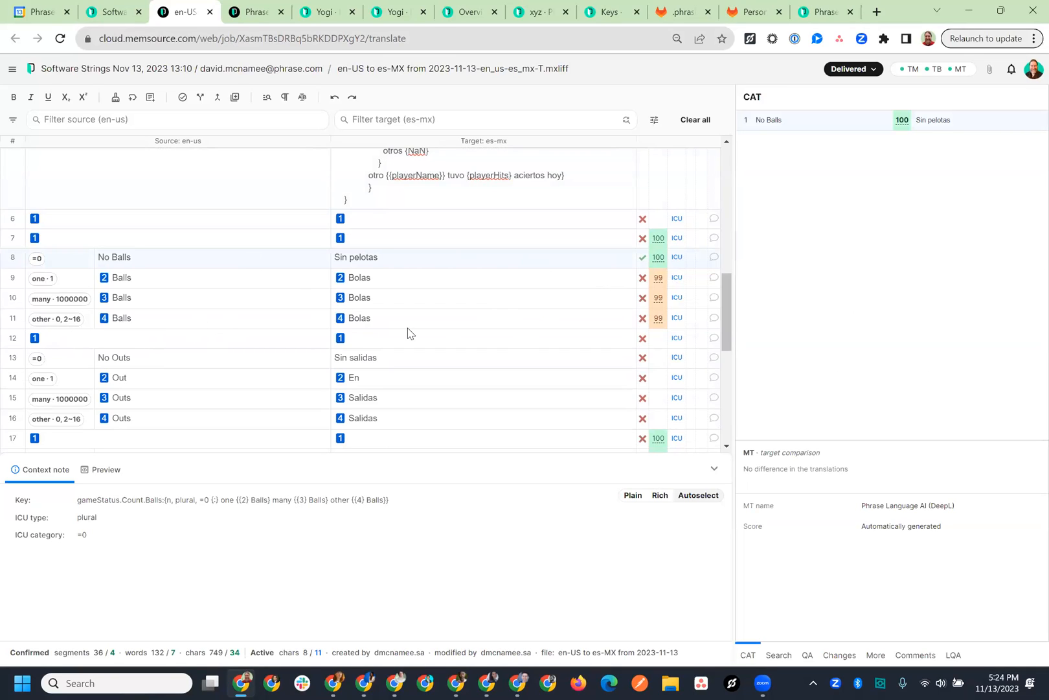
{"action": "left_click", "coordinate": [679, 323]}
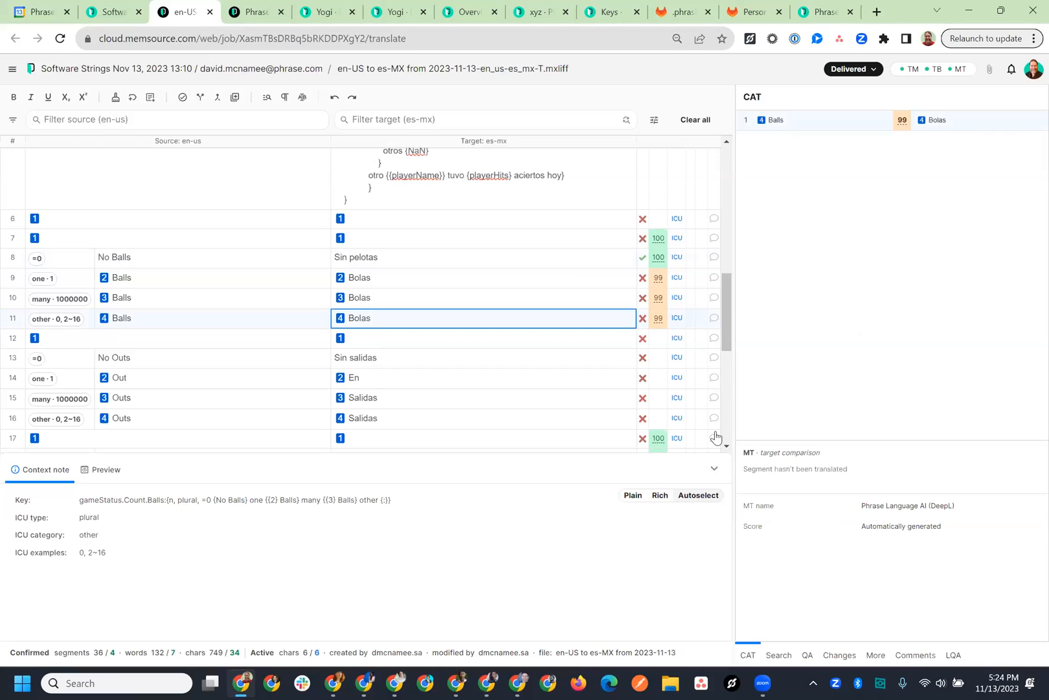
{"action": "scroll", "coordinate": [525, 359], "scroll_direction": "down", "scroll_amount": 1}
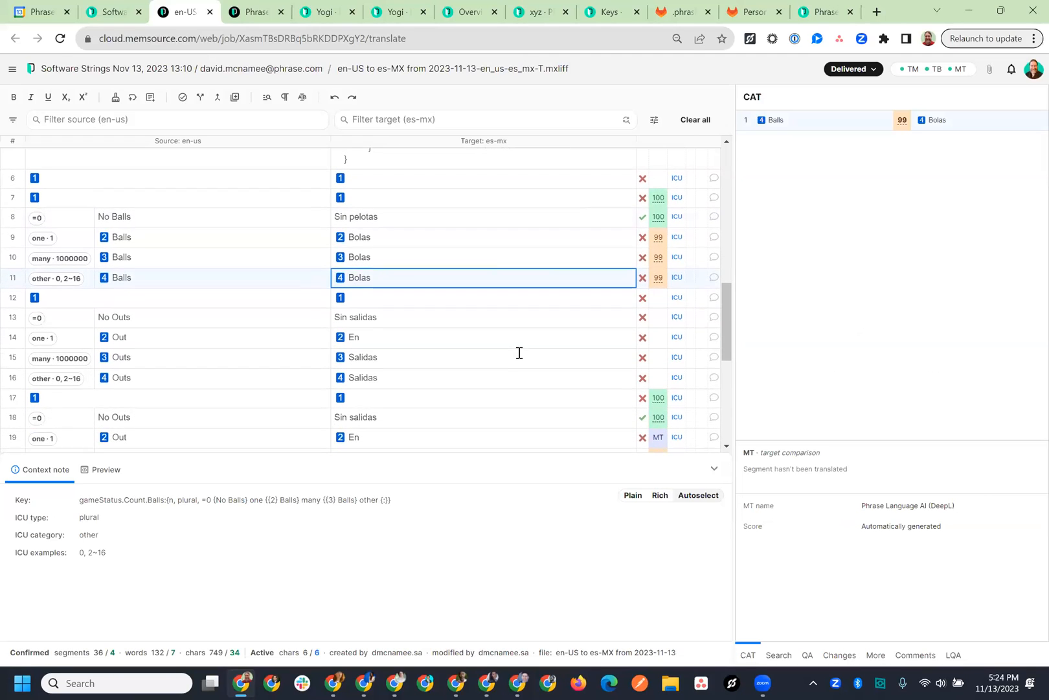
{"action": "scroll", "coordinate": [521, 356], "scroll_direction": "up", "scroll_amount": 1}
{"action": "scroll", "coordinate": [519, 352], "scroll_direction": "up", "scroll_amount": 1}
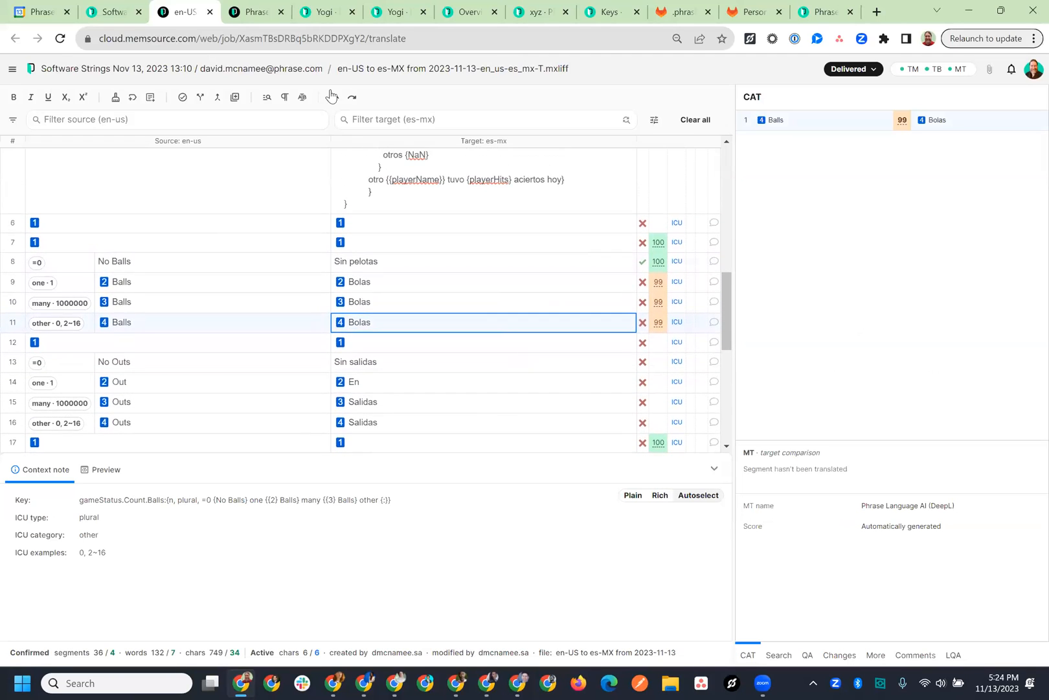
{"action": "left_click", "coordinate": [210, 12]}
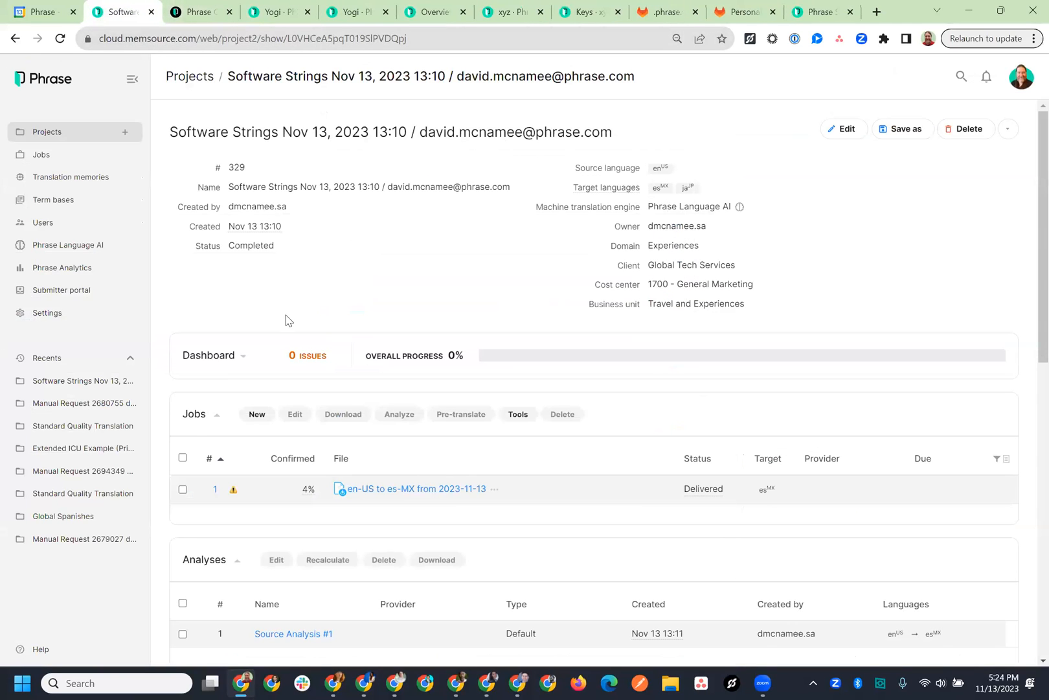
Step: Open the Phraser help chat, look at its sound option and dismiss the options
{"action": "left_click", "coordinate": [43, 651]}
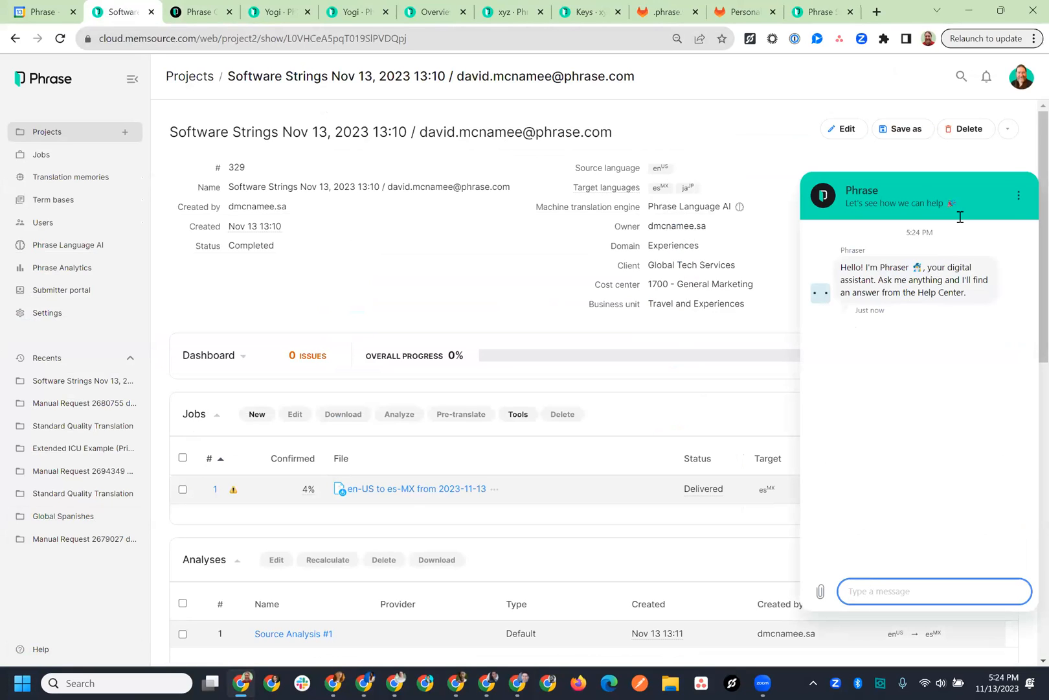
{"action": "left_click", "coordinate": [1018, 196]}
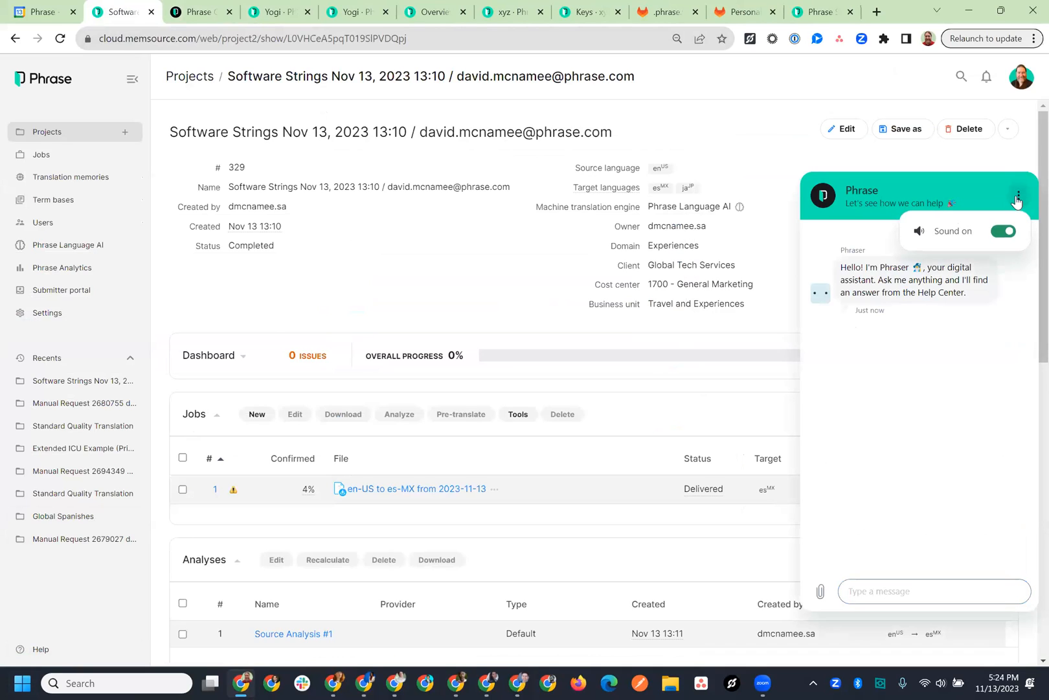
{"action": "left_click", "coordinate": [964, 184]}
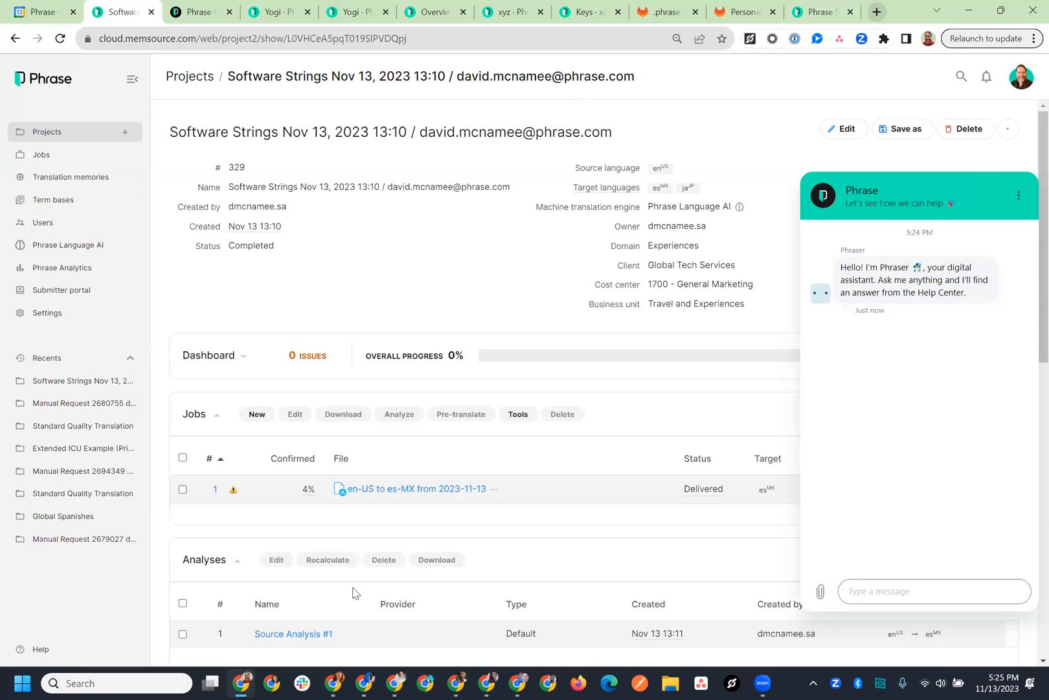
Step: Switch to the browser window showing the Phrase website, open the Help Center and look over its product categories
{"action": "mouse_move", "coordinate": [337, 683]}
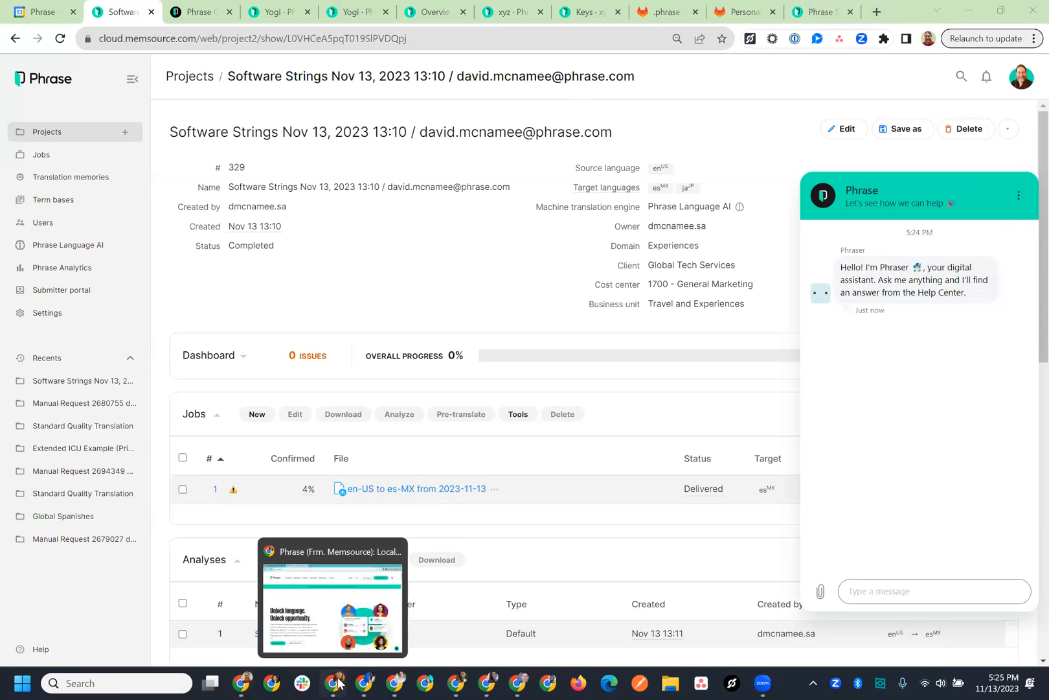
{"action": "left_click", "coordinate": [338, 682]}
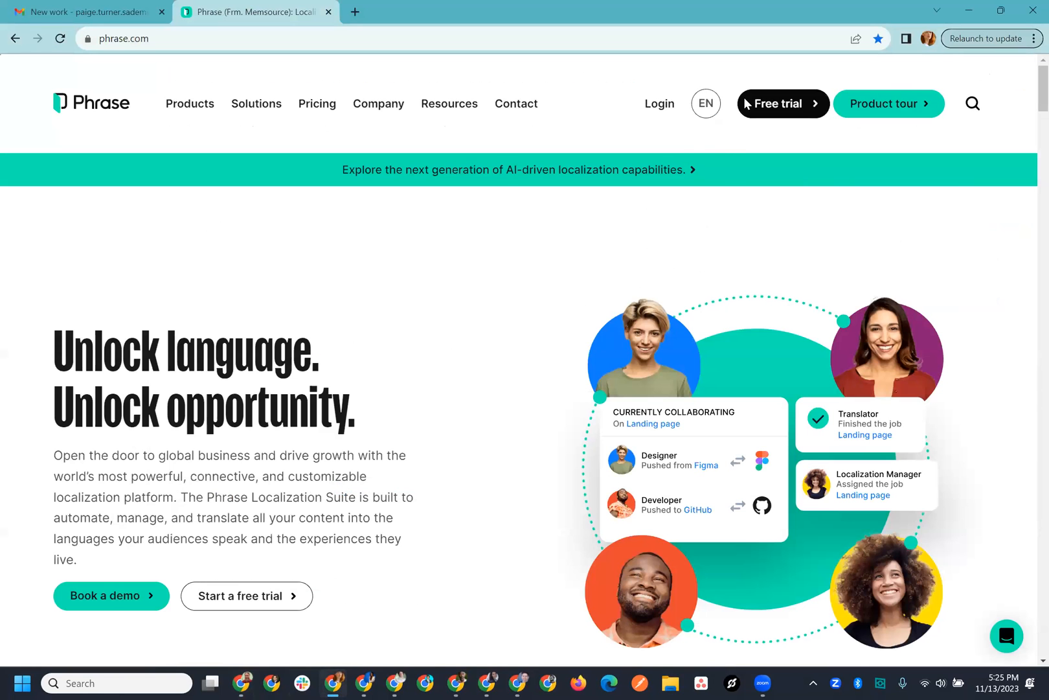
{"action": "mouse_move", "coordinate": [473, 108]}
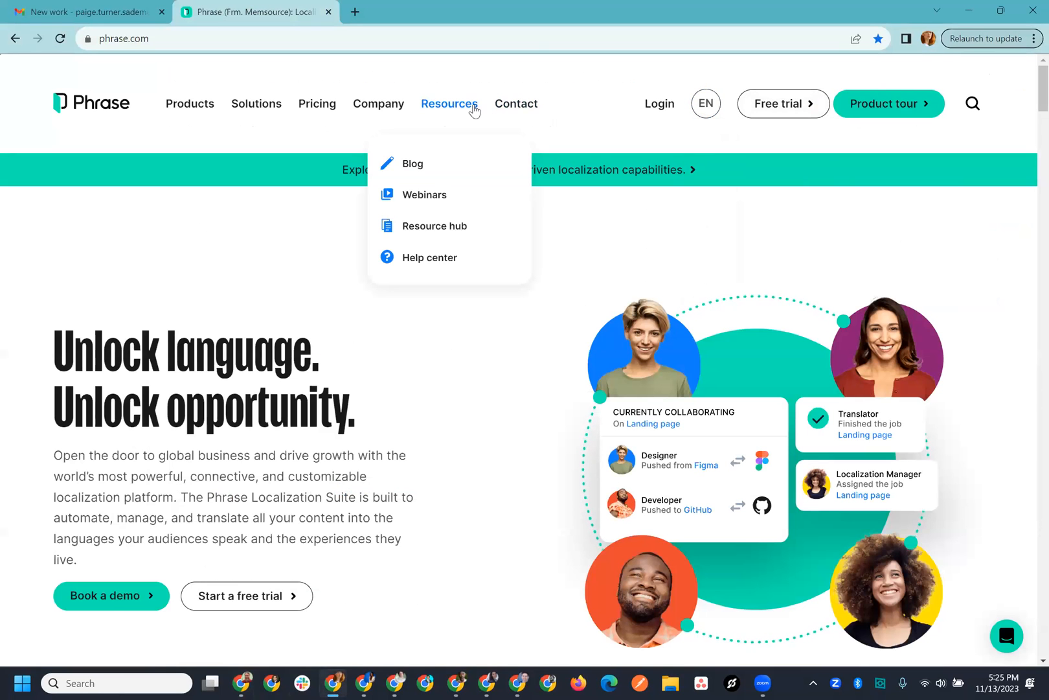
{"action": "left_click", "coordinate": [420, 264]}
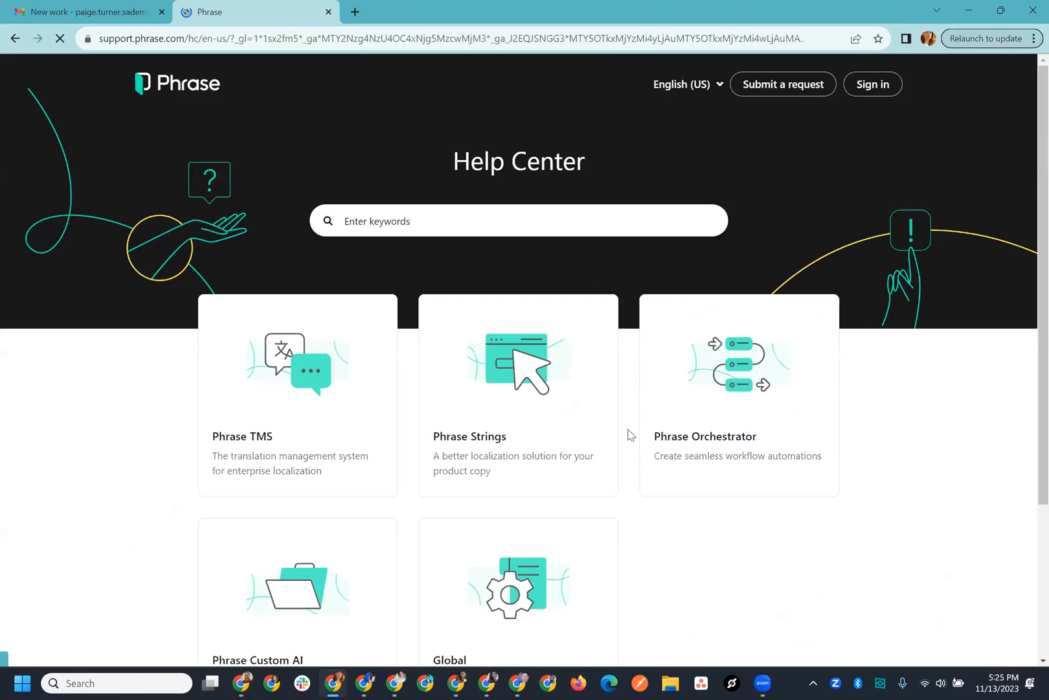
{"action": "scroll", "coordinate": [630, 434], "scroll_direction": "down", "scroll_amount": 1}
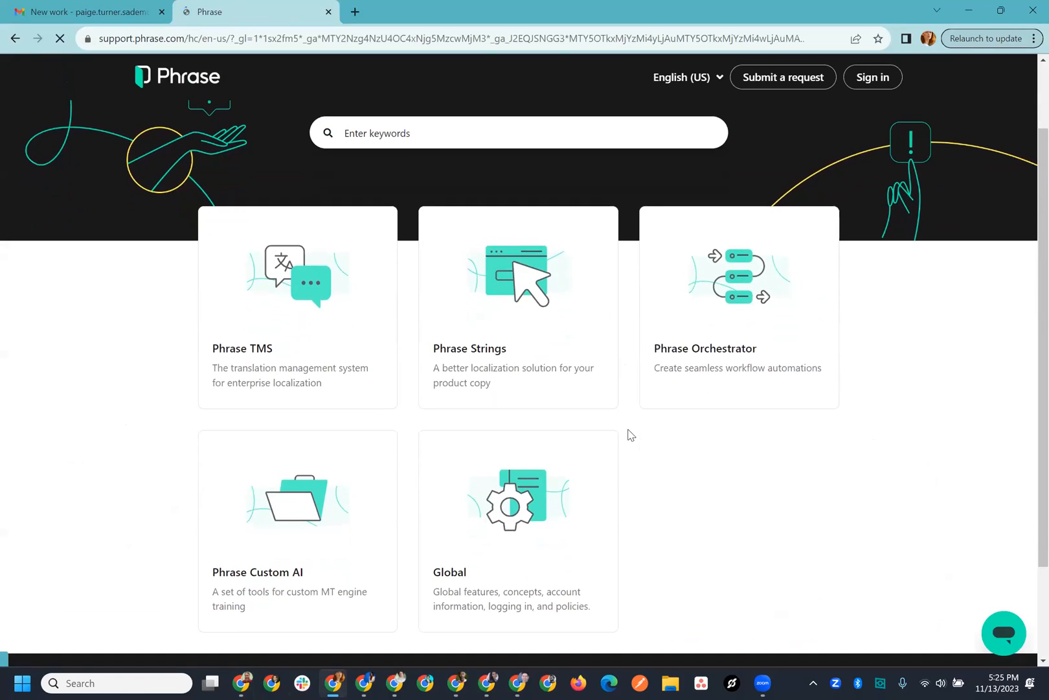
{"action": "scroll", "coordinate": [628, 434], "scroll_direction": "up", "scroll_amount": 1}
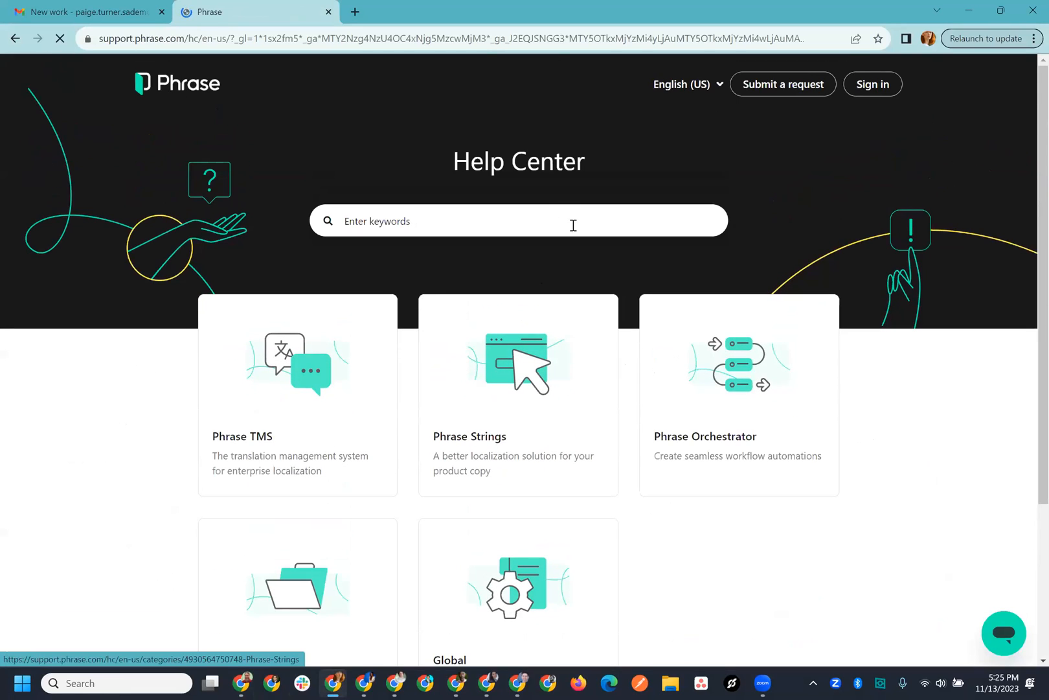
Step: Open the Help Center's request submission page and sign in to the Phrase profile with the prefilled username and password
{"action": "left_click", "coordinate": [778, 89]}
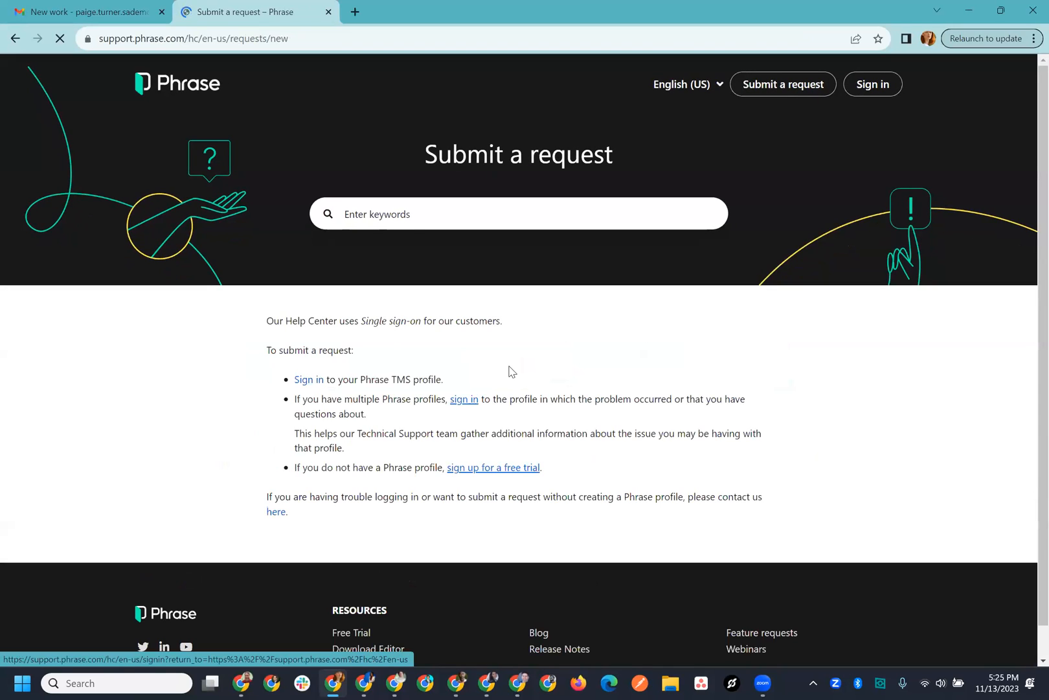
{"action": "left_click", "coordinate": [307, 380]}
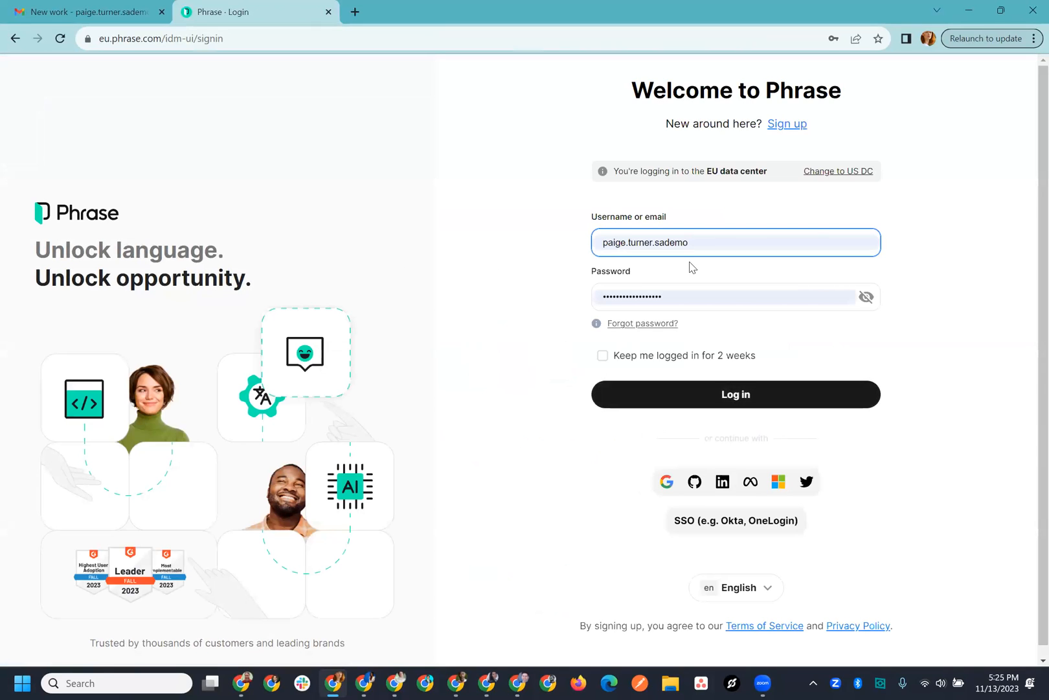
{"action": "left_click", "coordinate": [743, 395]}
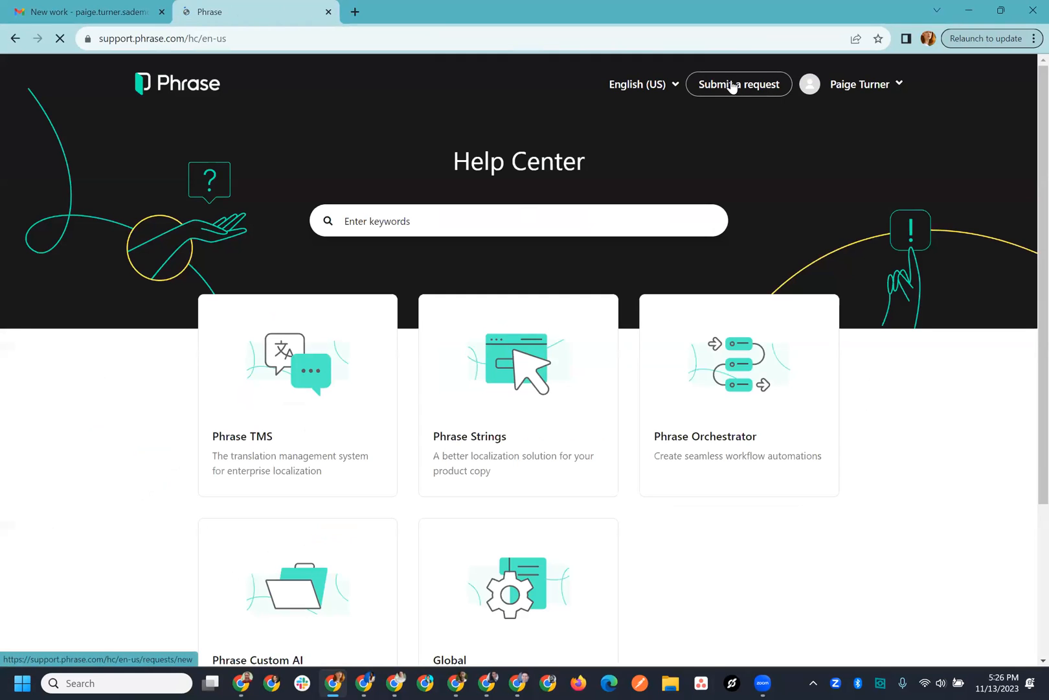
Step: Start a new support request for Phrase TMS and set its request type to Issue
{"action": "left_click", "coordinate": [732, 84]}
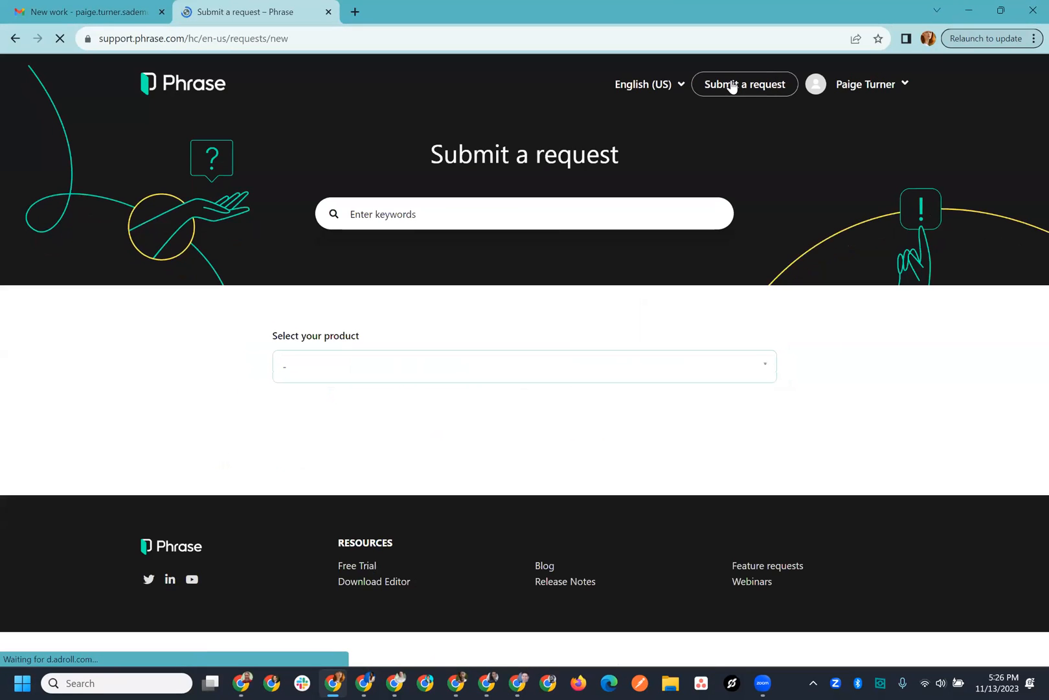
{"action": "left_click", "coordinate": [744, 371]}
{"action": "left_click", "coordinate": [602, 383]}
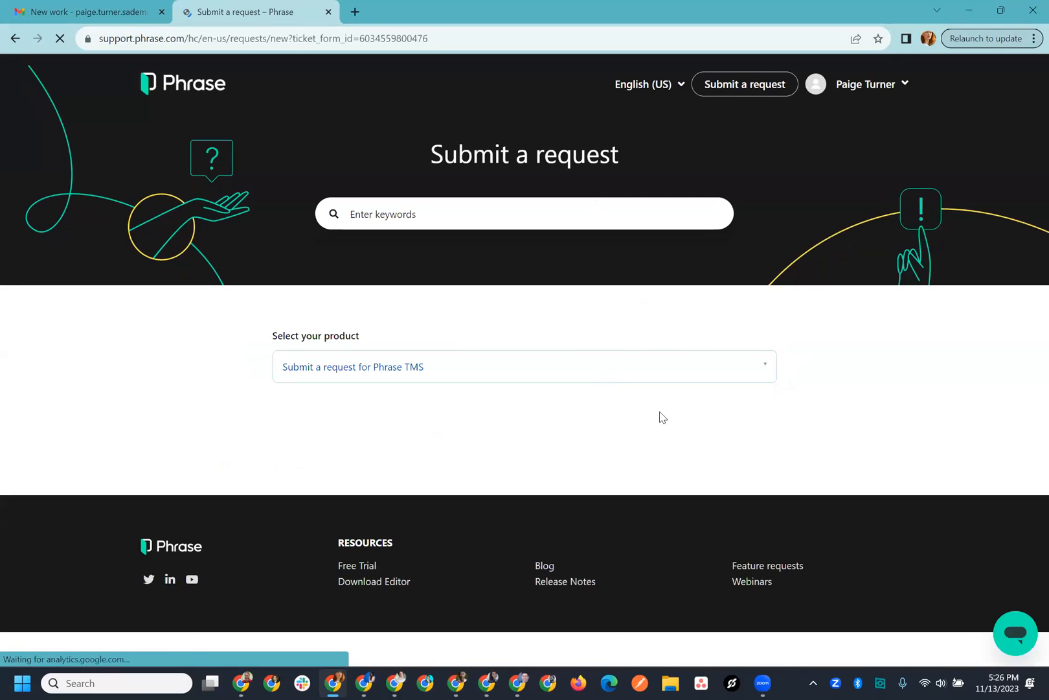
{"action": "scroll", "coordinate": [681, 423], "scroll_direction": "down", "scroll_amount": 3}
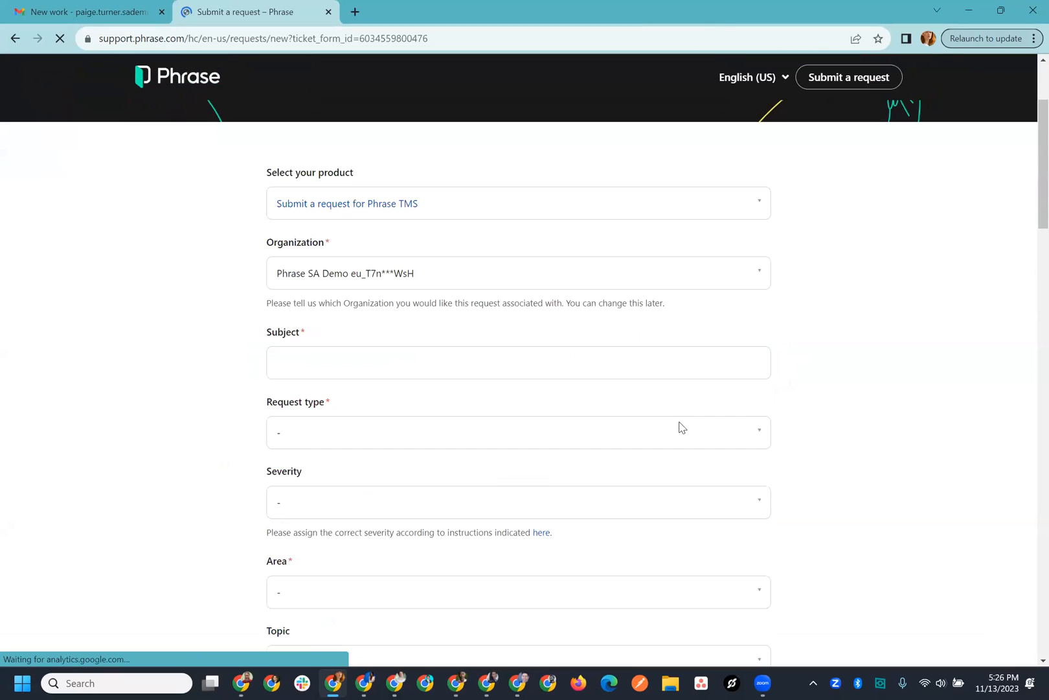
{"action": "left_click", "coordinate": [480, 446]}
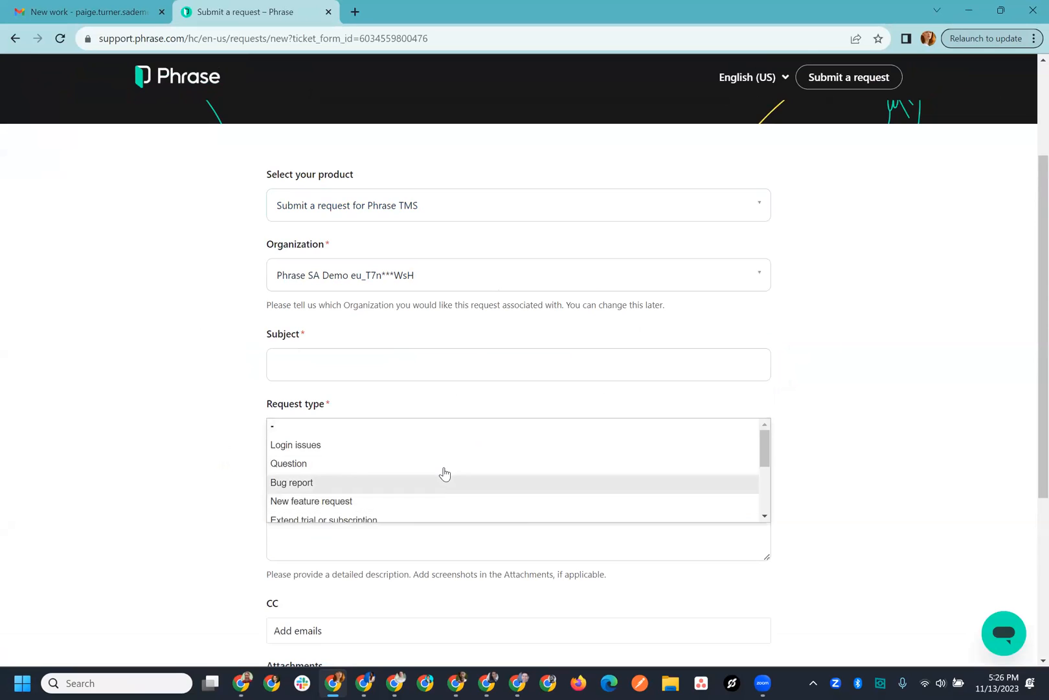
{"action": "scroll", "coordinate": [440, 486], "scroll_direction": "down", "scroll_amount": 3}
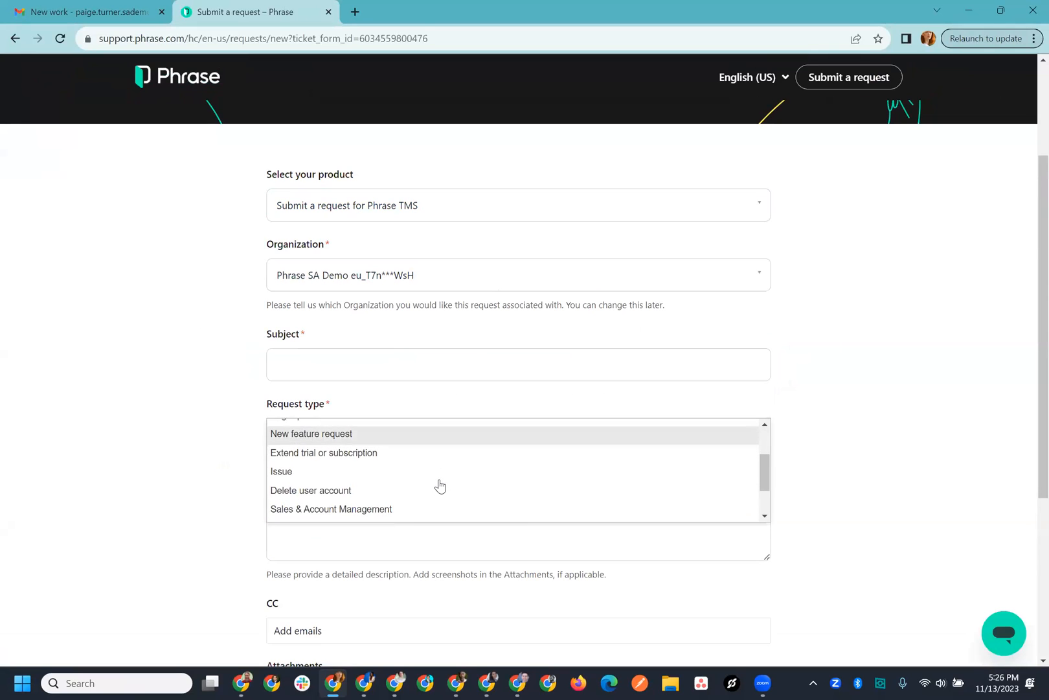
{"action": "scroll", "coordinate": [440, 486], "scroll_direction": "up", "scroll_amount": 1}
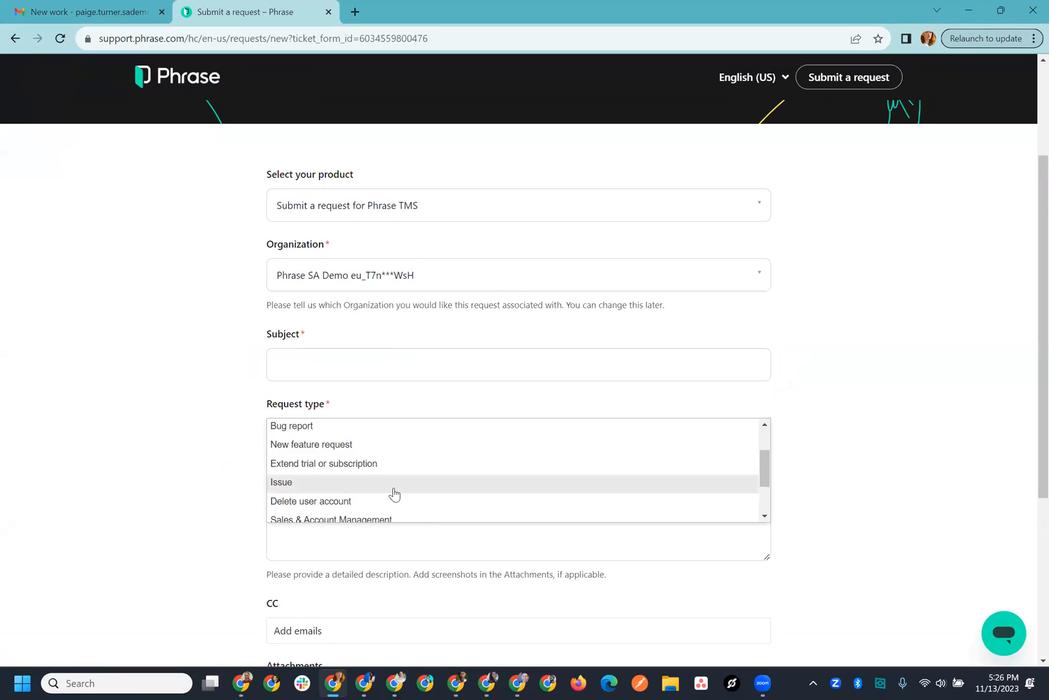
{"action": "left_click", "coordinate": [394, 494]}
Step: Look over the request form's Area, Description, CC and Attachments fields, checking where additional emails can be added
{"action": "scroll", "coordinate": [206, 466], "scroll_direction": "down", "scroll_amount": 3}
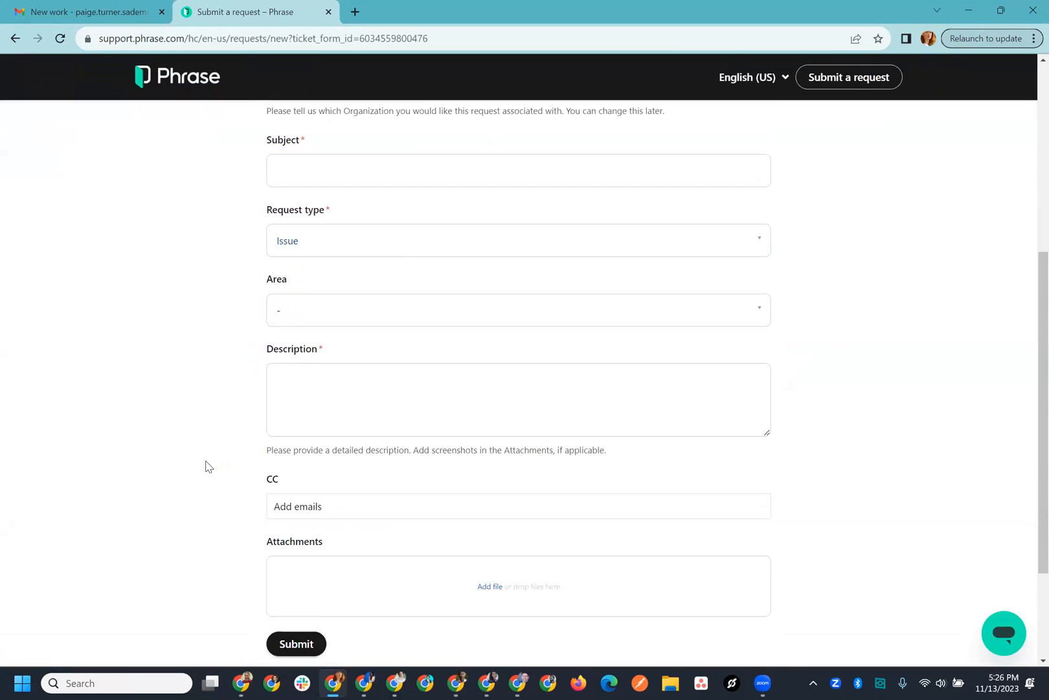
{"action": "scroll", "coordinate": [206, 467], "scroll_direction": "down", "scroll_amount": 2}
{"action": "left_click", "coordinate": [324, 376]}
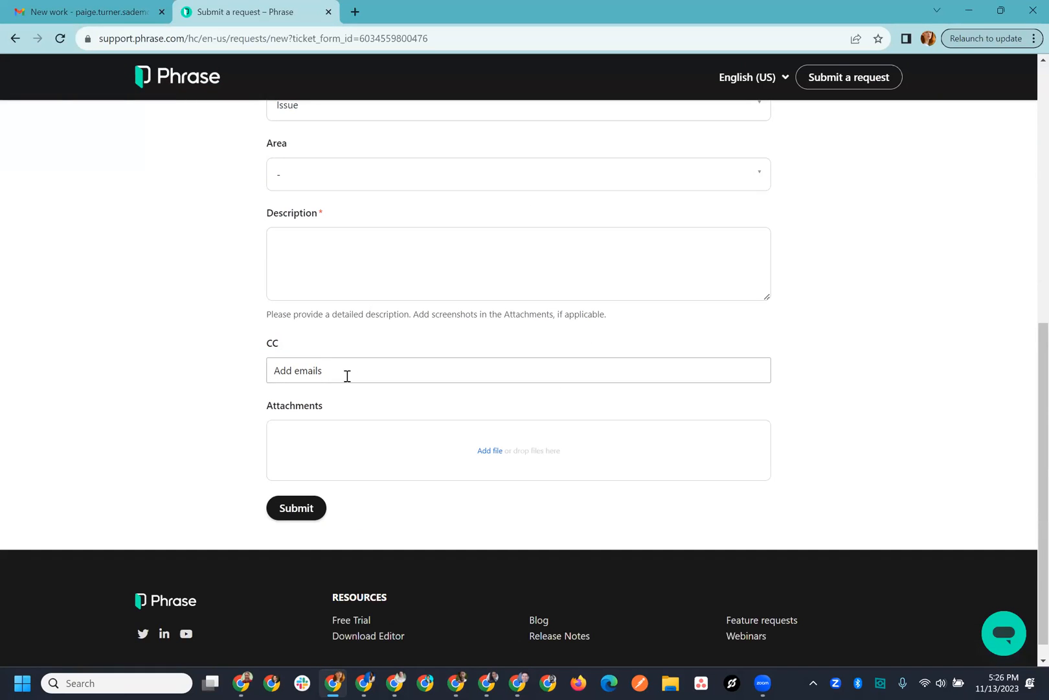
{"action": "scroll", "coordinate": [427, 370], "scroll_direction": "up", "scroll_amount": 1}
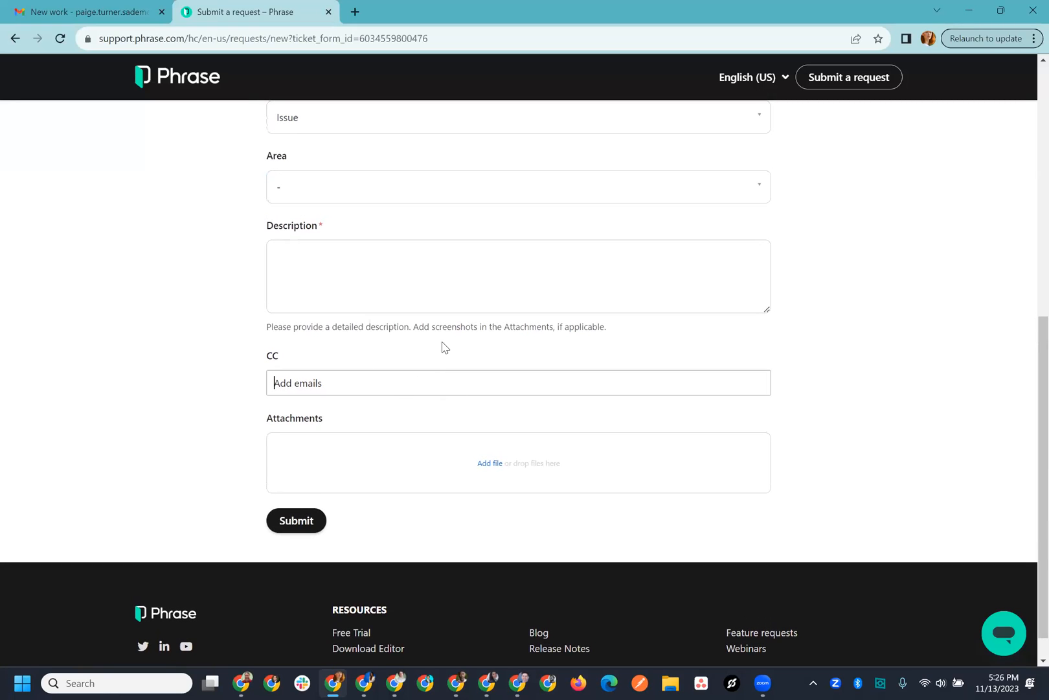
{"action": "scroll", "coordinate": [460, 337], "scroll_direction": "up", "scroll_amount": 5}
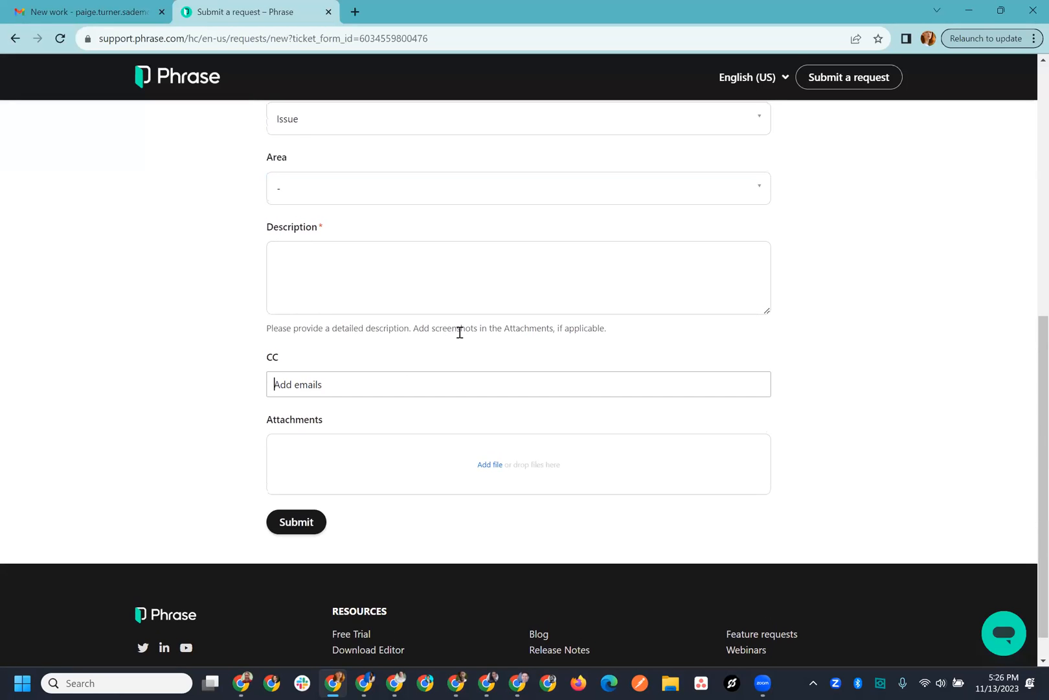
{"action": "scroll", "coordinate": [460, 337], "scroll_direction": "up", "scroll_amount": 2}
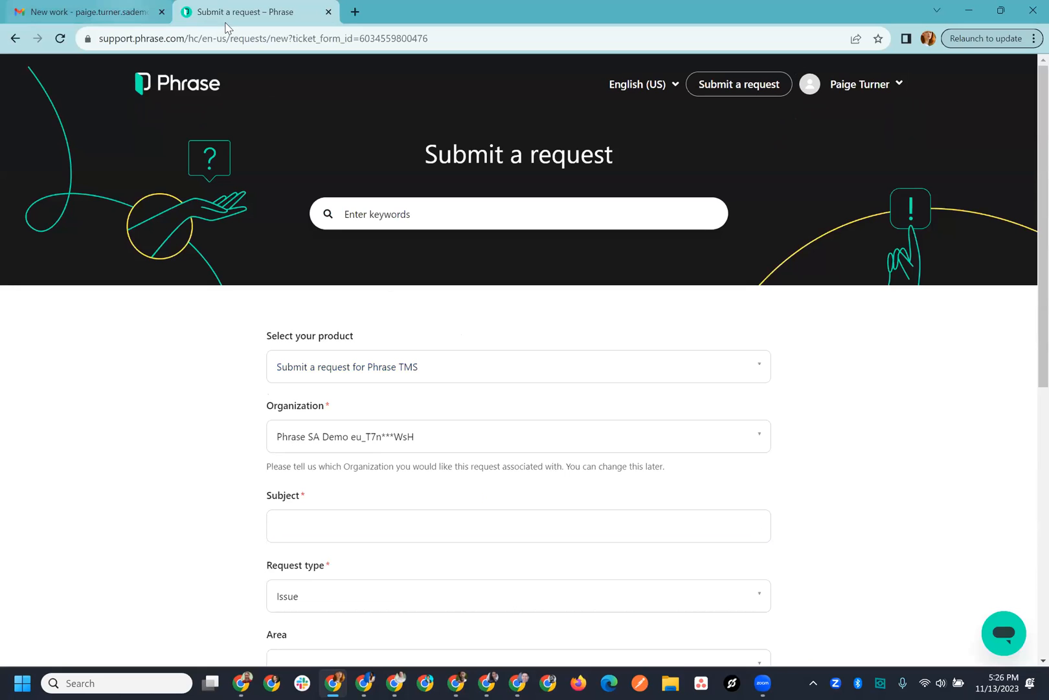
Step: Go back through the browsing history to the Phrase website's home page and open its Webinars resources
{"action": "right_click", "coordinate": [15, 44]}
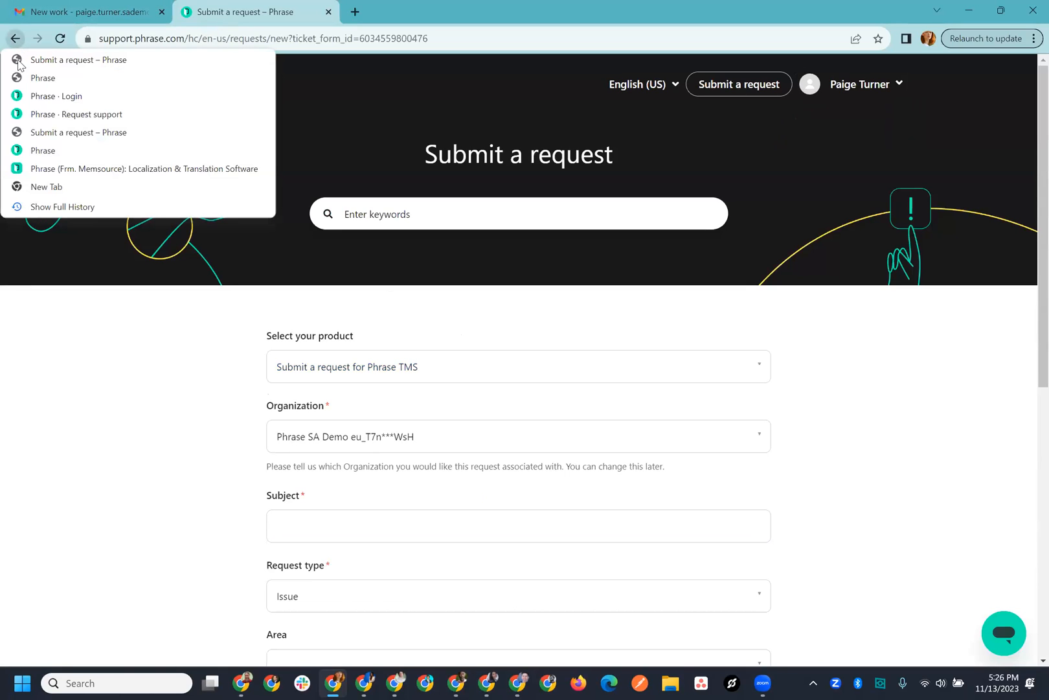
{"action": "left_click", "coordinate": [76, 150]}
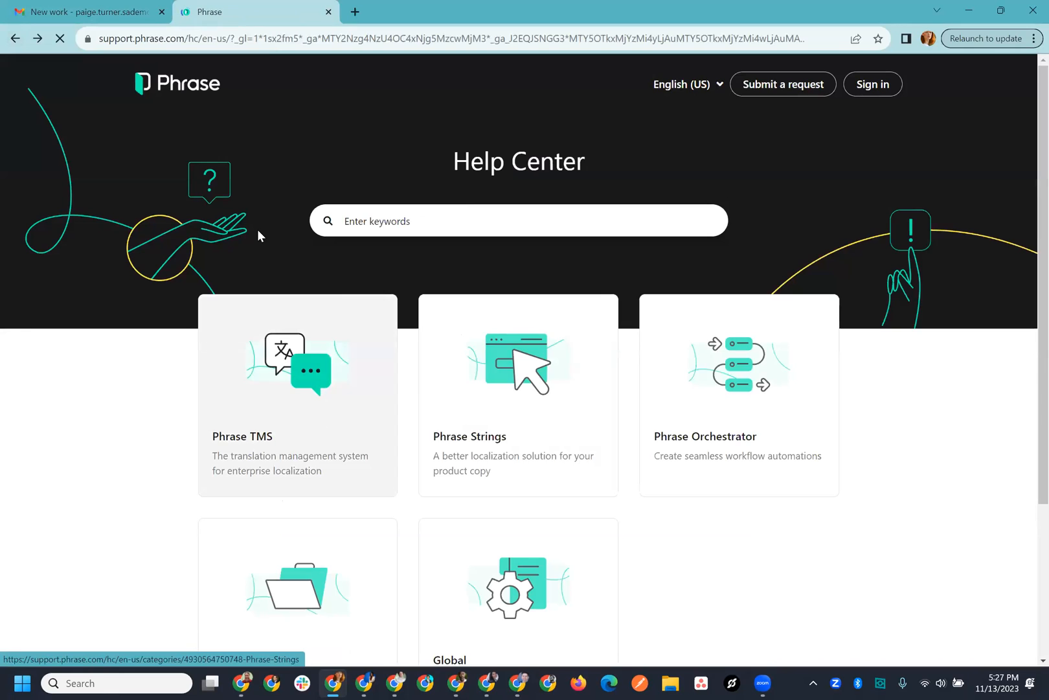
{"action": "left_click", "coordinate": [18, 35]}
{"action": "mouse_move", "coordinate": [435, 110]}
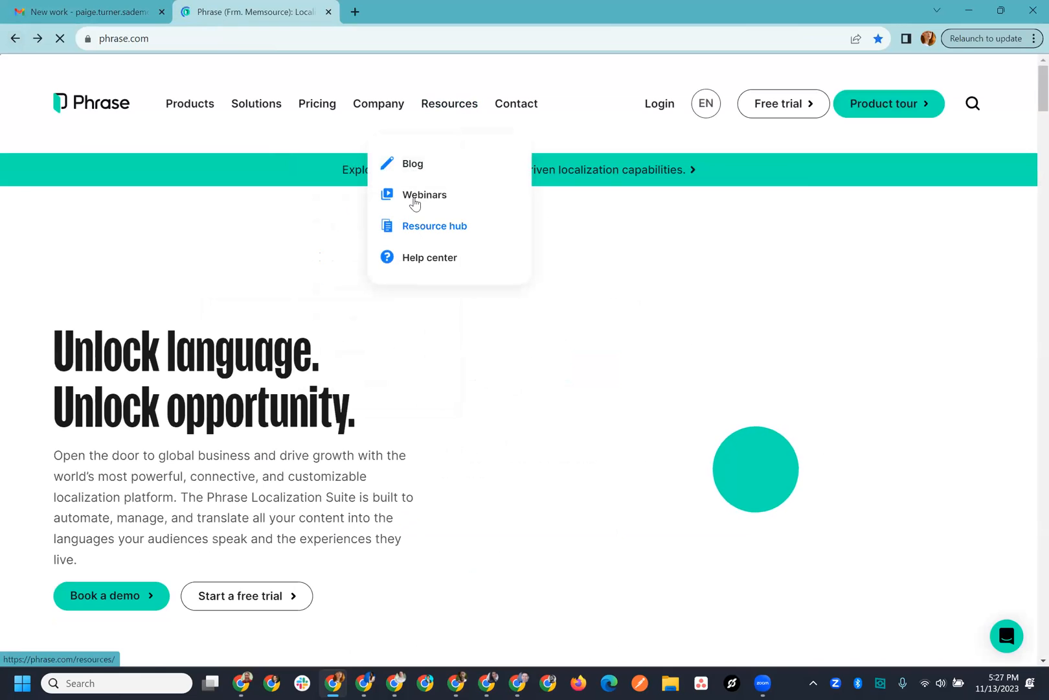
{"action": "left_click", "coordinate": [415, 202]}
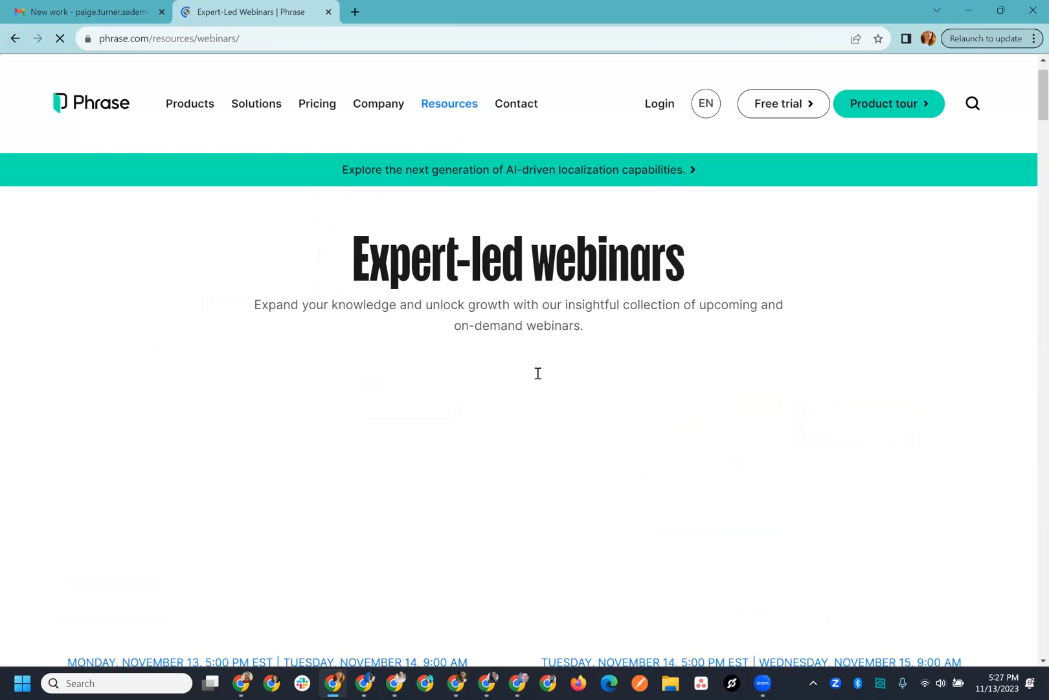
Step: Look over the upcoming expert-led webinars on Phrase TMS and Phrase Strings
{"action": "scroll", "coordinate": [537, 380], "scroll_direction": "down", "scroll_amount": 4}
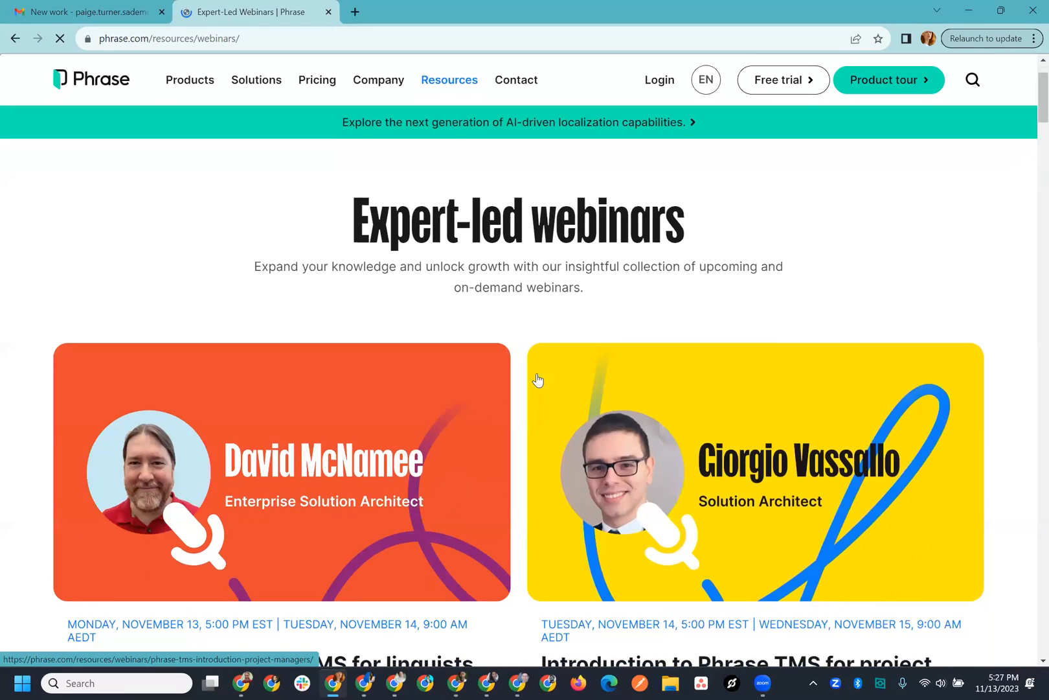
{"action": "scroll", "coordinate": [538, 380], "scroll_direction": "down", "scroll_amount": 1}
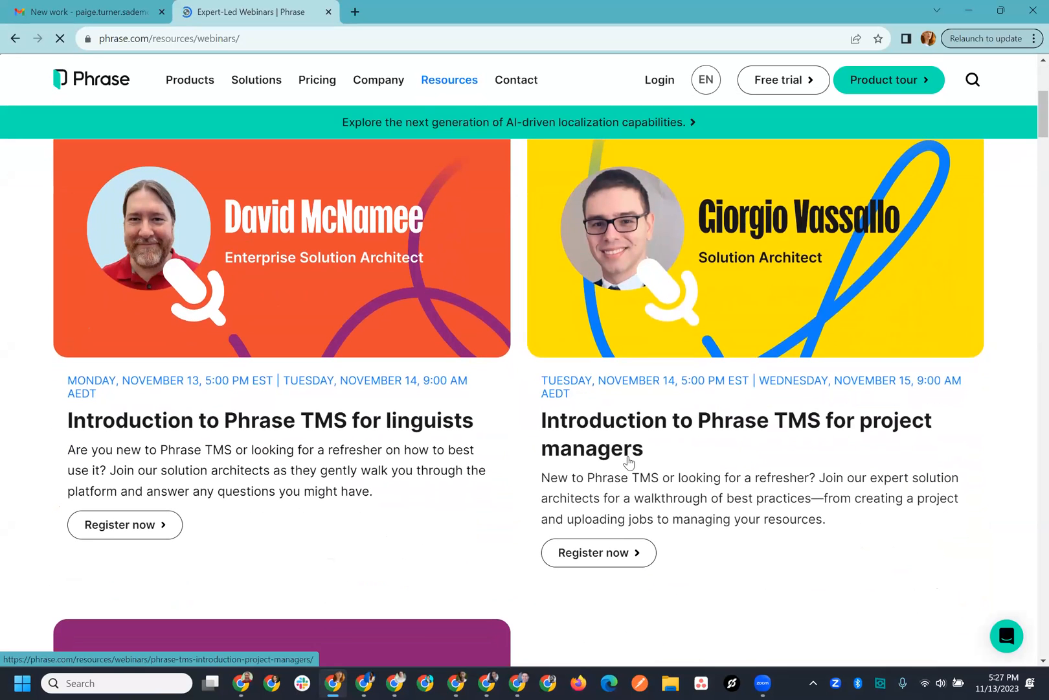
{"action": "scroll", "coordinate": [628, 461], "scroll_direction": "down", "scroll_amount": 3}
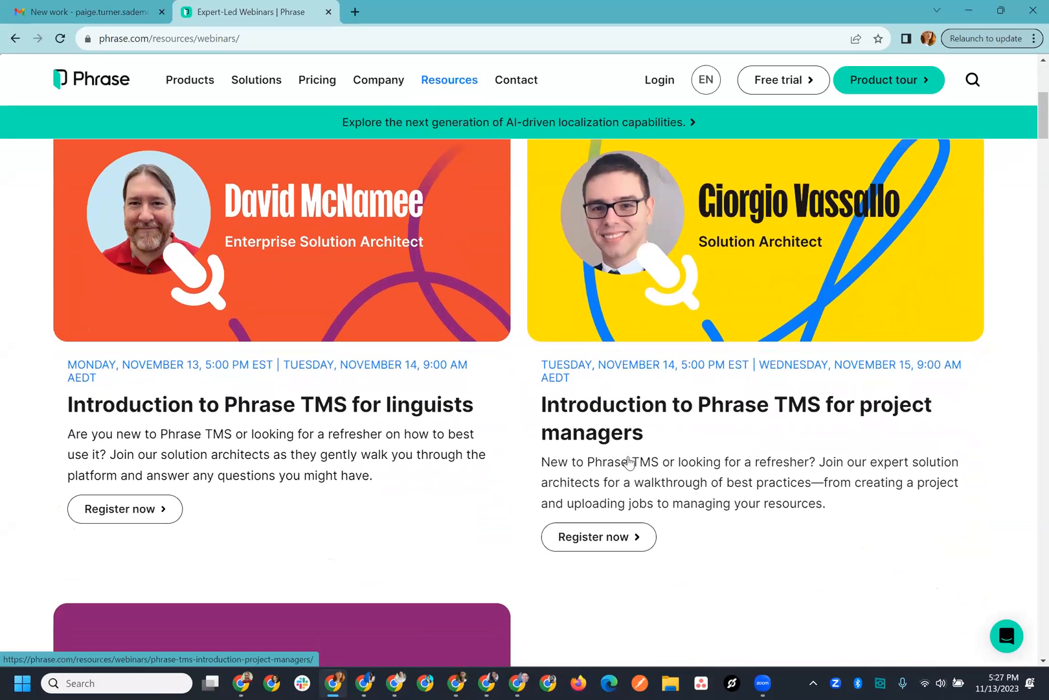
{"action": "scroll", "coordinate": [628, 461], "scroll_direction": "down", "scroll_amount": 3}
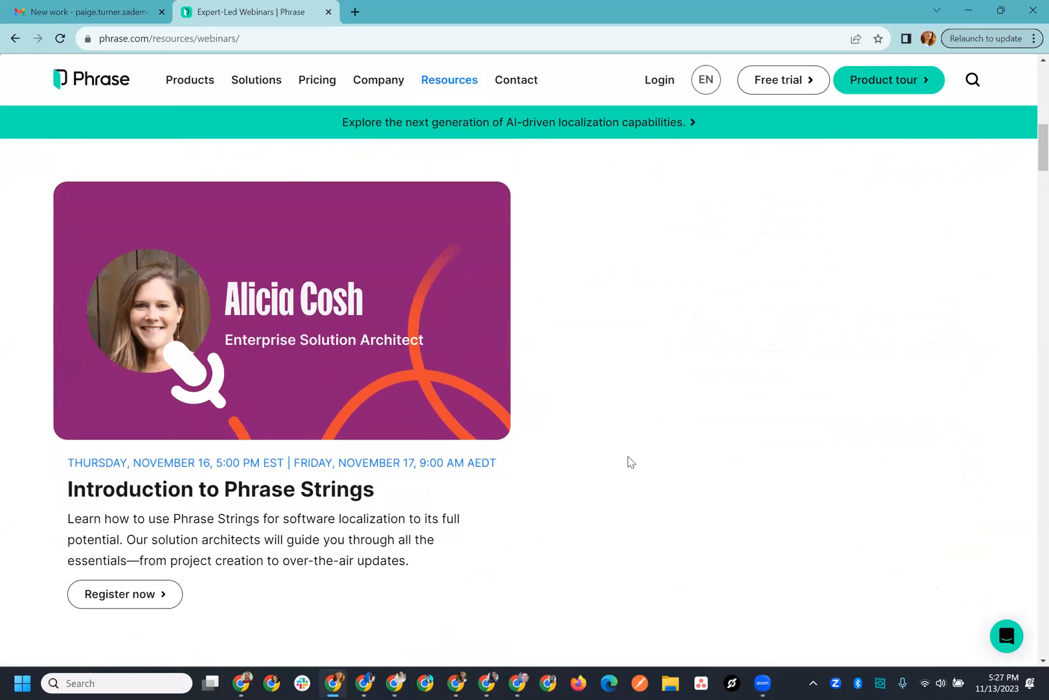
{"action": "scroll", "coordinate": [577, 395], "scroll_direction": "up", "scroll_amount": 10}
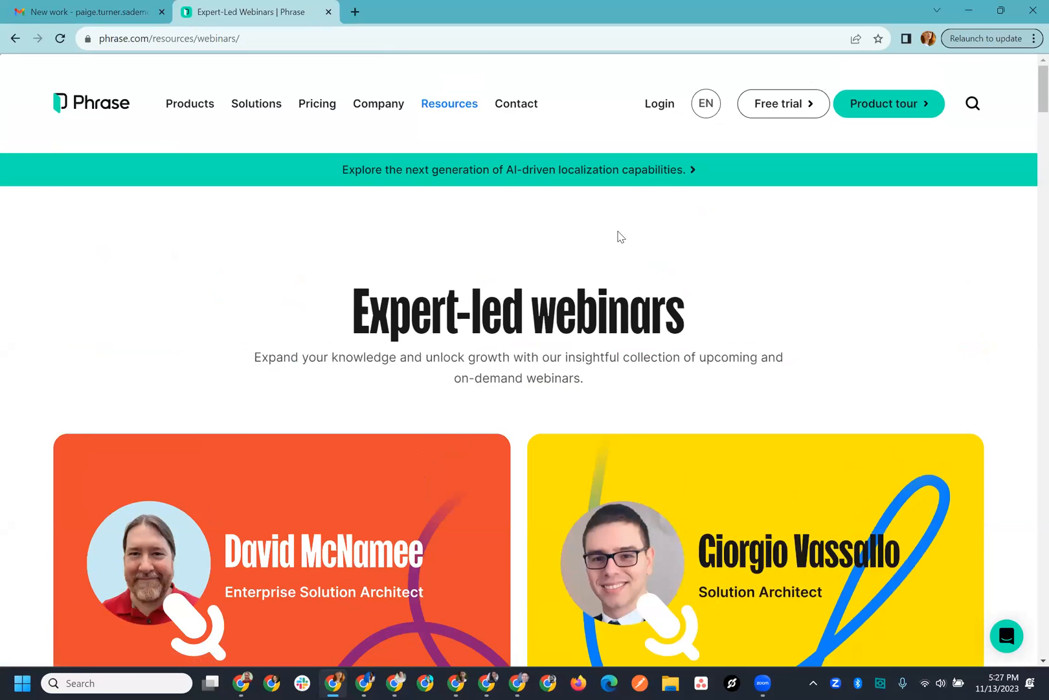
{"action": "scroll", "coordinate": [453, 614], "scroll_direction": "down", "scroll_amount": 2}
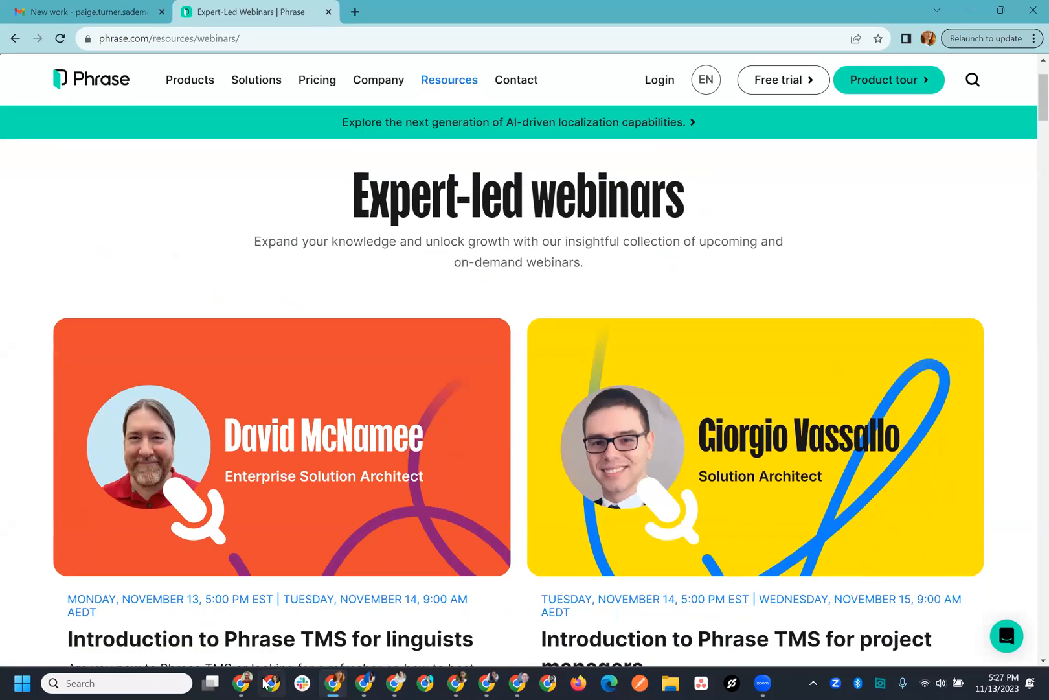
Step: Switch to the browser window with the Software Strings project and go to the list of all projects
{"action": "mouse_move", "coordinate": [242, 683]}
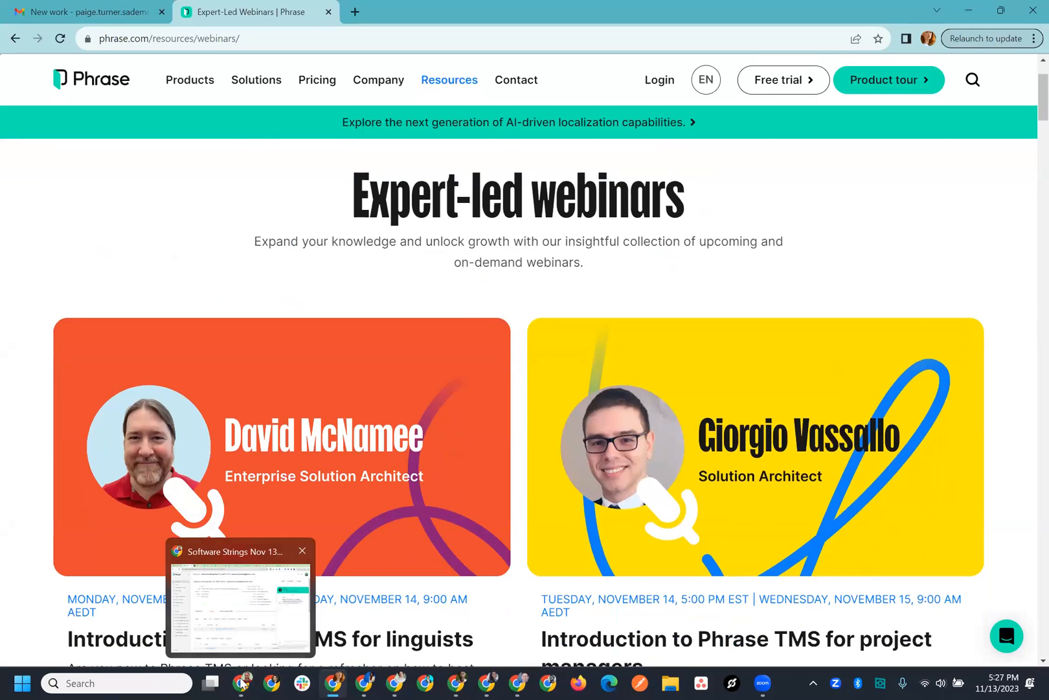
{"action": "left_click", "coordinate": [241, 682]}
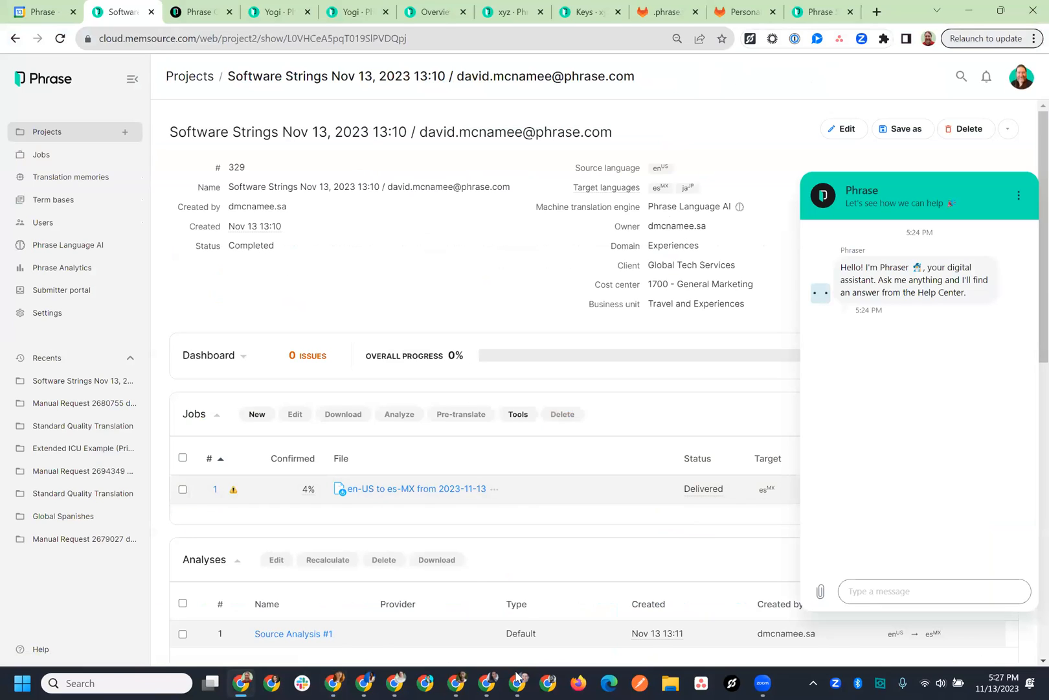
{"action": "mouse_move", "coordinate": [457, 682]}
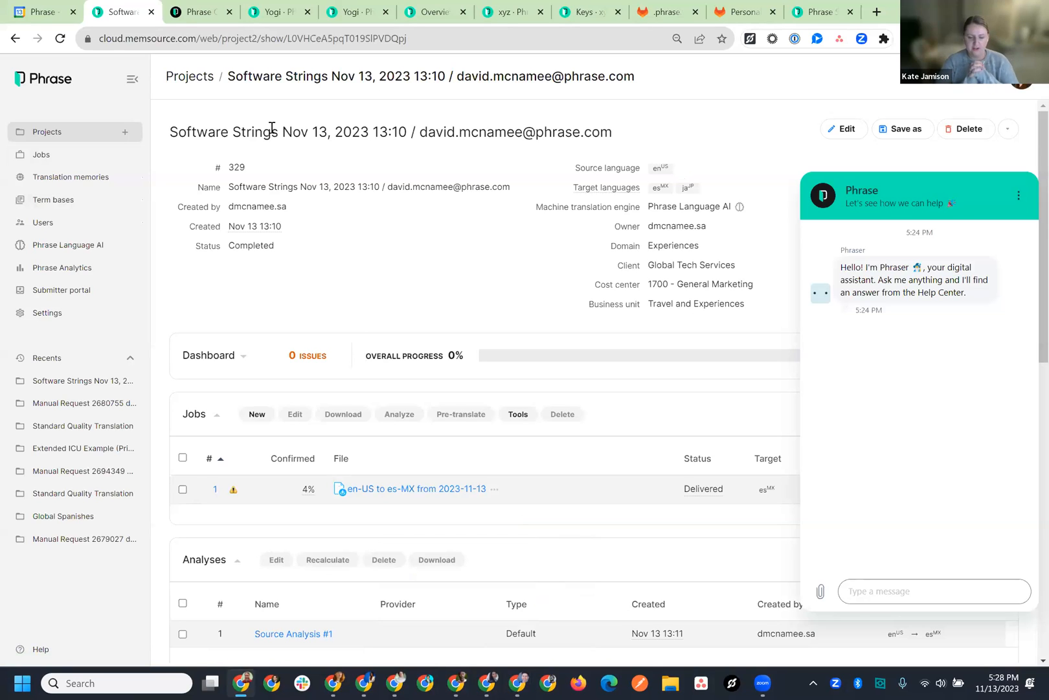
{"action": "left_click", "coordinate": [72, 139]}
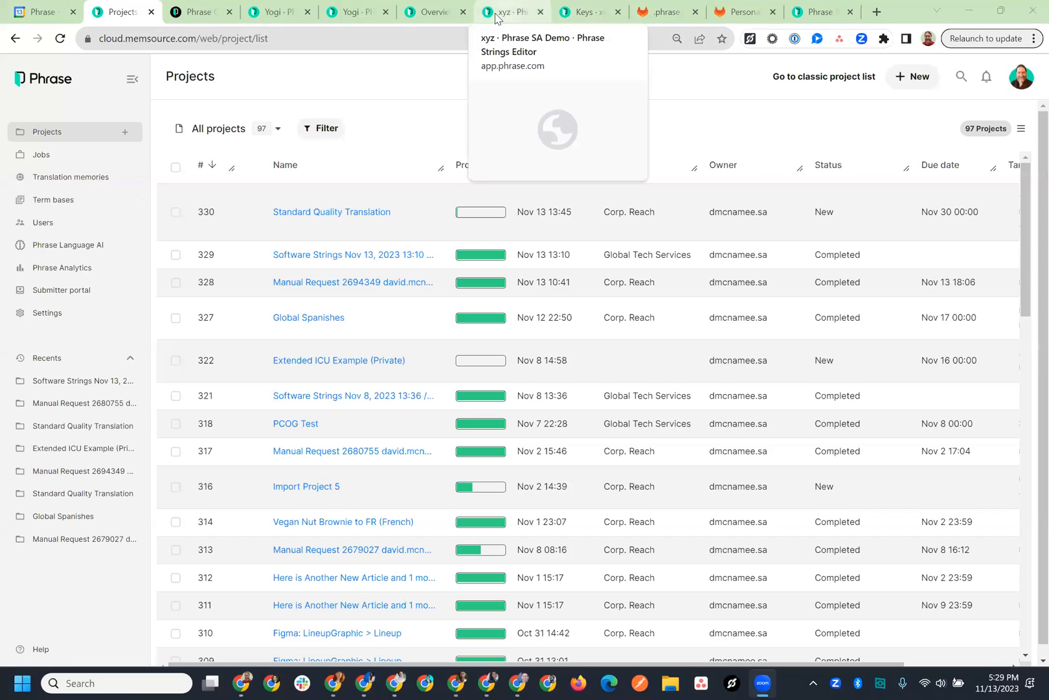
Step: Check the first Yogi browser tab, return to the projects list and open project 330, Standard Quality Translation
{"action": "left_click", "coordinate": [278, 13]}
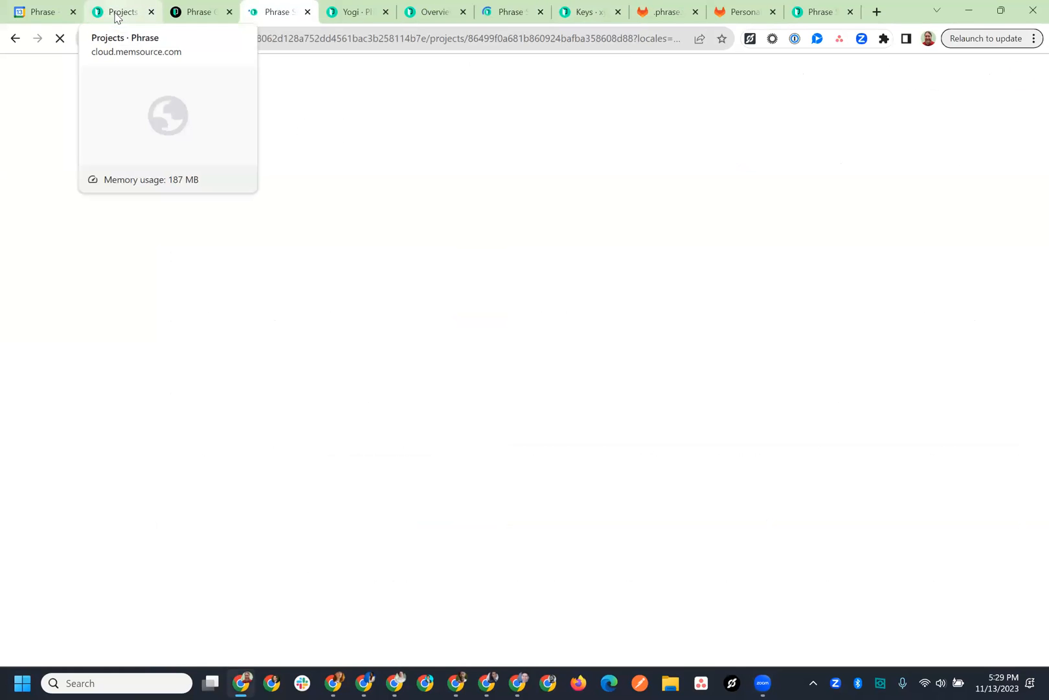
{"action": "left_click", "coordinate": [117, 14]}
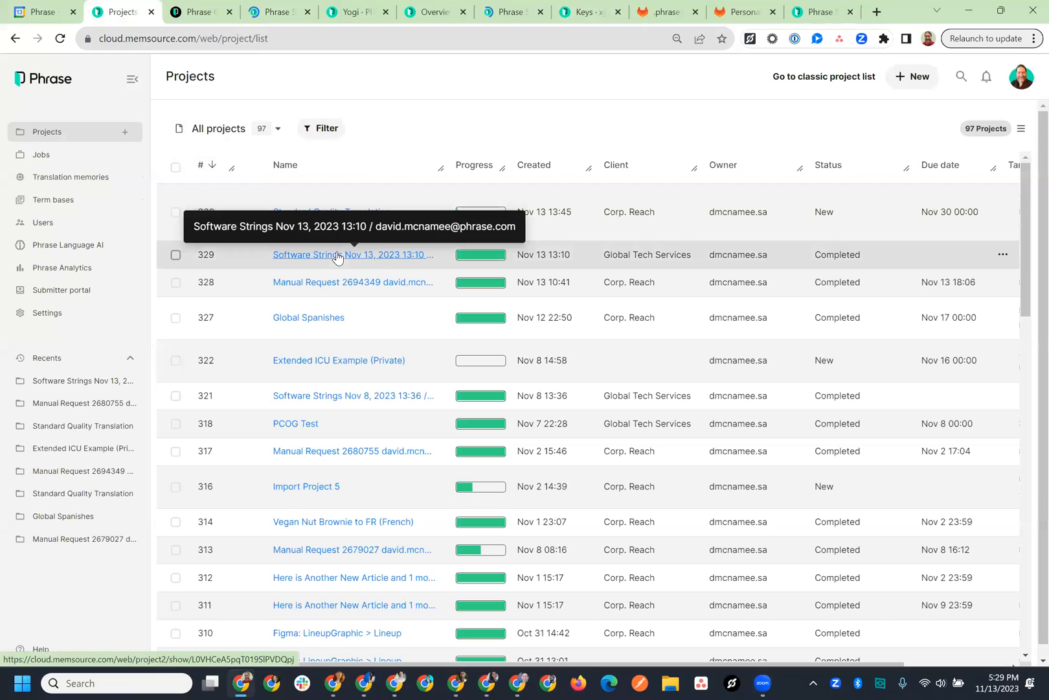
{"action": "left_click", "coordinate": [354, 214]}
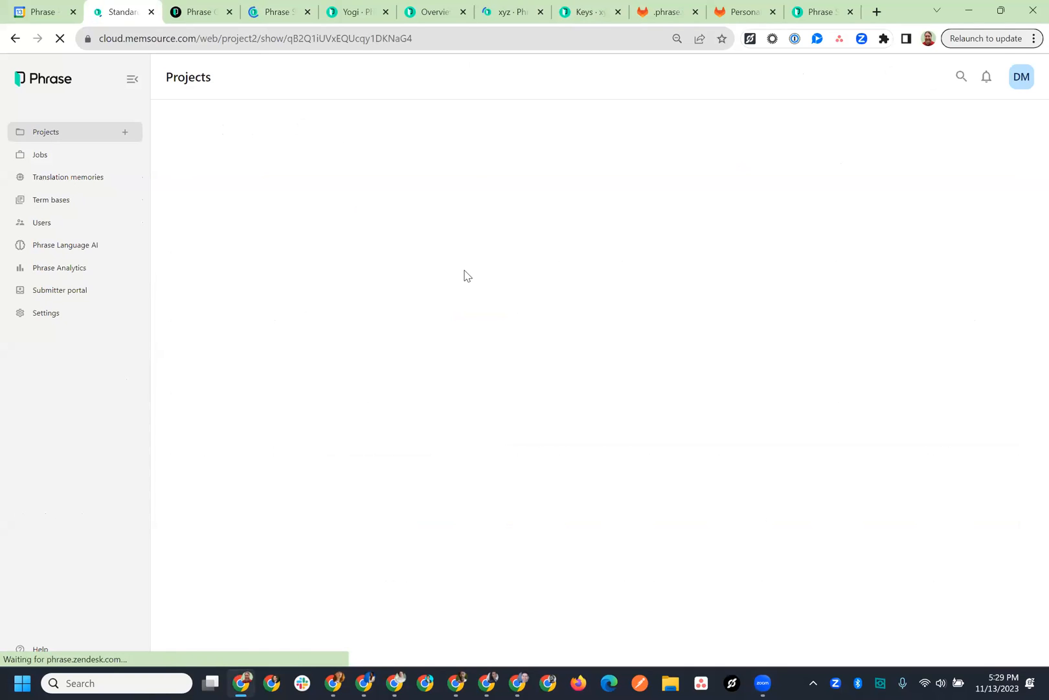
Step: Find job 22, the es-MX version of Introducing Phrase.pptx, in the project's jobs and open it in the editor
{"action": "scroll", "coordinate": [498, 341], "scroll_direction": "down", "scroll_amount": 5}
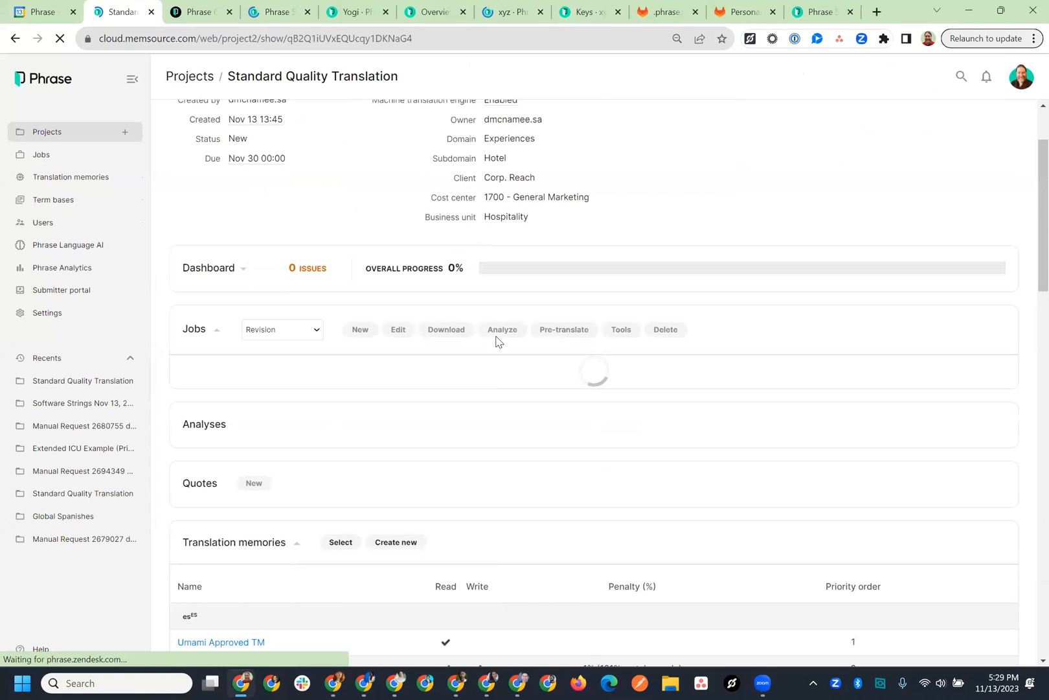
{"action": "scroll", "coordinate": [498, 342], "scroll_direction": "up", "scroll_amount": 1}
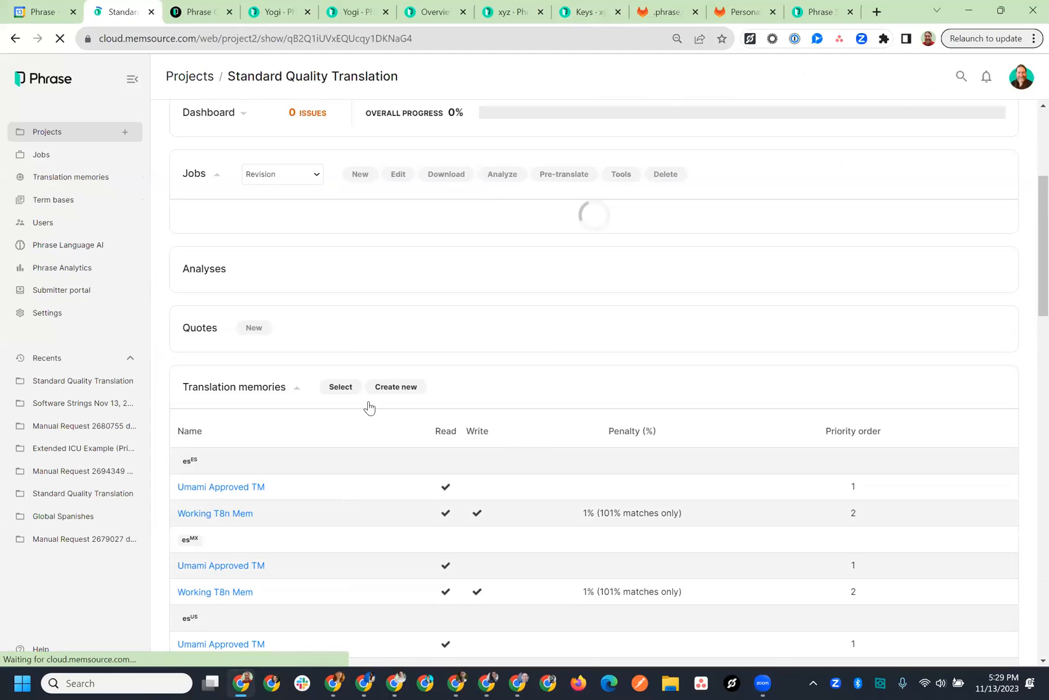
{"action": "scroll", "coordinate": [298, 363], "scroll_direction": "down", "scroll_amount": 2}
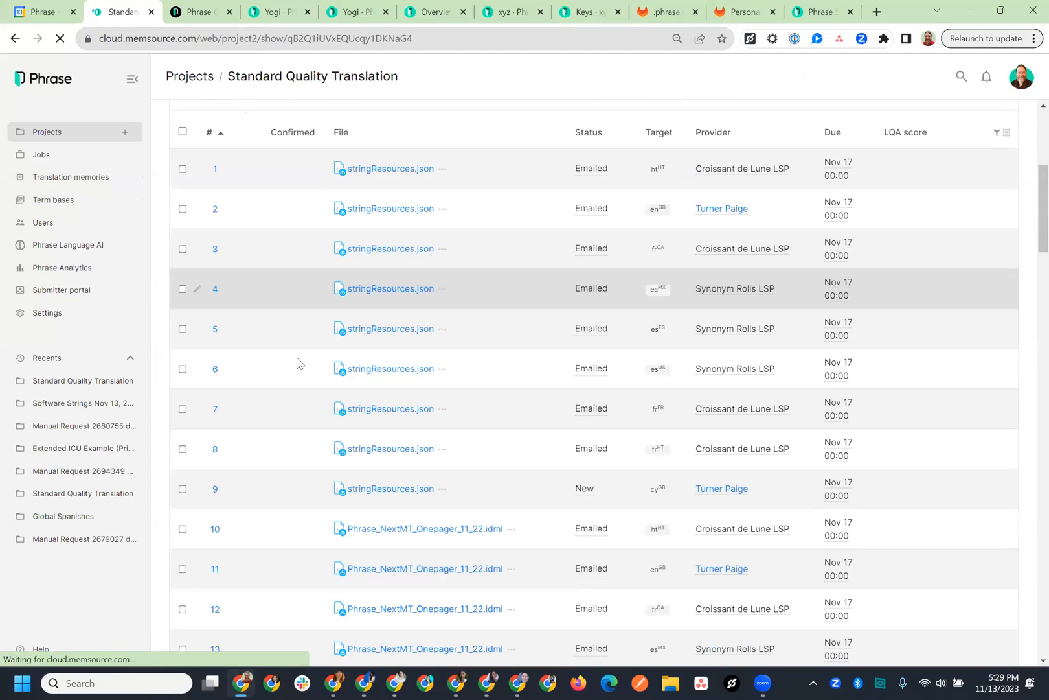
{"action": "scroll", "coordinate": [298, 362], "scroll_direction": "down", "scroll_amount": 4}
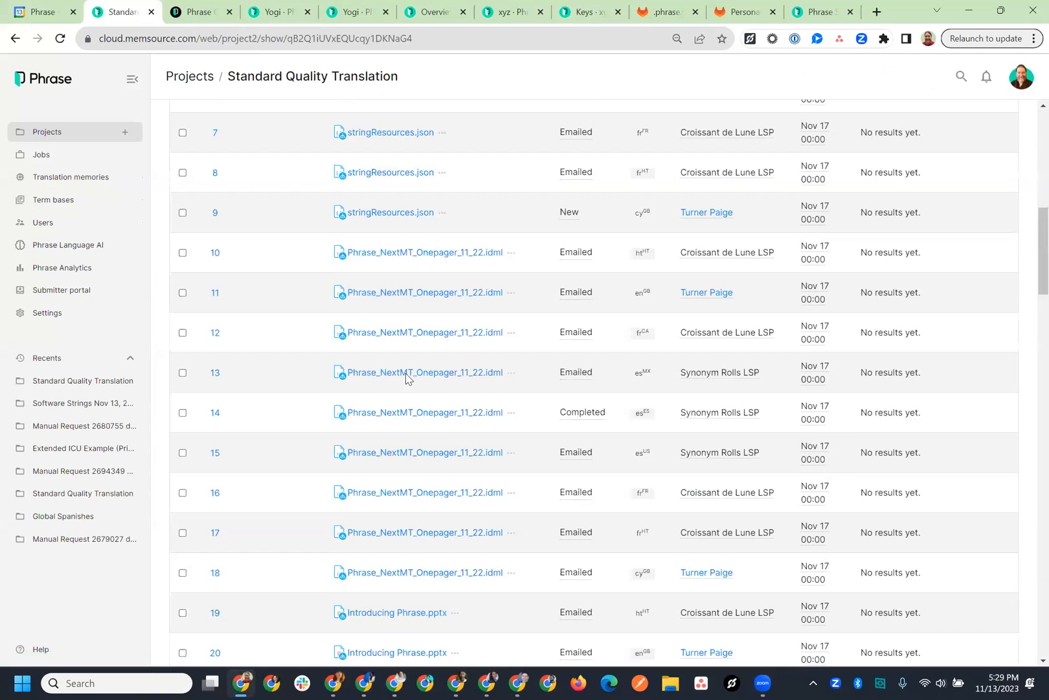
{"action": "scroll", "coordinate": [405, 376], "scroll_direction": "down", "scroll_amount": 6}
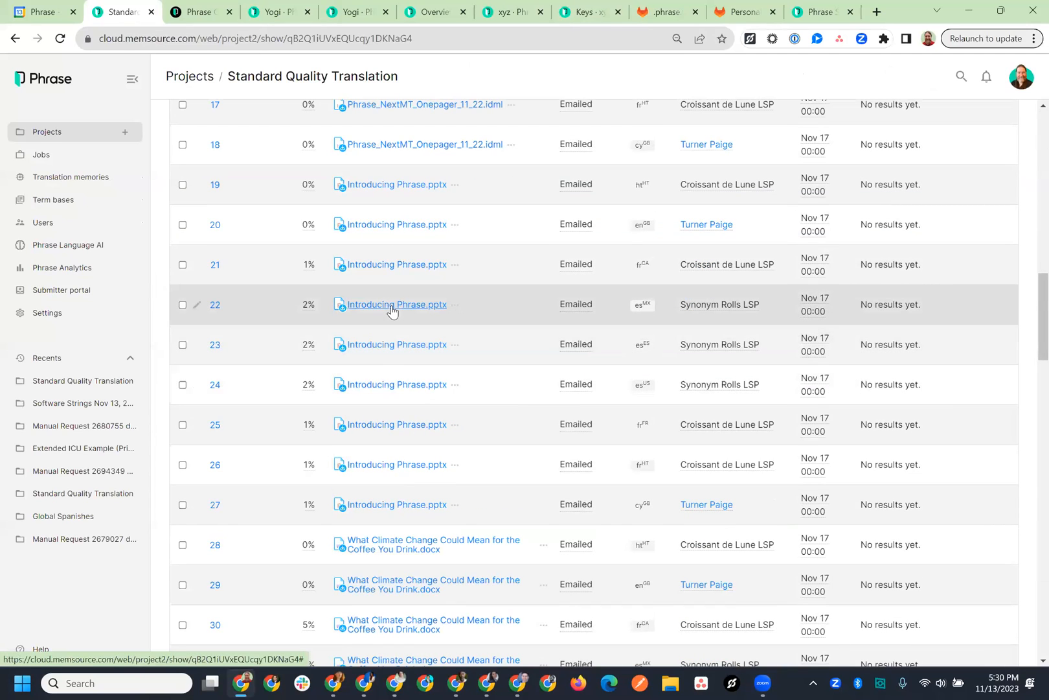
{"action": "left_click", "coordinate": [393, 311]}
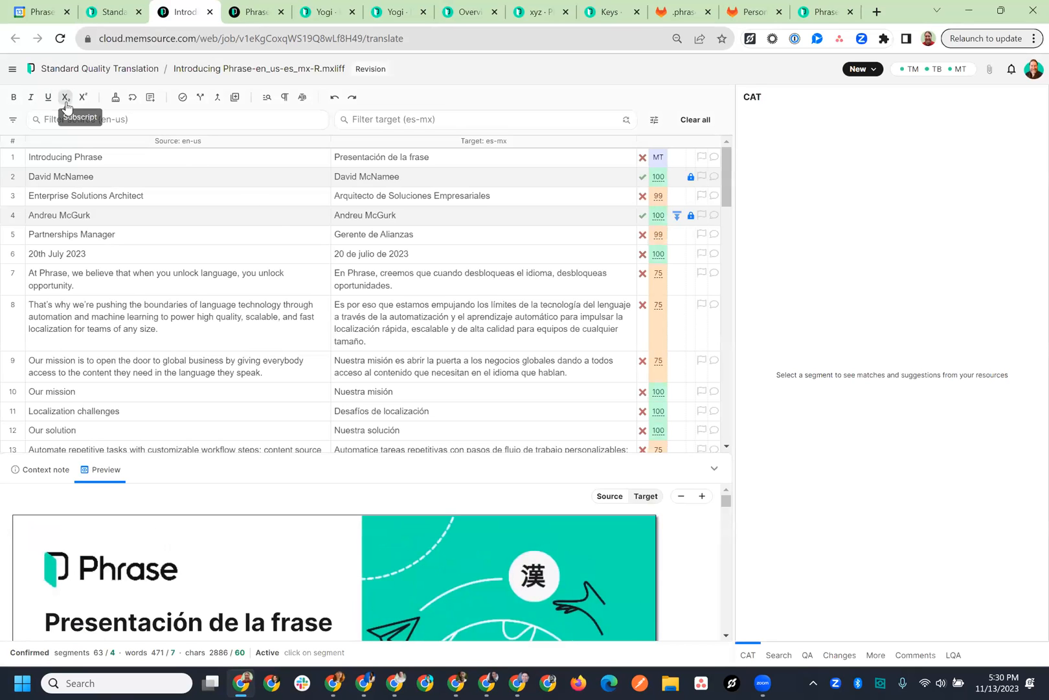
Step: Show the document's source and target download options and the bilingual formats available for export
{"action": "left_click", "coordinate": [10, 73]}
{"action": "mouse_move", "coordinate": [35, 95]}
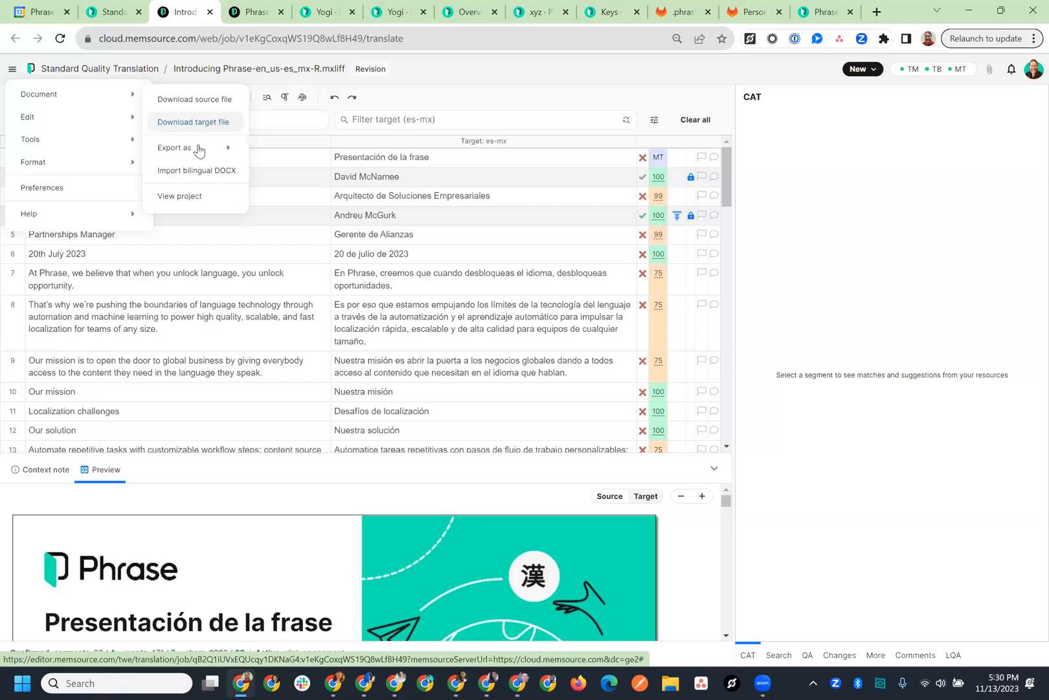
{"action": "mouse_move", "coordinate": [206, 154]}
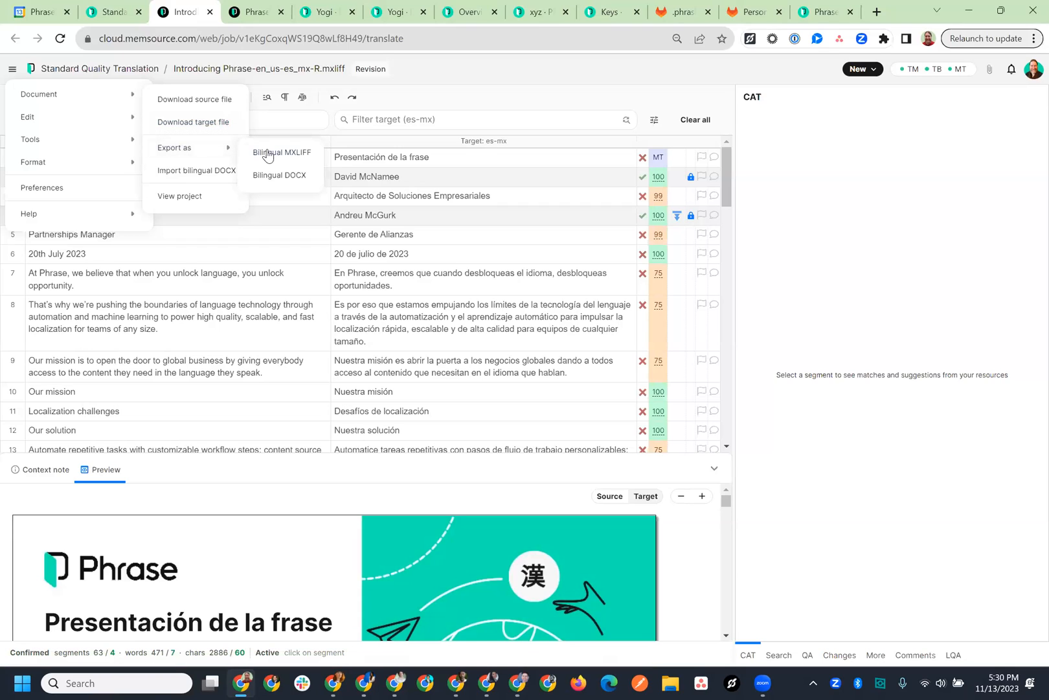
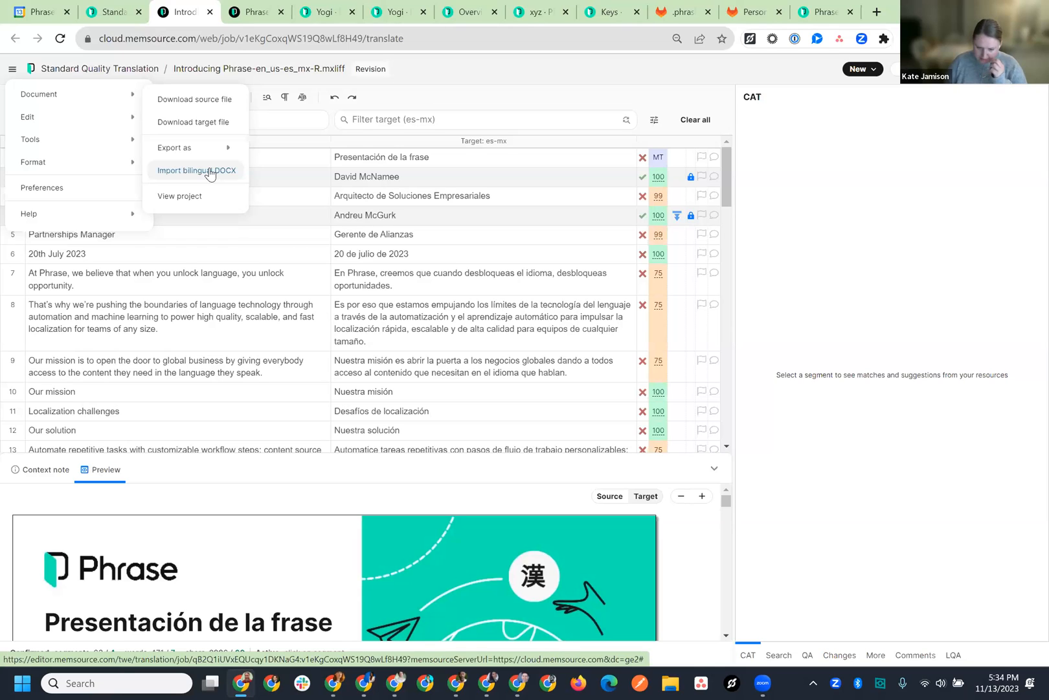
Step: Select segments 8, 7, 1 and 3 in turn to inspect their CAT matches and term suggestions
{"action": "left_click", "coordinate": [604, 300]}
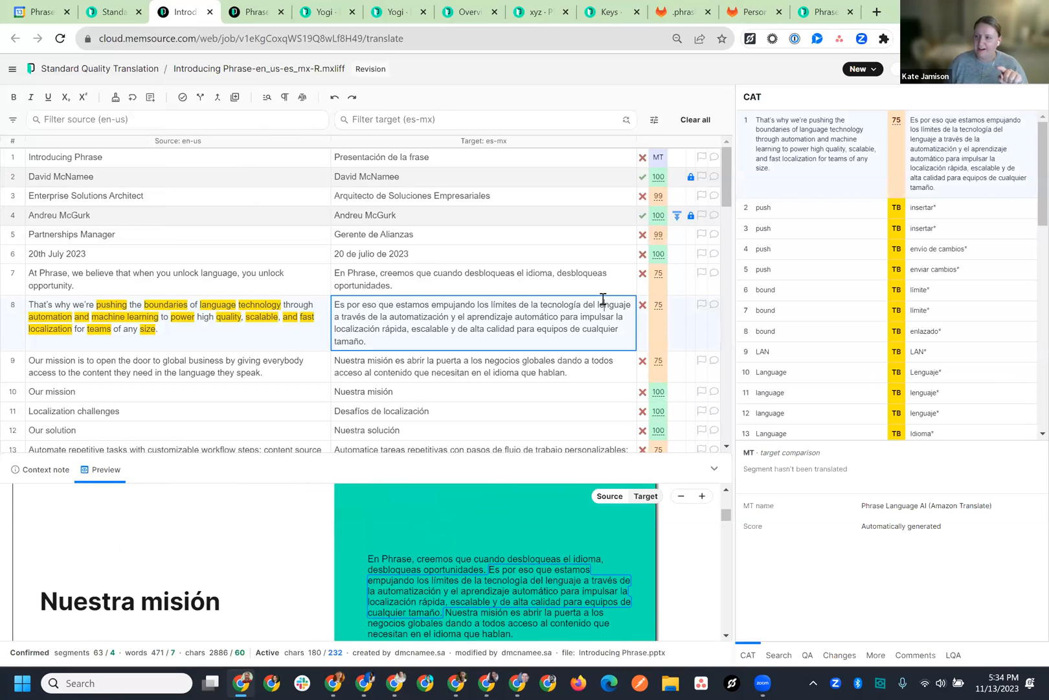
{"action": "left_click", "coordinate": [568, 277]}
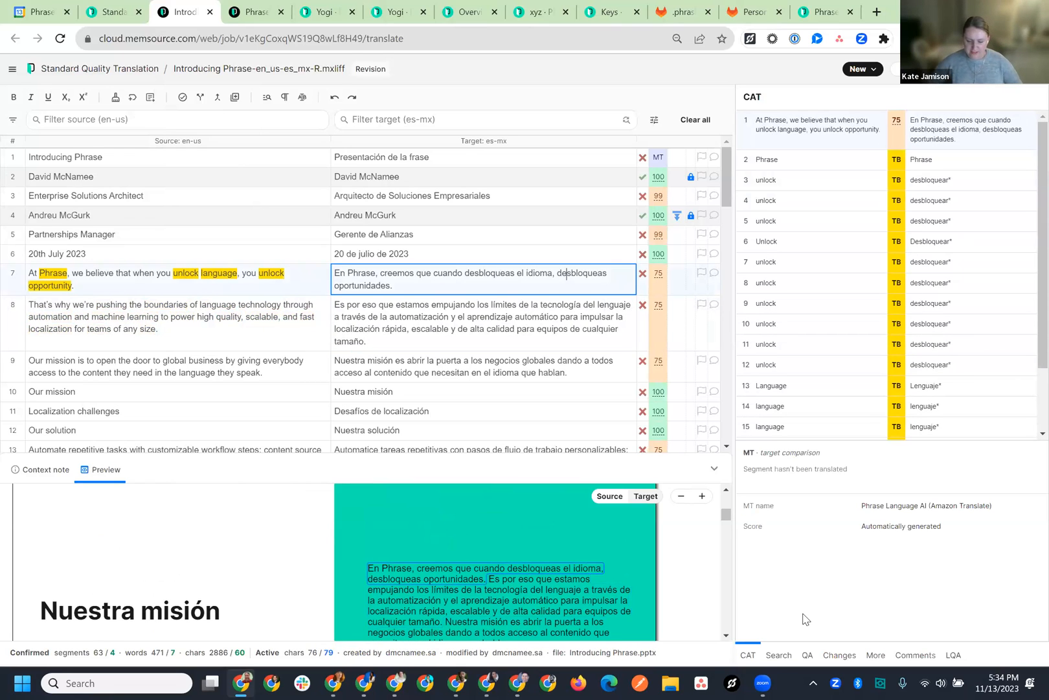
{"action": "left_click", "coordinate": [314, 158]}
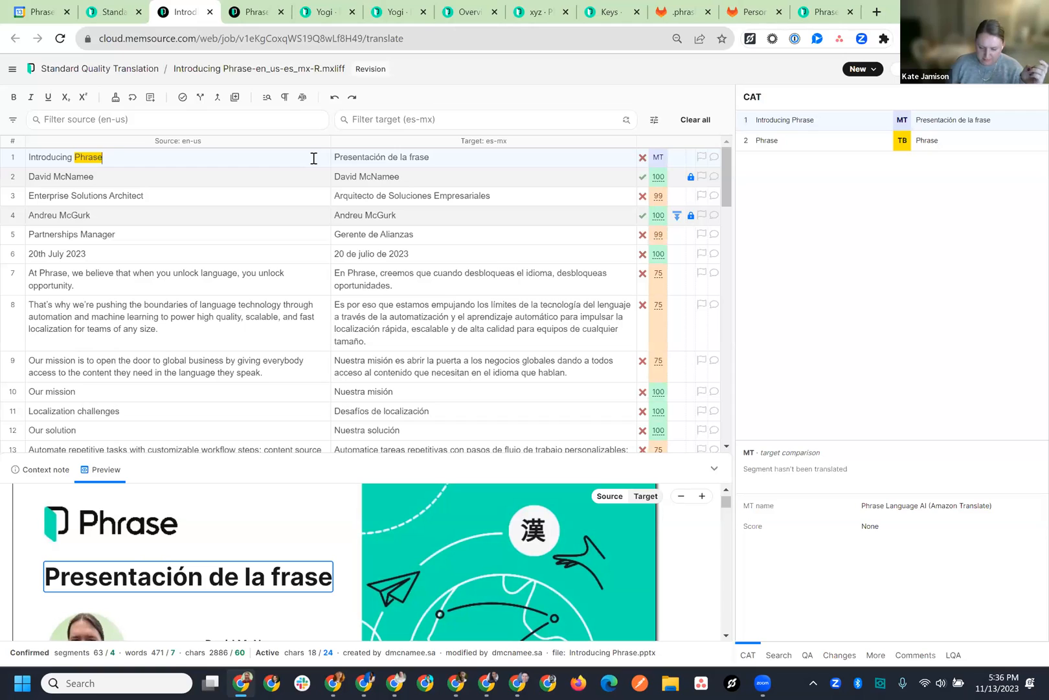
{"action": "left_click", "coordinate": [425, 191]}
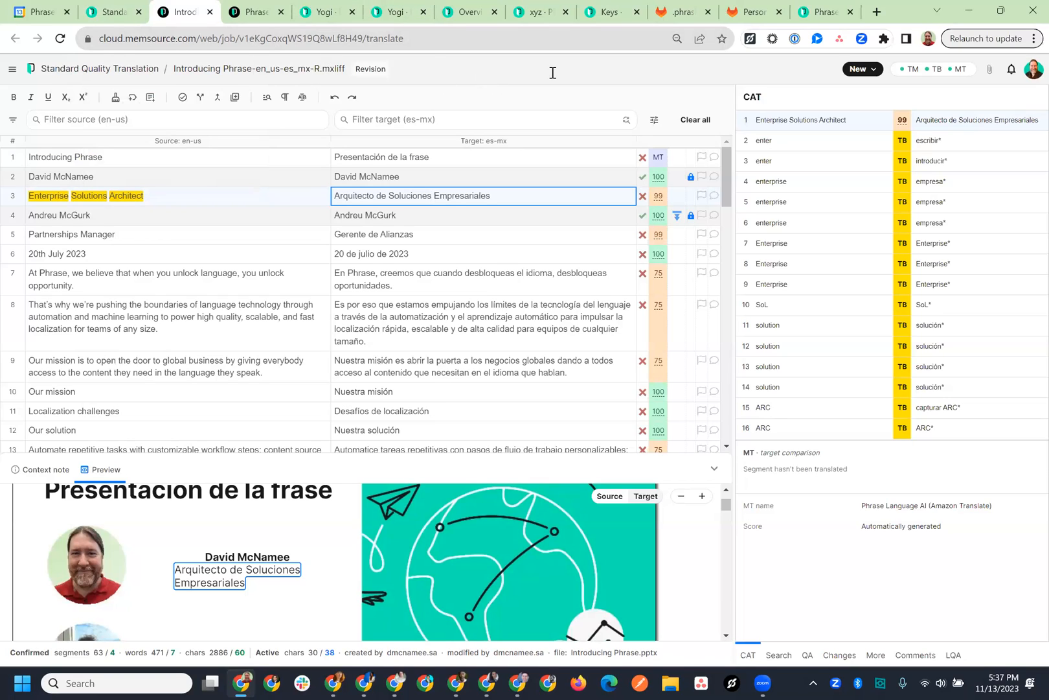
Step: Return to the Standard Quality Translation project and open its workflow settings for editing
{"action": "left_click", "coordinate": [113, 12]}
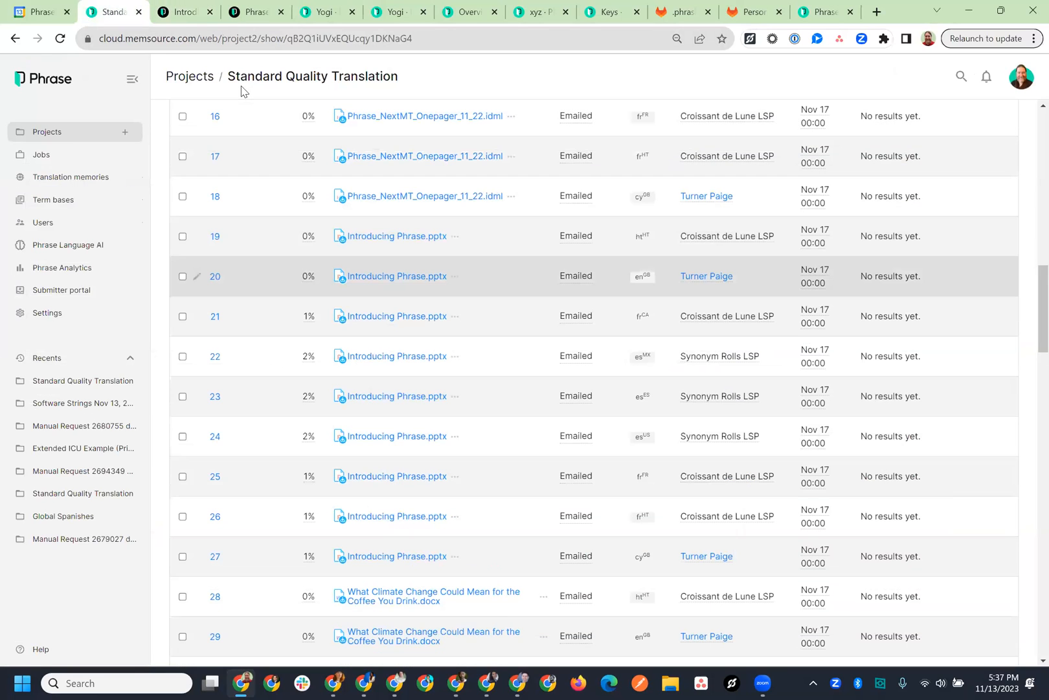
{"action": "scroll", "coordinate": [451, 234], "scroll_direction": "up", "scroll_amount": 9}
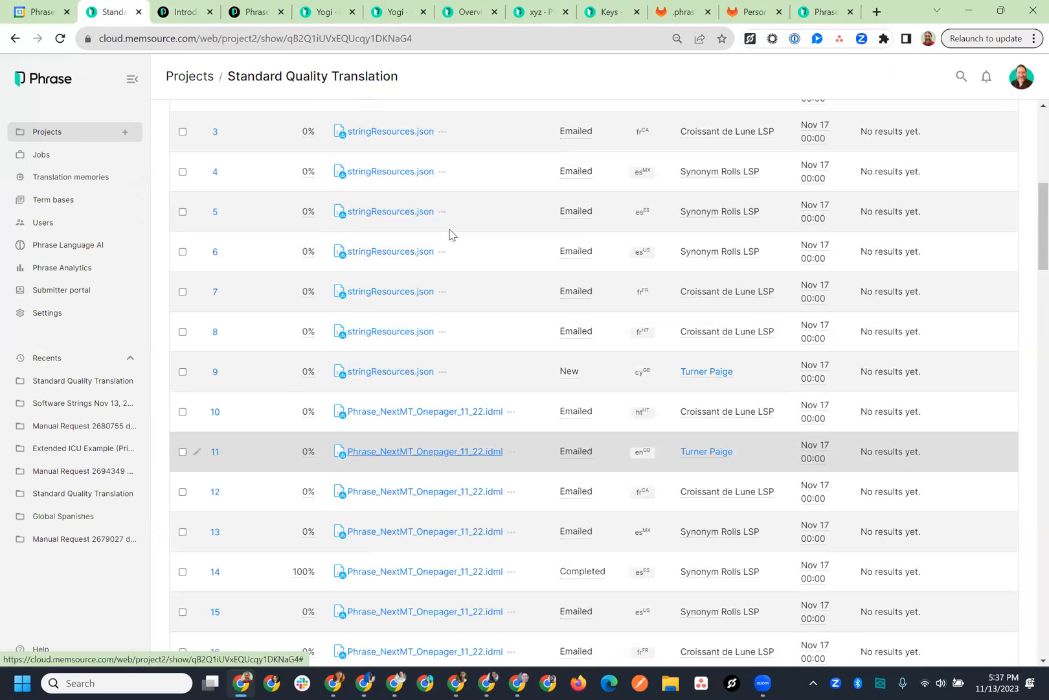
{"action": "scroll", "coordinate": [452, 234], "scroll_direction": "up", "scroll_amount": 6}
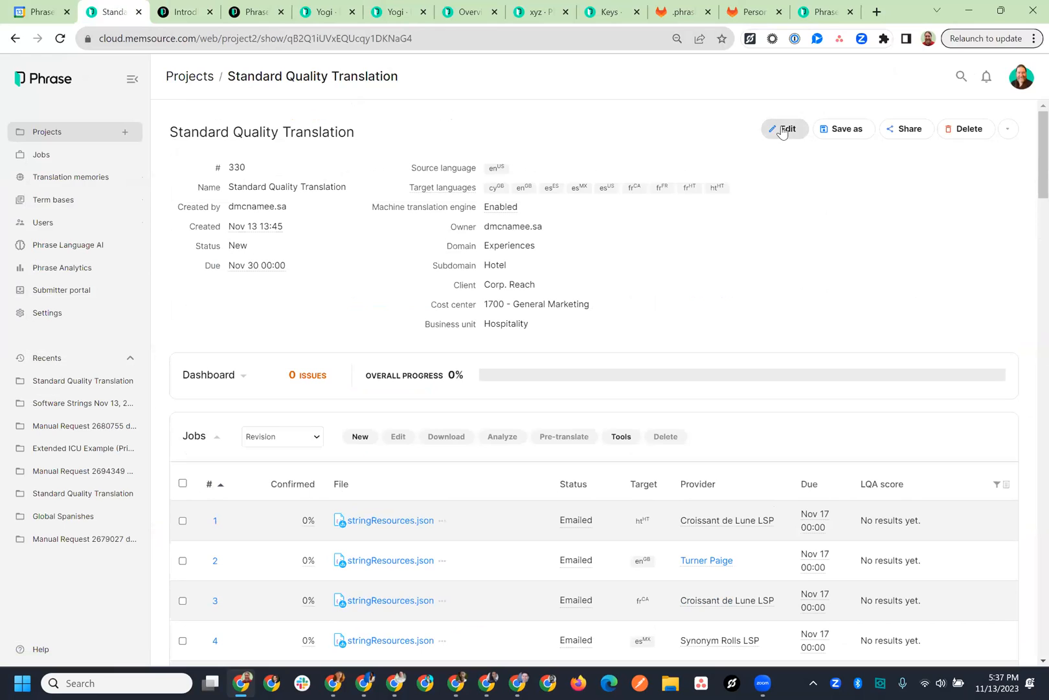
{"action": "left_click", "coordinate": [783, 130]}
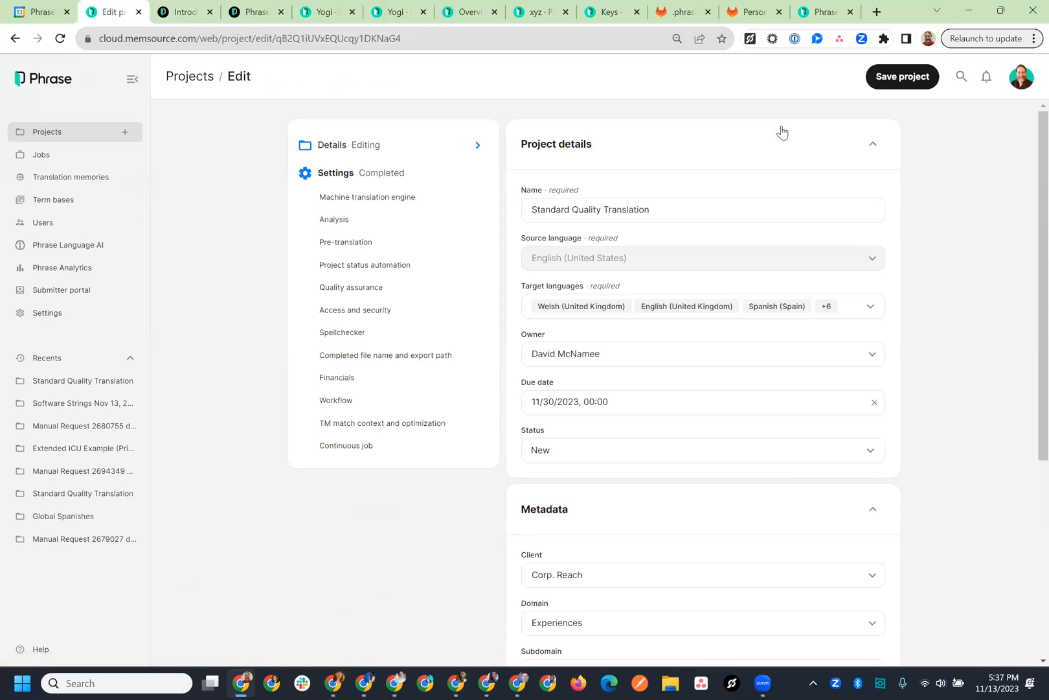
{"action": "left_click", "coordinate": [376, 408]}
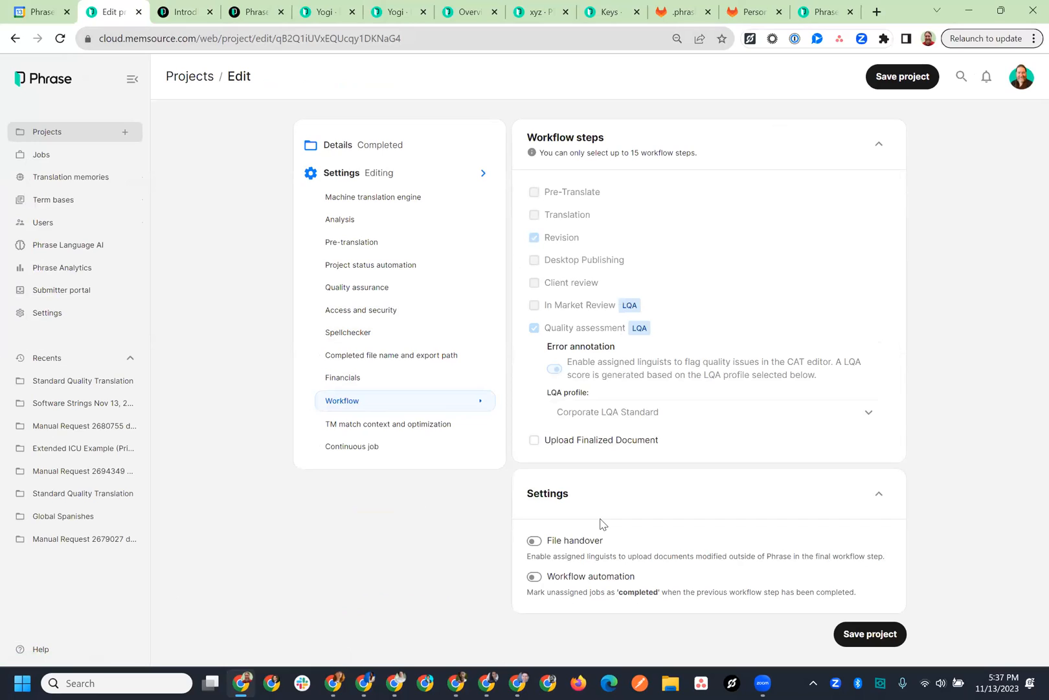
Step: Add the Upload Finalized Document workflow step, and enable File handover briefly before turning it off again
{"action": "left_click", "coordinate": [533, 442]}
{"action": "left_click", "coordinate": [535, 541]}
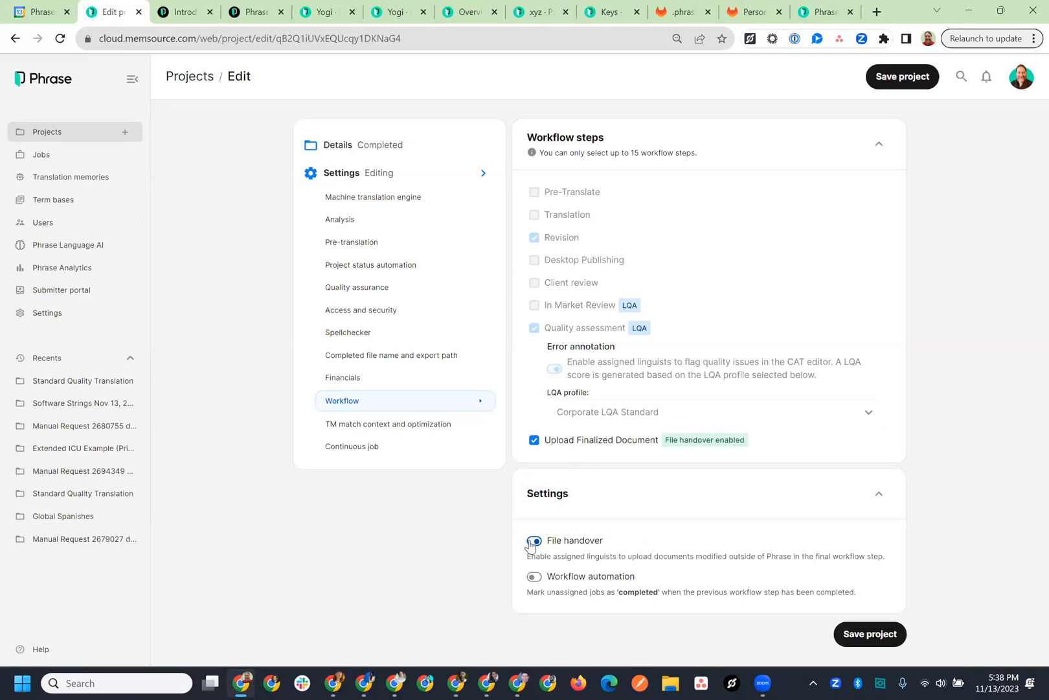
{"action": "left_click", "coordinate": [532, 542]}
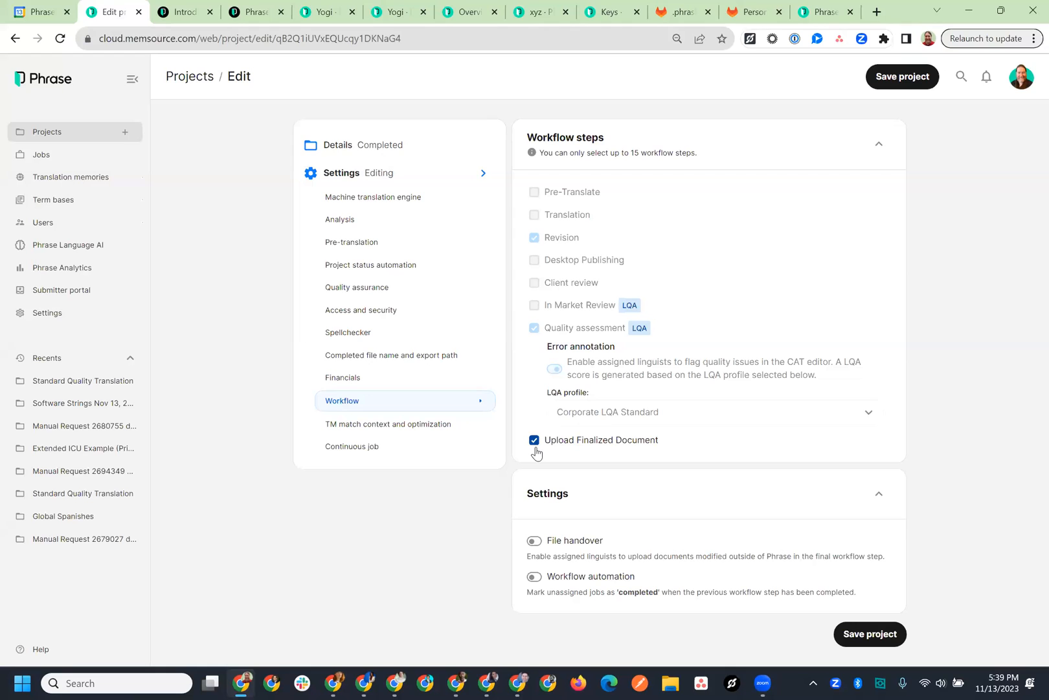
Step: Switch back to the Introducing Phrase job in the editor and run quality assurance on the whole job
{"action": "left_click", "coordinate": [186, 20]}
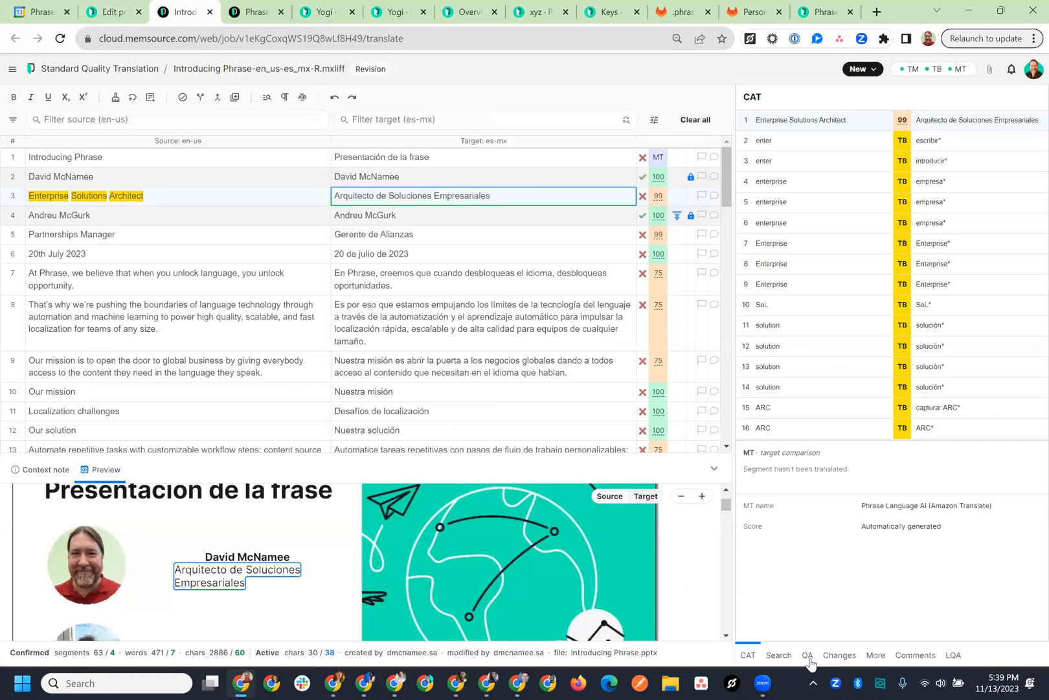
{"action": "left_click", "coordinate": [808, 656]}
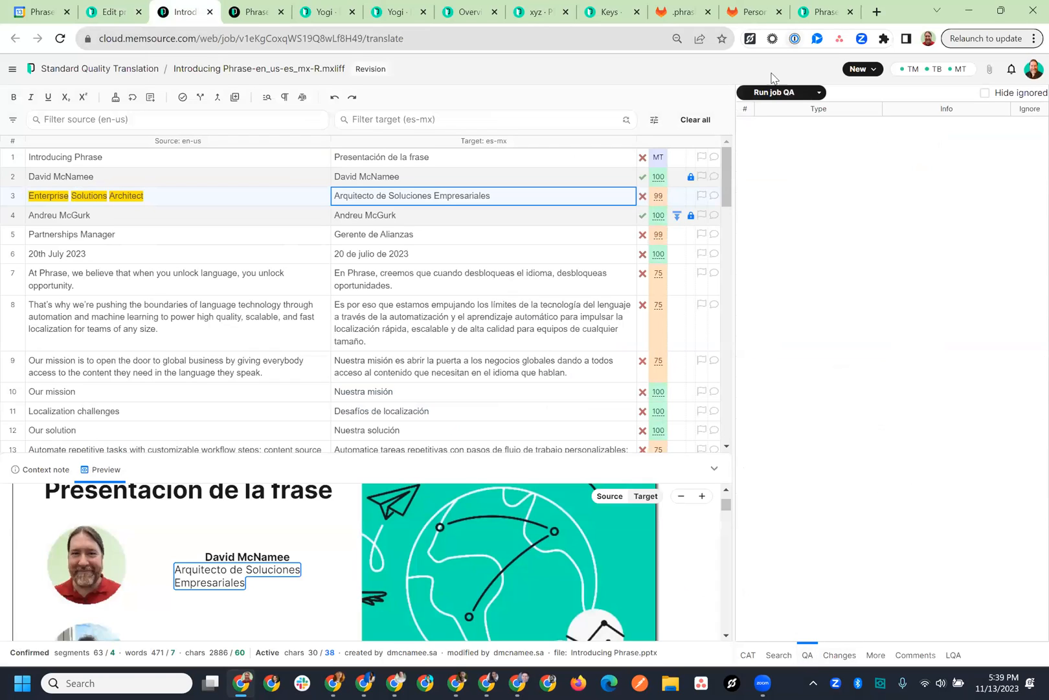
{"action": "left_click", "coordinate": [771, 93]}
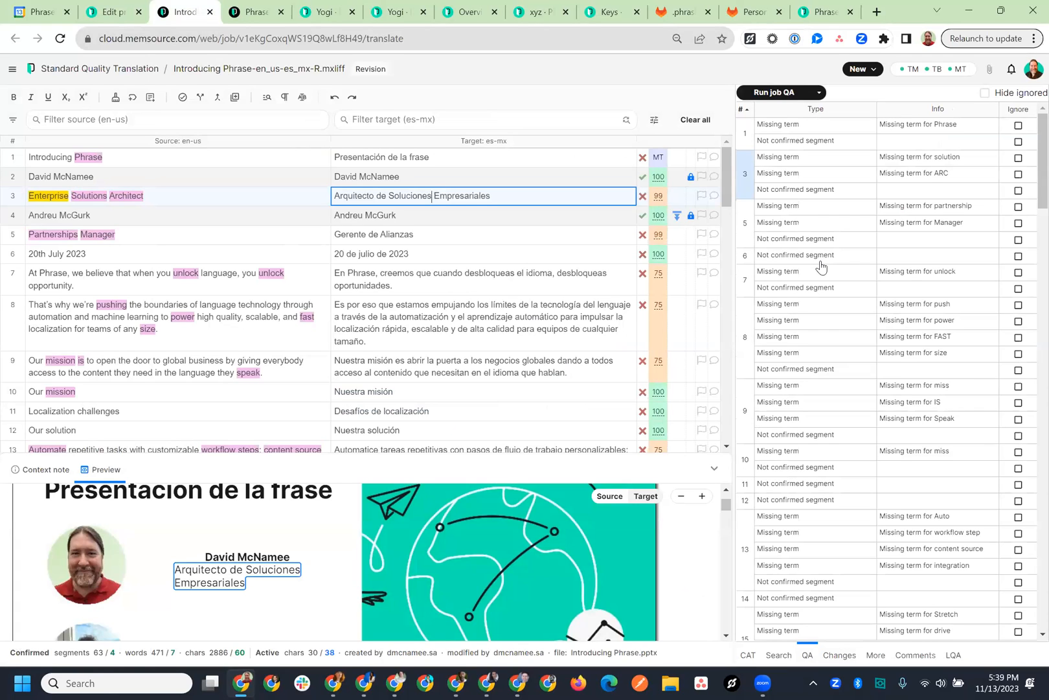
Step: Inspect the QA warnings for the missing term "solution" in segment 3, unconfirmed segment 8 and the spelling of "externalizar" in segment 26
{"action": "left_click", "coordinate": [813, 161]}
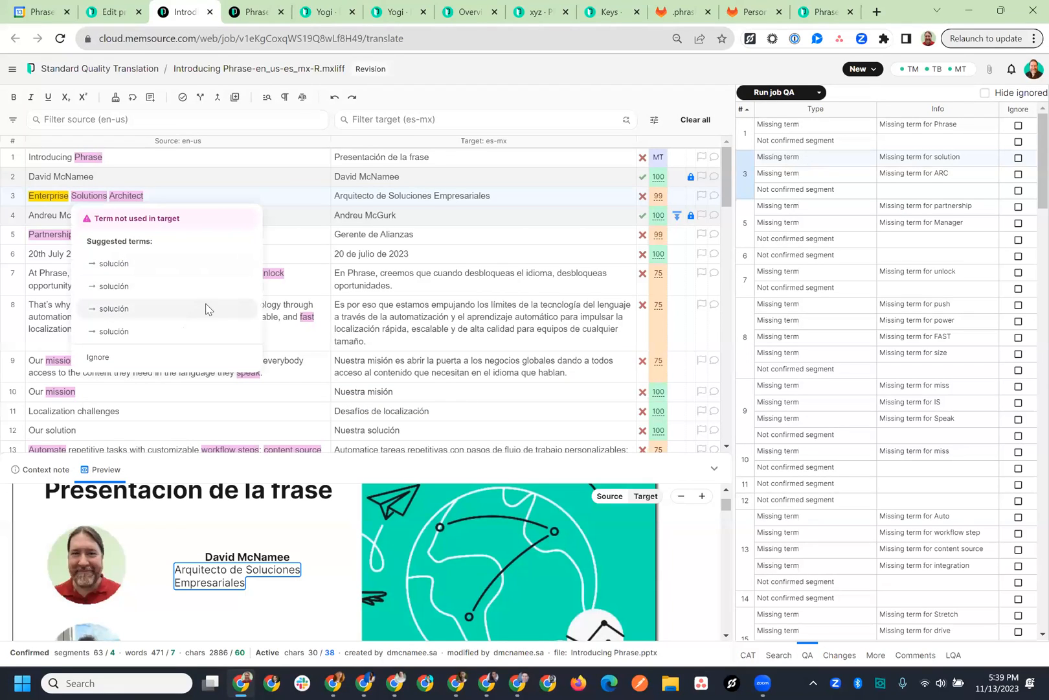
{"action": "left_click", "coordinate": [794, 375]}
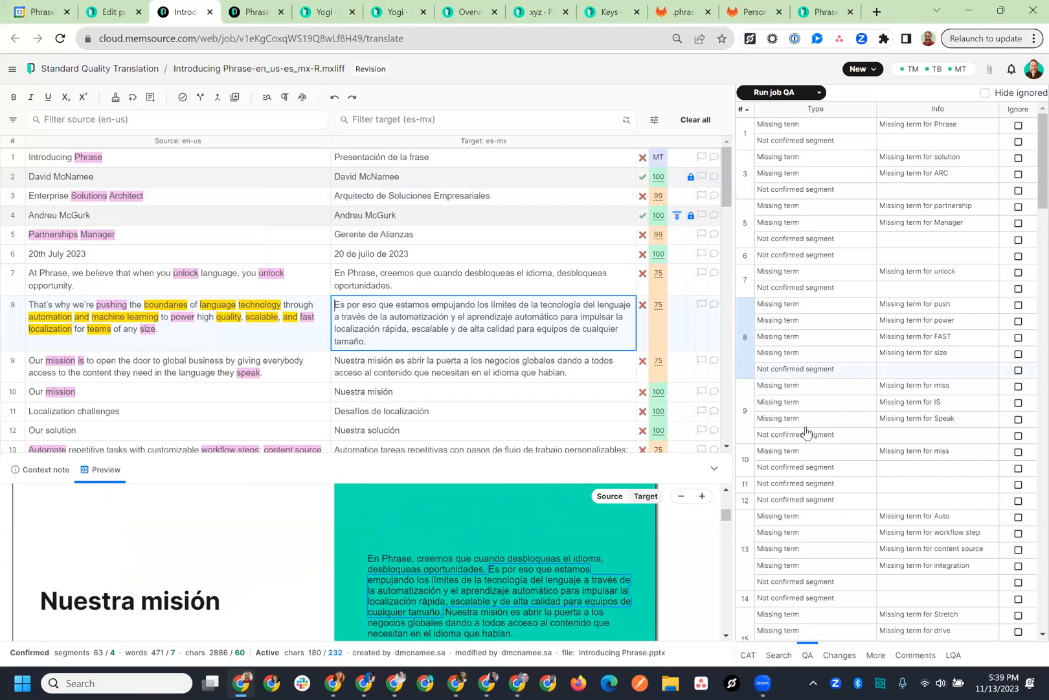
{"action": "scroll", "coordinate": [802, 447], "scroll_direction": "down", "scroll_amount": 5}
{"action": "scroll", "coordinate": [806, 433], "scroll_direction": "down", "scroll_amount": 7}
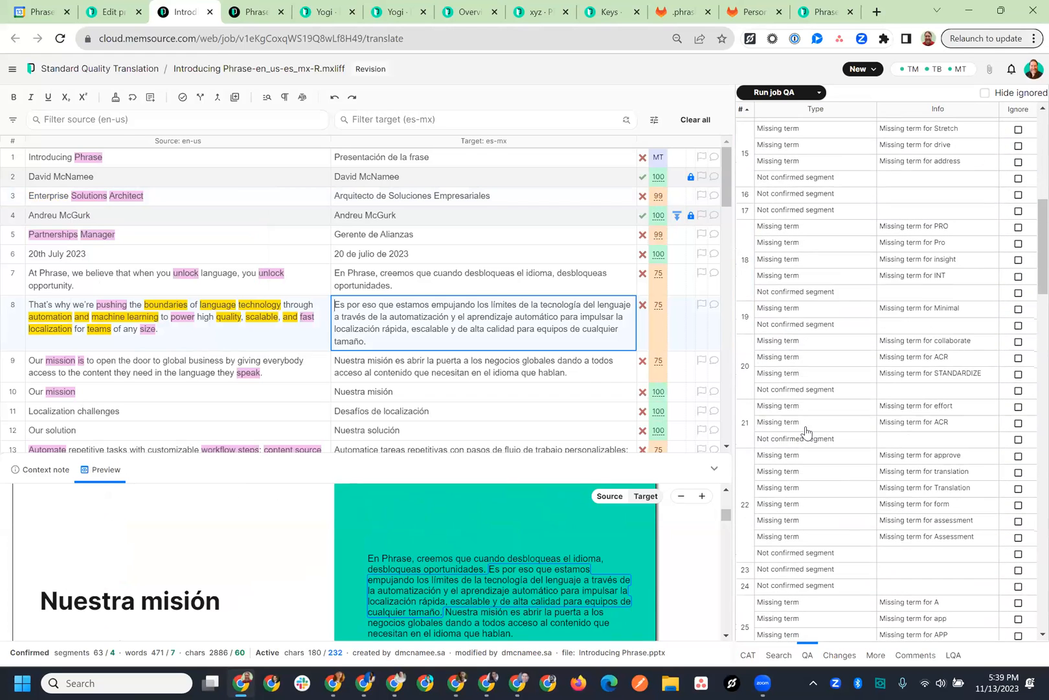
{"action": "scroll", "coordinate": [806, 433], "scroll_direction": "down", "scroll_amount": 2}
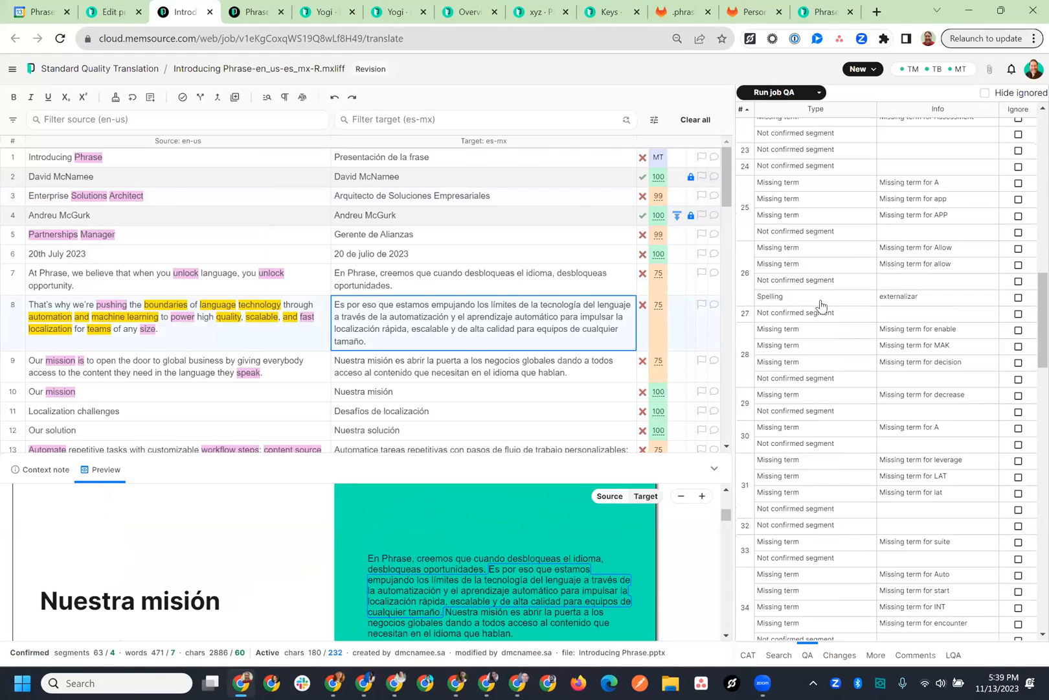
{"action": "left_click", "coordinate": [820, 302]}
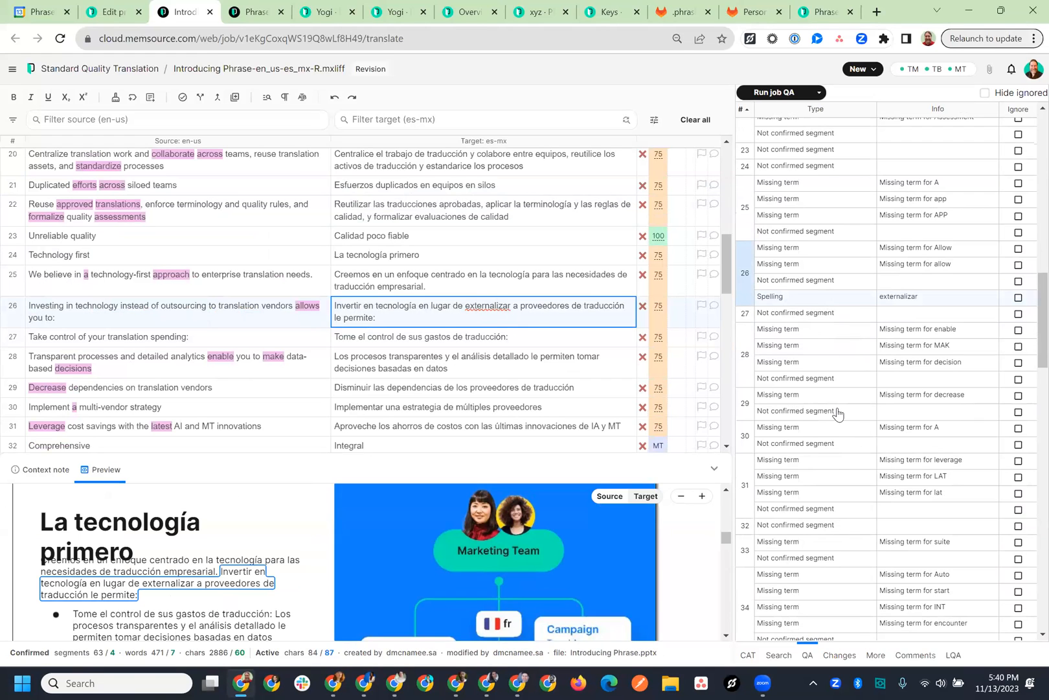
Step: Find the QA warning about the missing term "start" in segment 34 and mark it as ignored
{"action": "scroll", "coordinate": [837, 413], "scroll_direction": "down", "scroll_amount": 3}
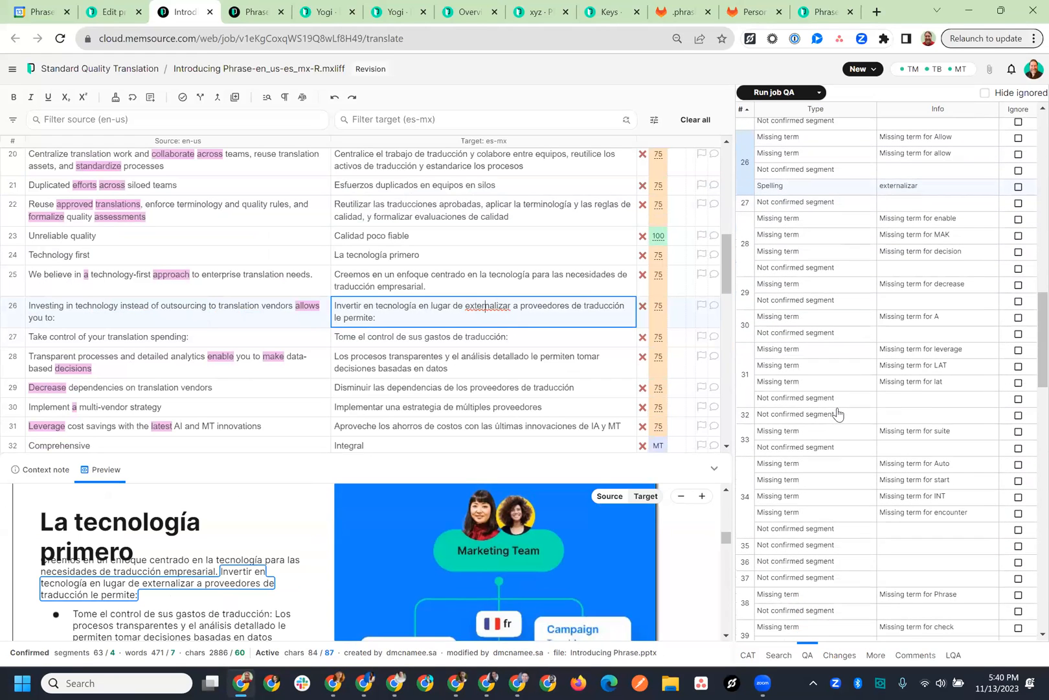
{"action": "scroll", "coordinate": [837, 413], "scroll_direction": "down", "scroll_amount": 3}
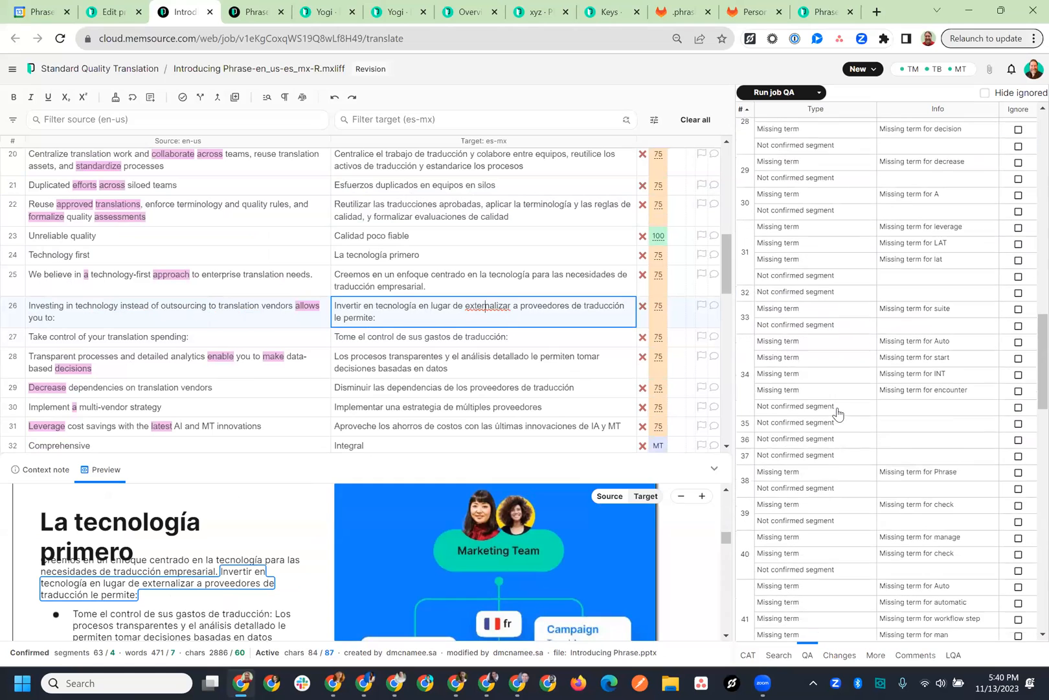
{"action": "scroll", "coordinate": [838, 414], "scroll_direction": "down", "scroll_amount": 1}
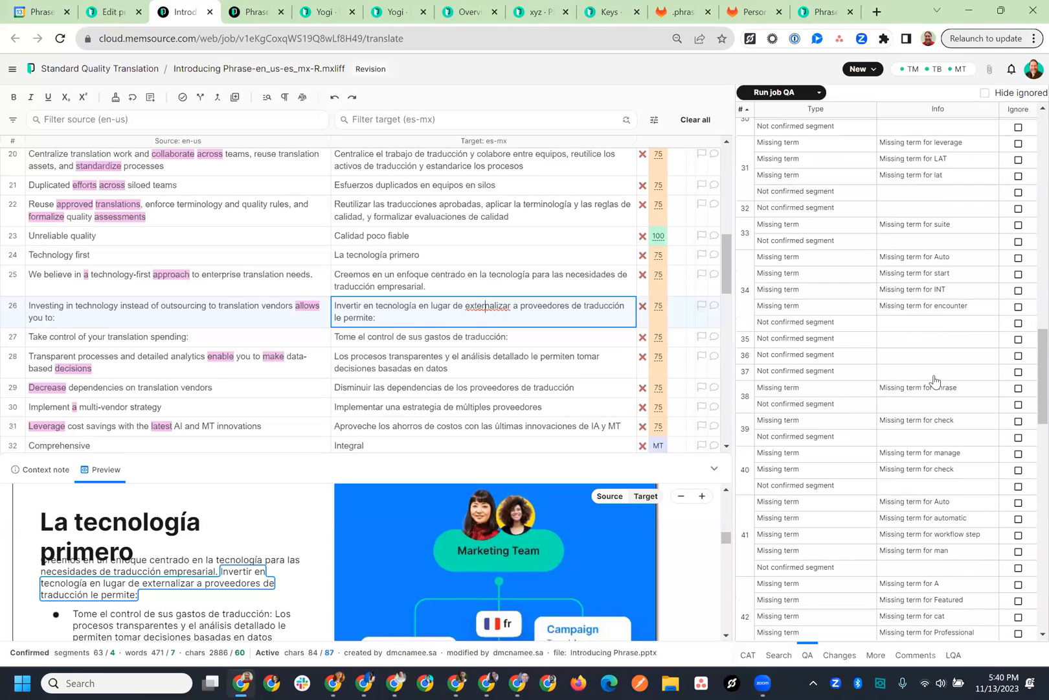
{"action": "left_click", "coordinate": [802, 279]}
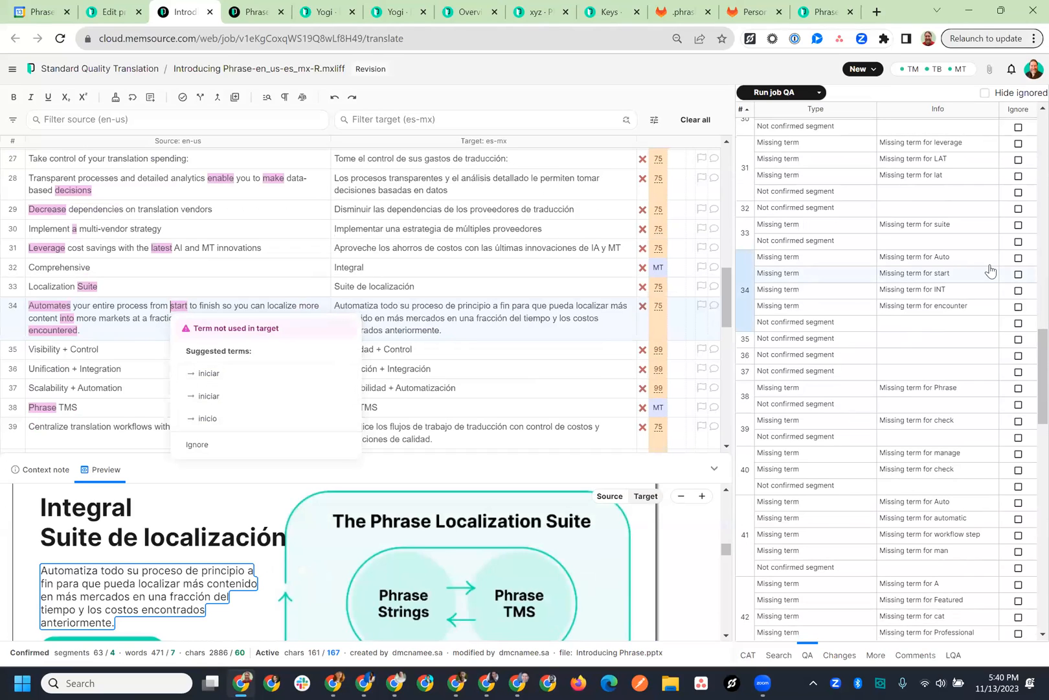
{"action": "left_click", "coordinate": [1019, 275]}
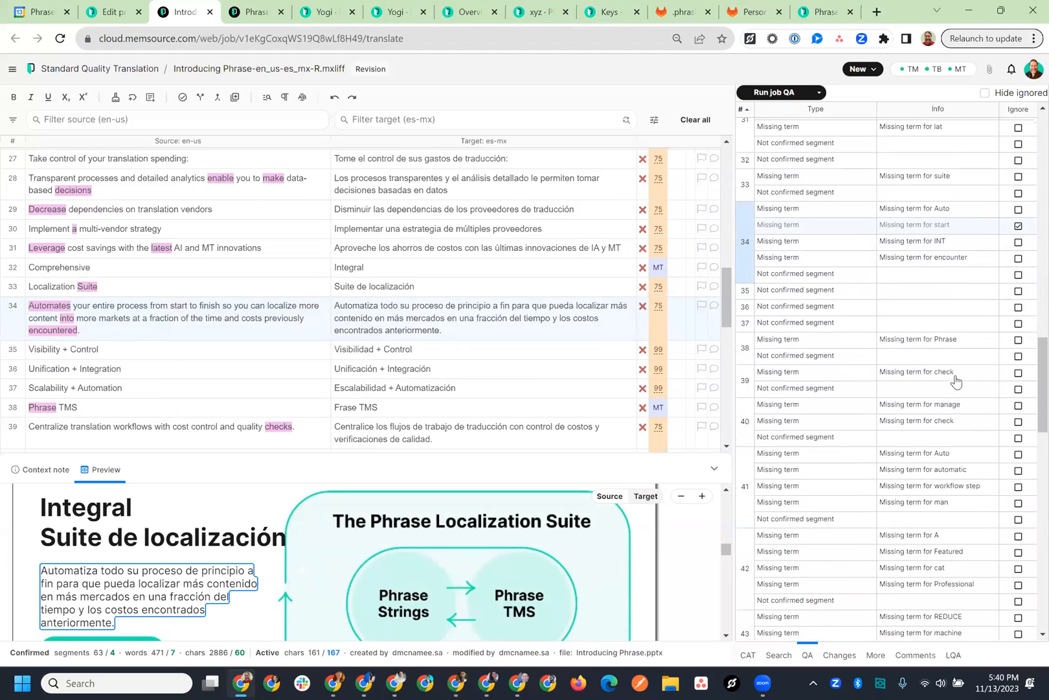
Step: Review the rest of the QA warnings and ignore the missing term "partnership" in segment 5
{"action": "scroll", "coordinate": [956, 381], "scroll_direction": "down", "scroll_amount": 10}
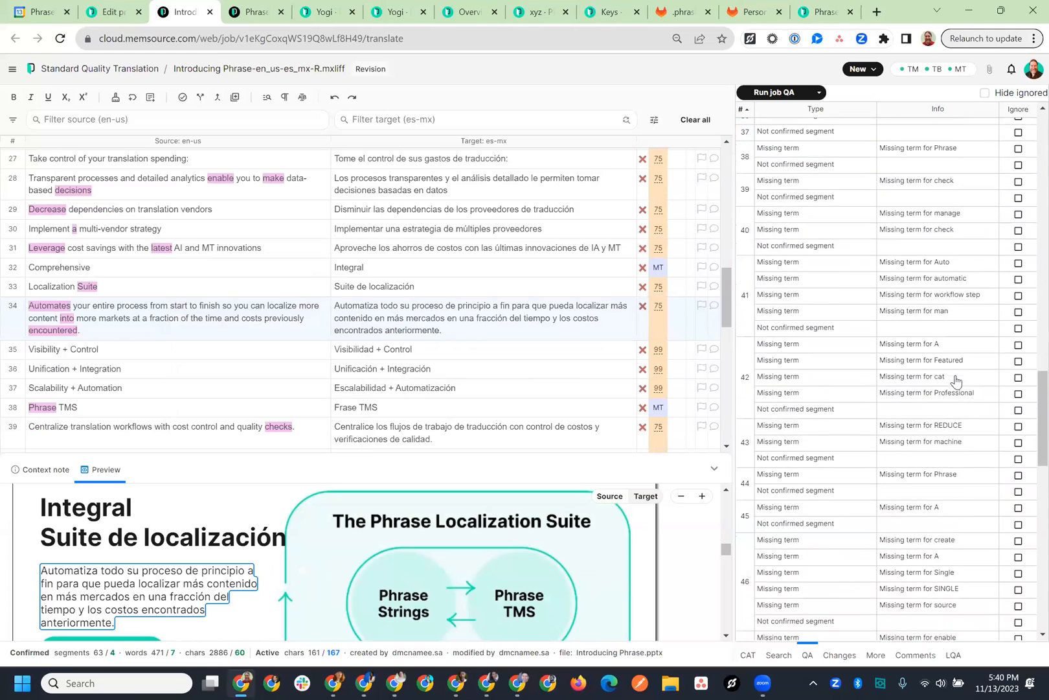
{"action": "scroll", "coordinate": [956, 380], "scroll_direction": "down", "scroll_amount": 5}
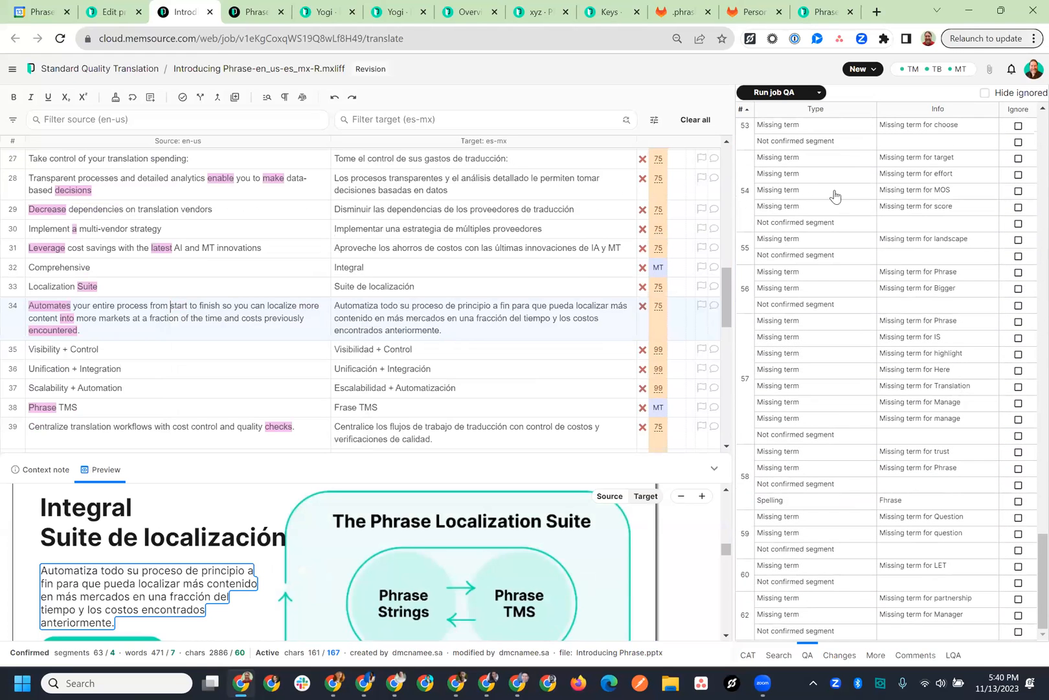
{"action": "scroll", "coordinate": [803, 230], "scroll_direction": "up", "scroll_amount": 4}
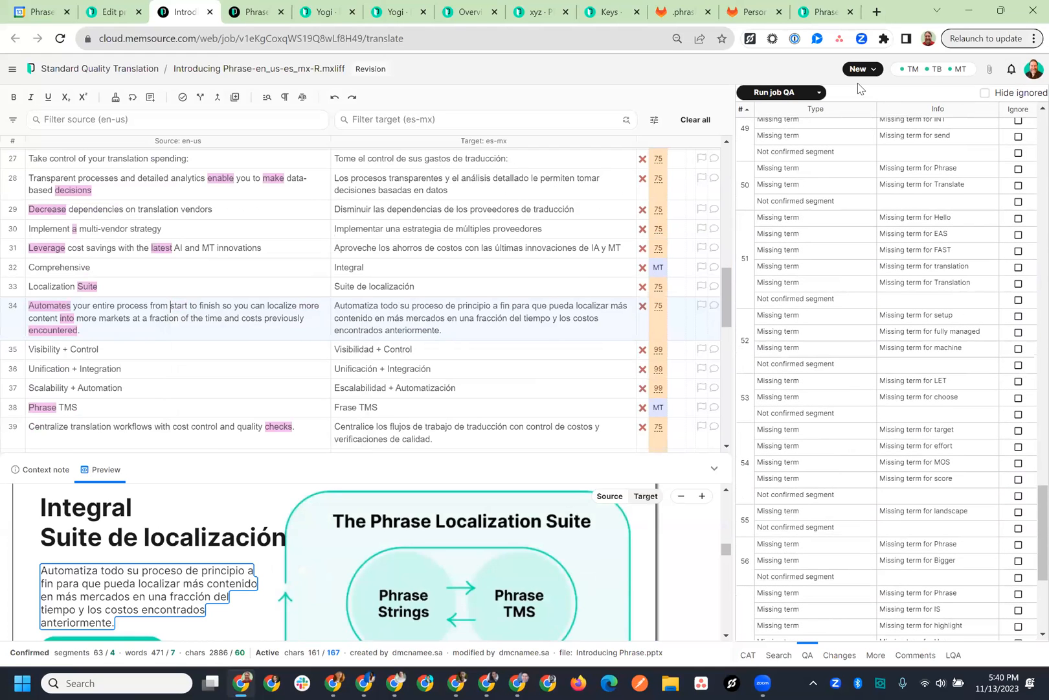
{"action": "scroll", "coordinate": [807, 167], "scroll_direction": "up", "scroll_amount": 10}
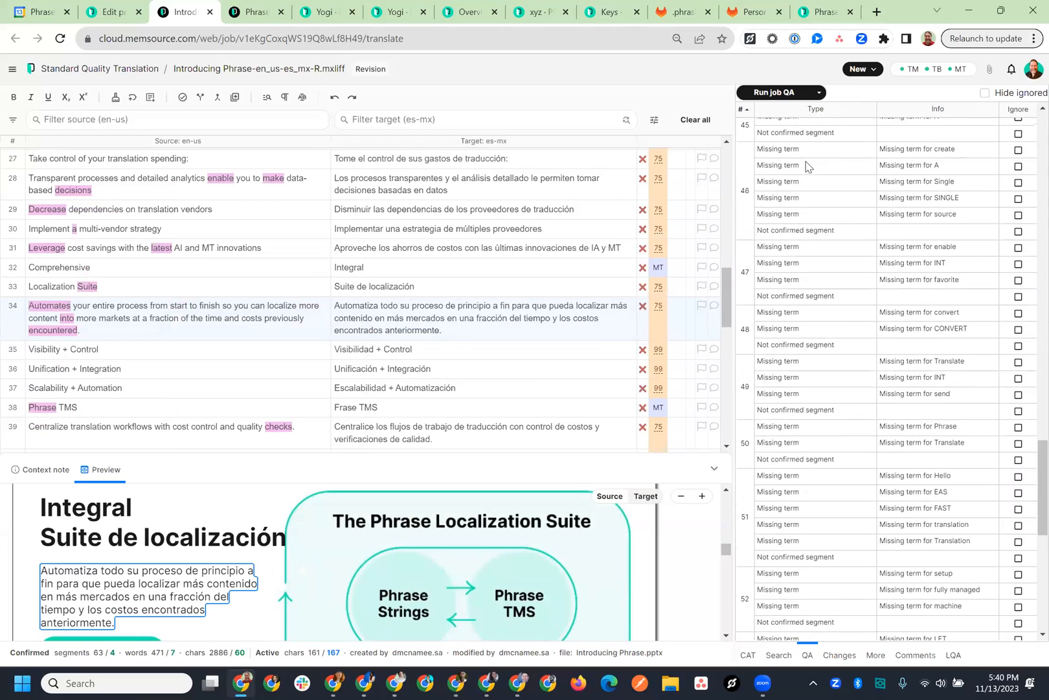
{"action": "scroll", "coordinate": [807, 166], "scroll_direction": "up", "scroll_amount": 10}
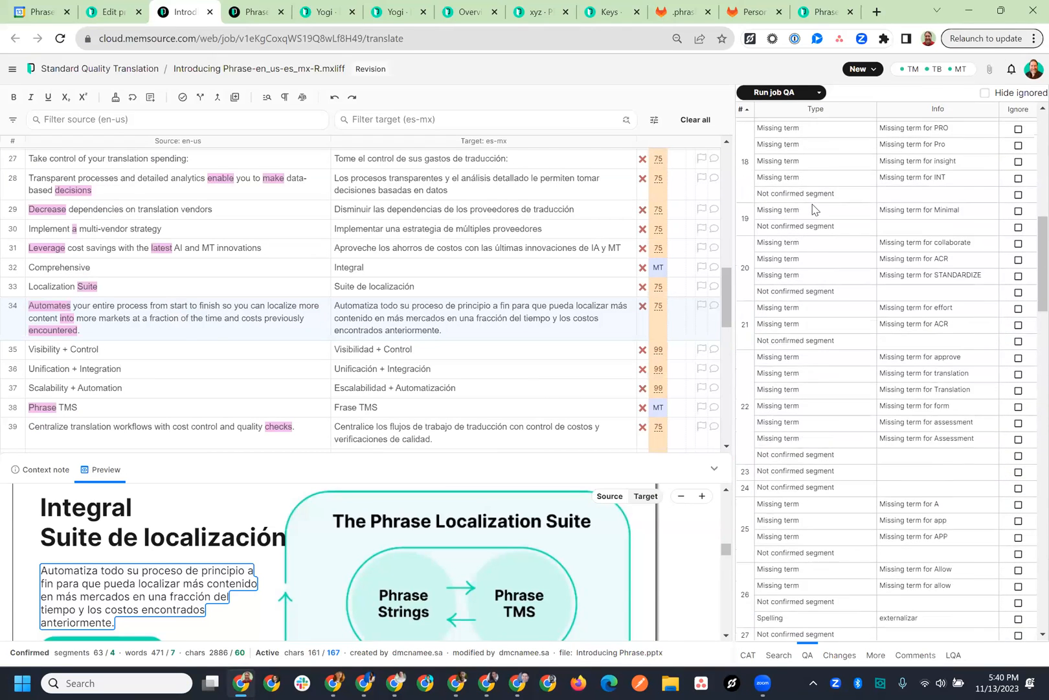
{"action": "scroll", "coordinate": [813, 209], "scroll_direction": "up", "scroll_amount": 4}
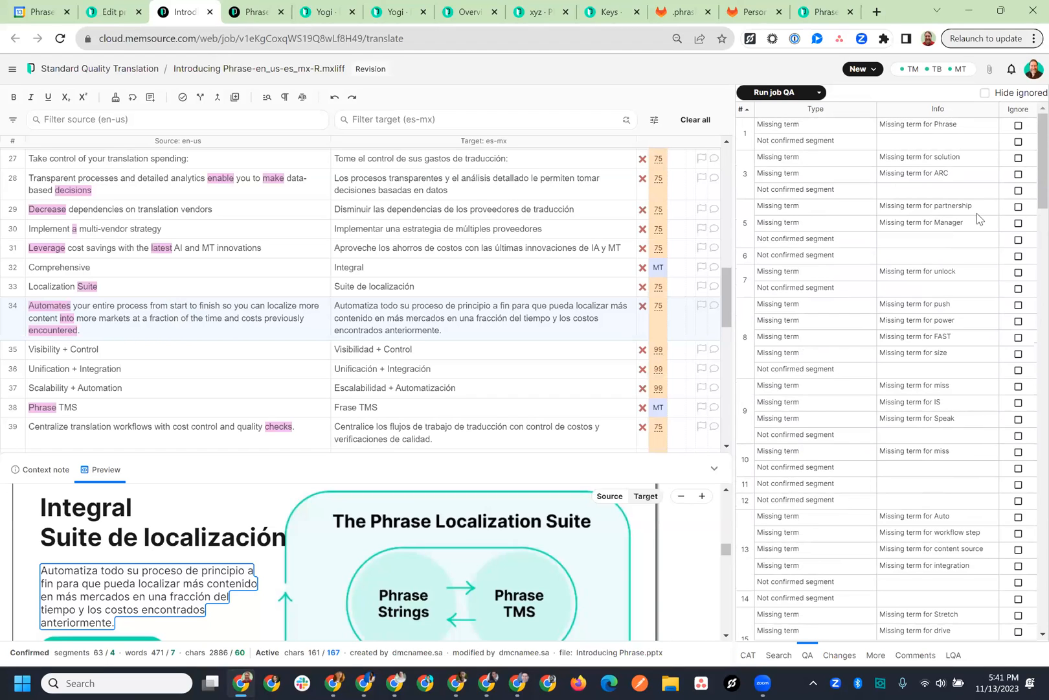
{"action": "left_click", "coordinate": [1019, 207]}
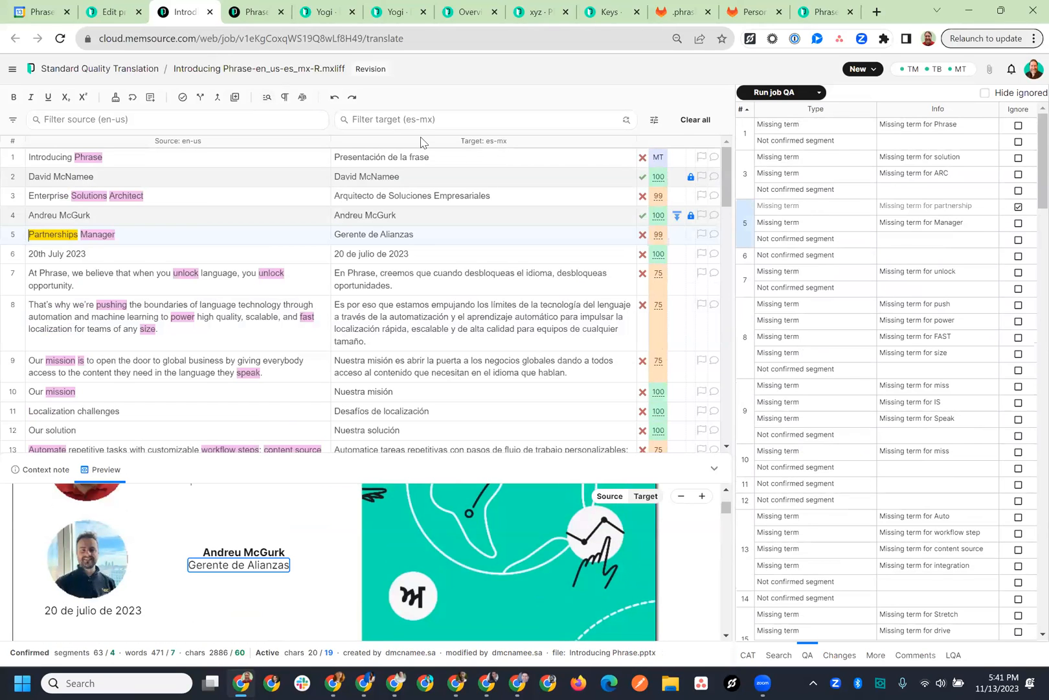
Step: Return to the project's edit page and open its quality assurance settings to examine the linguistic checks
{"action": "left_click", "coordinate": [112, 18]}
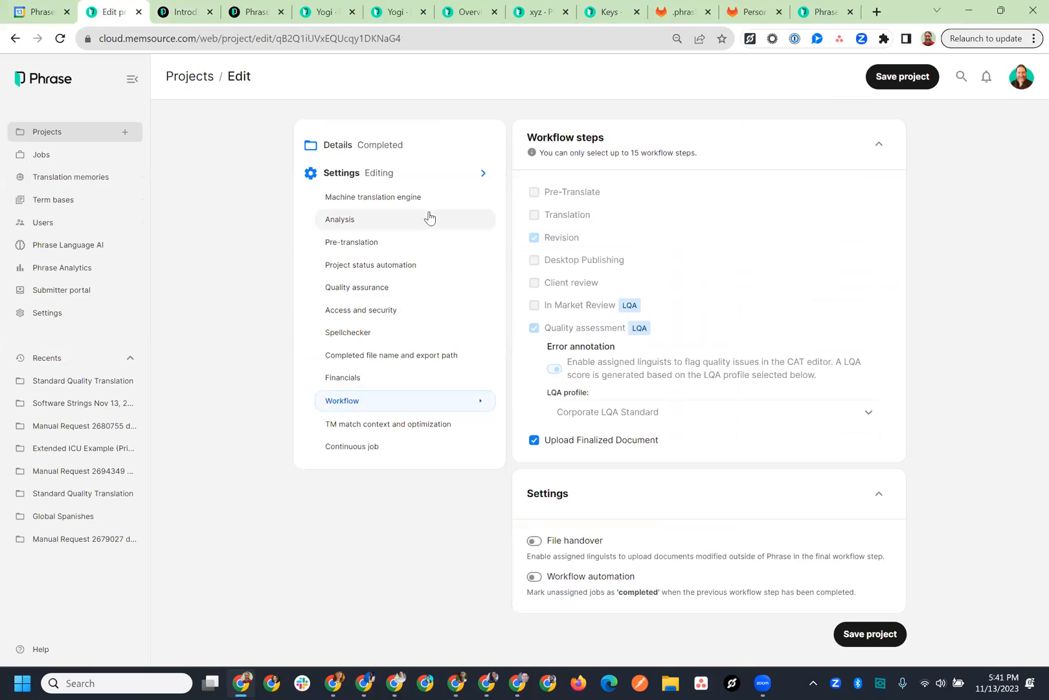
{"action": "left_click", "coordinate": [370, 293]}
{"action": "scroll", "coordinate": [756, 316], "scroll_direction": "down", "scroll_amount": 1}
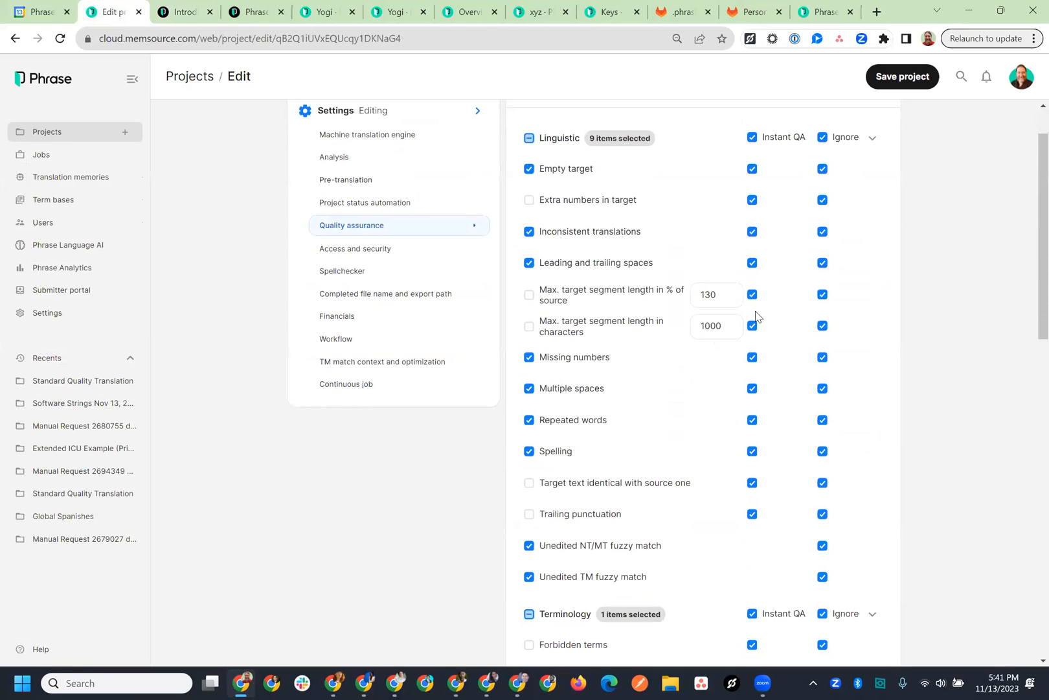
{"action": "scroll", "coordinate": [756, 316], "scroll_direction": "up", "scroll_amount": 1}
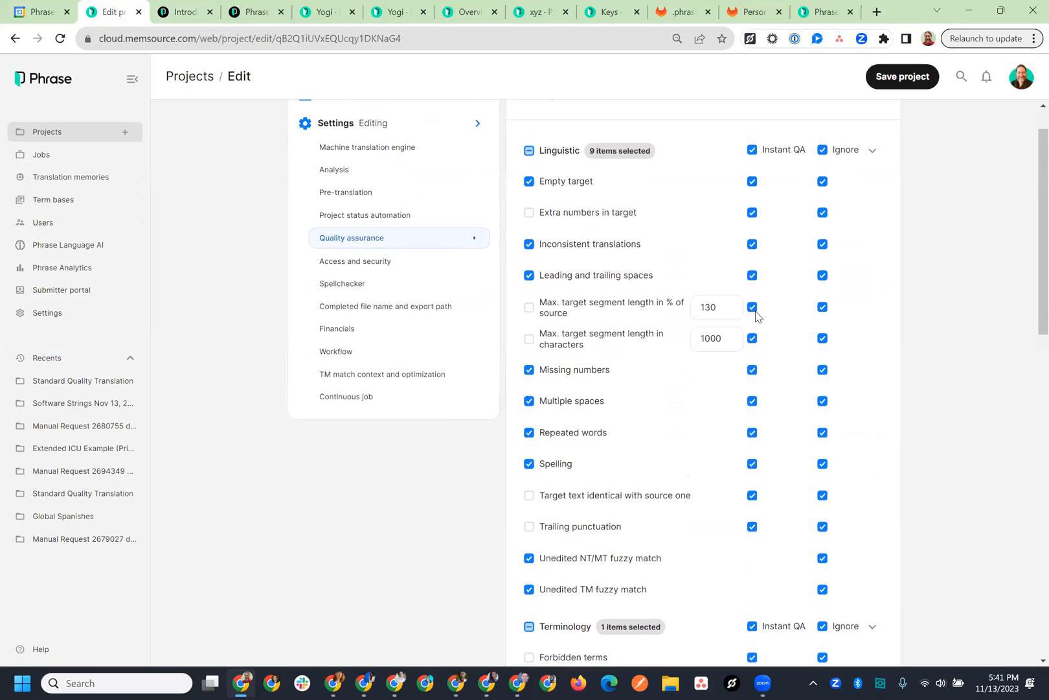
{"action": "scroll", "coordinate": [834, 200], "scroll_direction": "down", "scroll_amount": 1}
{"action": "scroll", "coordinate": [834, 199], "scroll_direction": "up", "scroll_amount": 1}
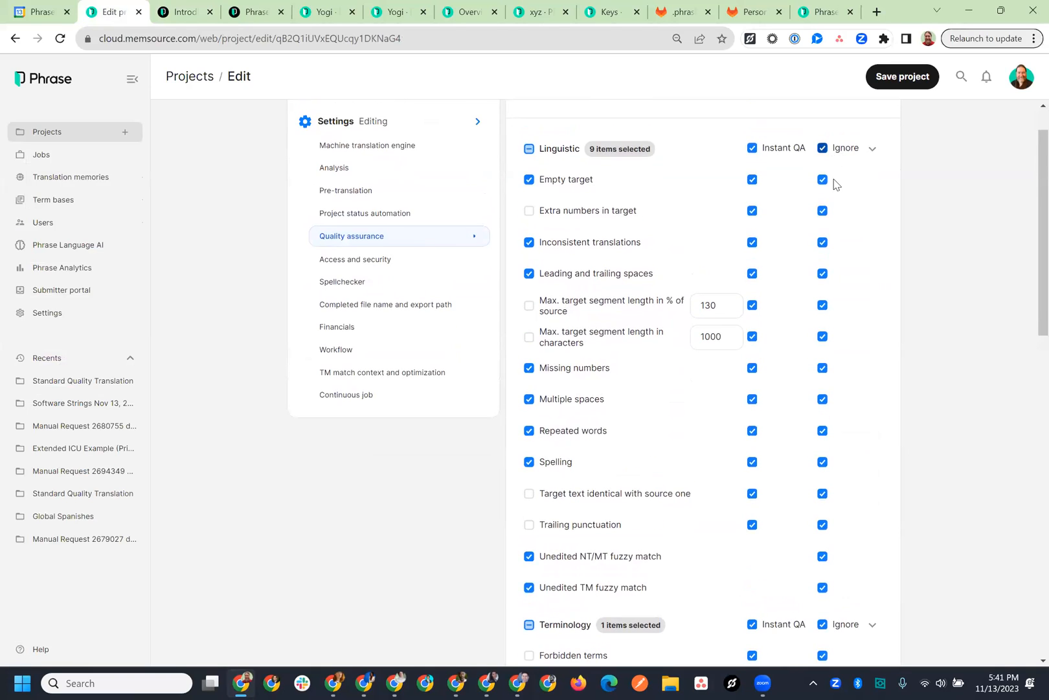
Step: Review the Ignore options of the QA checks and disable Ignore for the Empty target check
{"action": "scroll", "coordinate": [845, 412], "scroll_direction": "down", "scroll_amount": 2}
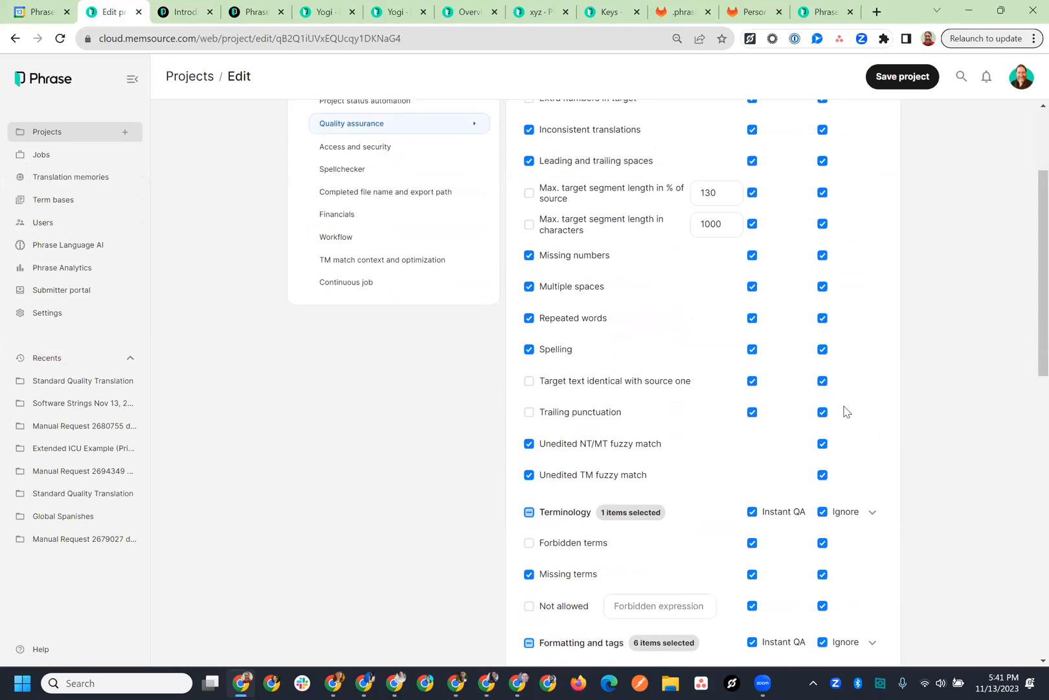
{"action": "scroll", "coordinate": [845, 412], "scroll_direction": "up", "scroll_amount": 2}
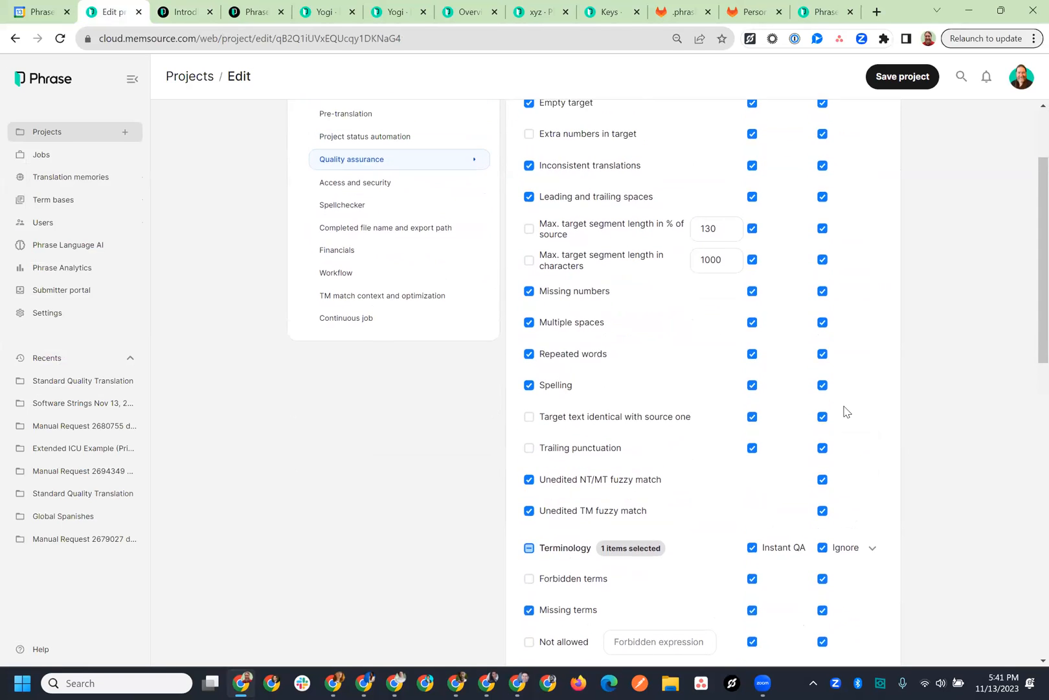
{"action": "scroll", "coordinate": [846, 412], "scroll_direction": "up", "scroll_amount": 1}
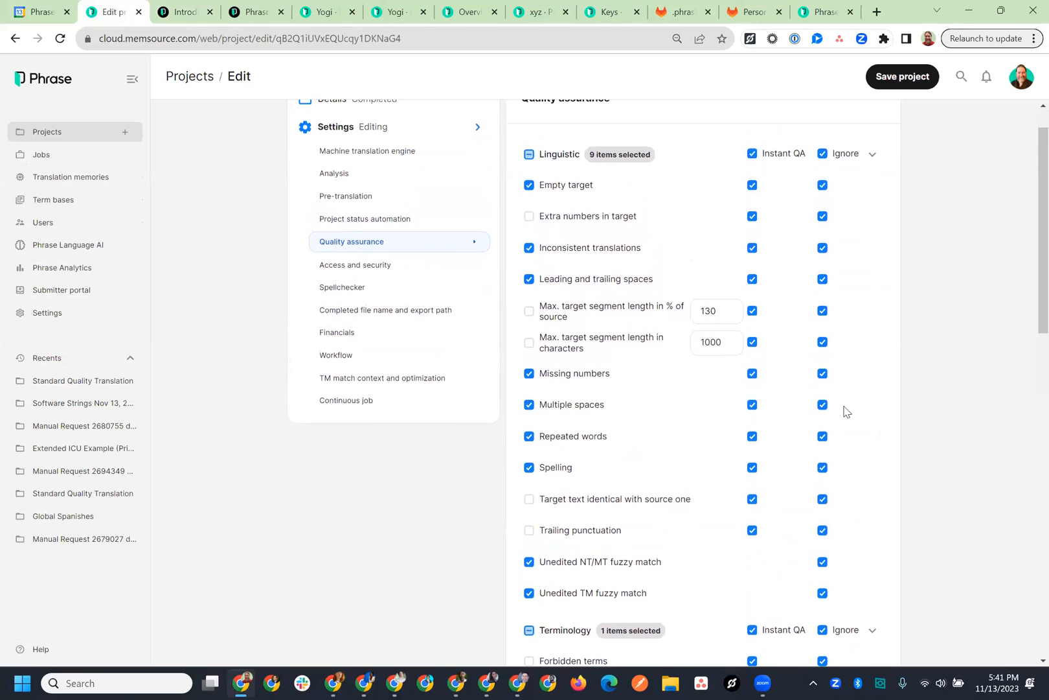
{"action": "scroll", "coordinate": [846, 412], "scroll_direction": "down", "scroll_amount": 1}
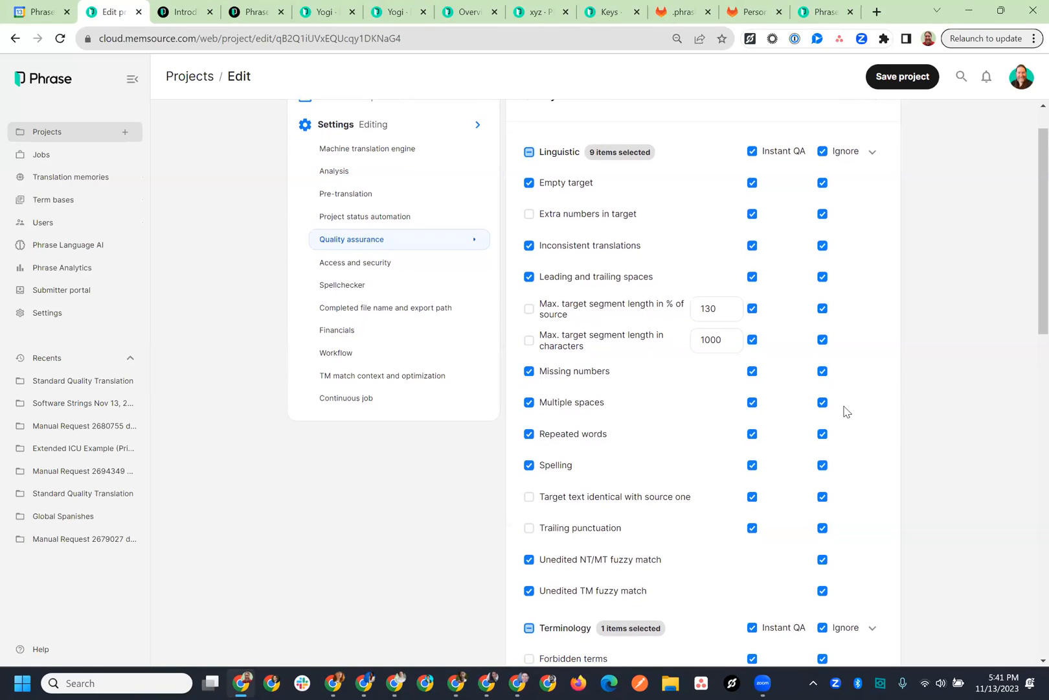
{"action": "scroll", "coordinate": [846, 412], "scroll_direction": "down", "scroll_amount": 1}
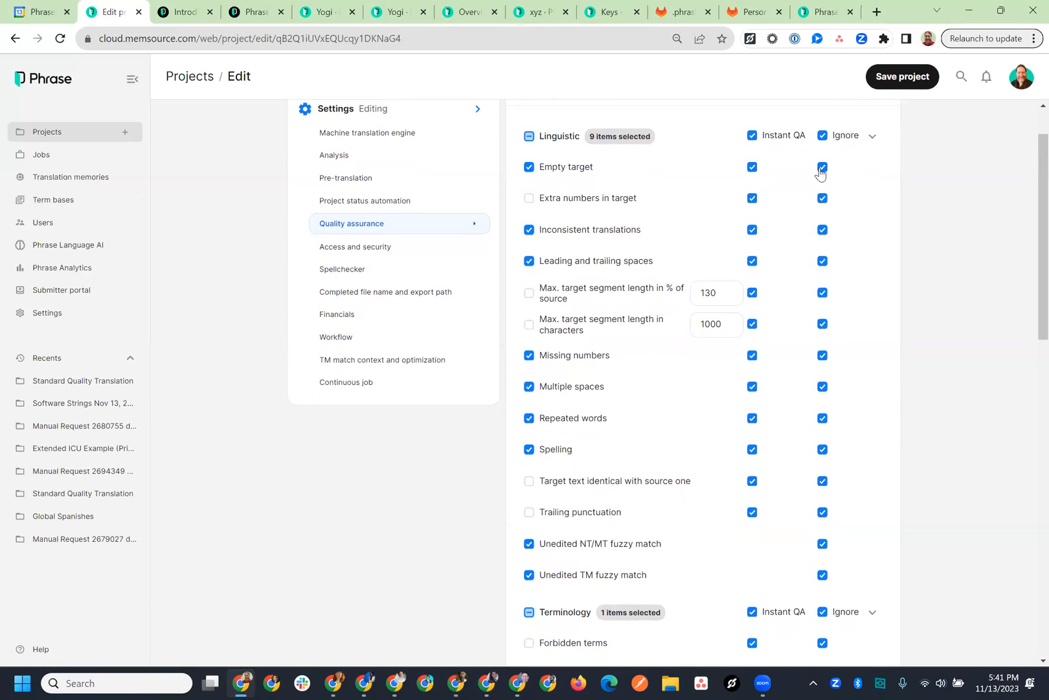
{"action": "left_click", "coordinate": [822, 167]}
Step: Examine the Instant QA and Ignore options of the terminology, formatting and tags, and workflow checks
{"action": "scroll", "coordinate": [874, 415], "scroll_direction": "down", "scroll_amount": 2}
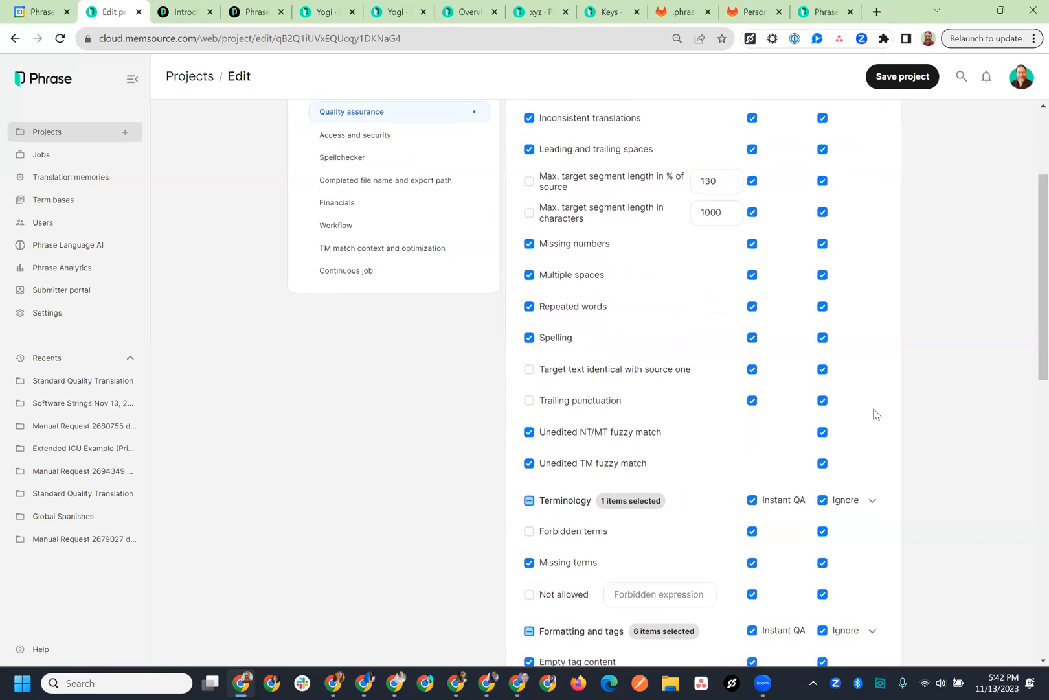
{"action": "scroll", "coordinate": [873, 414], "scroll_direction": "down", "scroll_amount": 4}
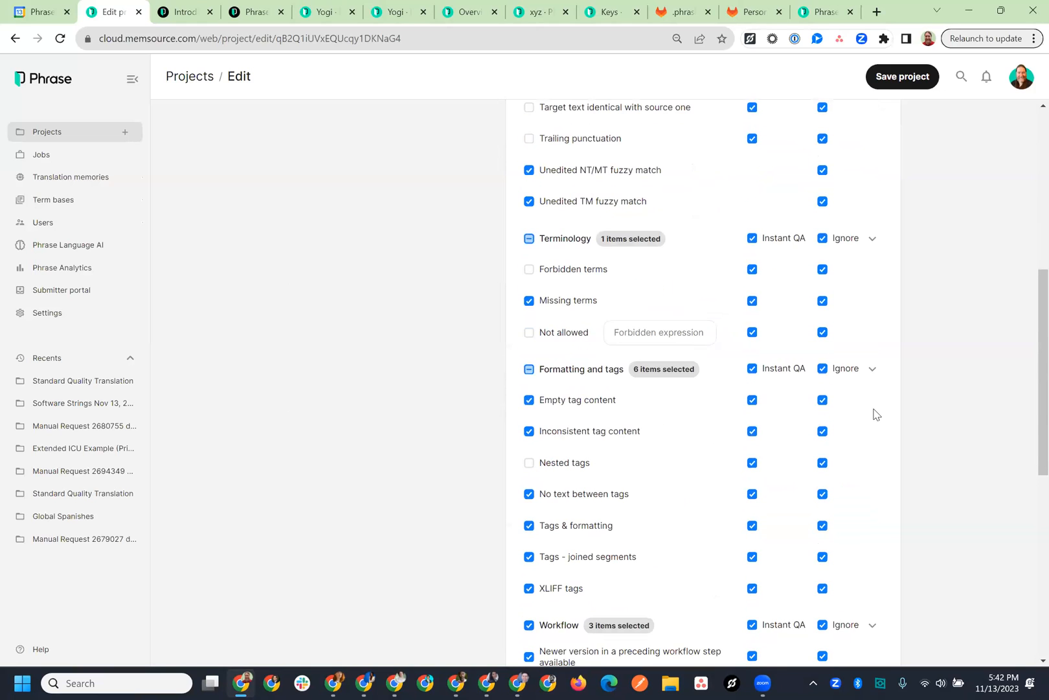
{"action": "scroll", "coordinate": [876, 414], "scroll_direction": "down", "scroll_amount": 1}
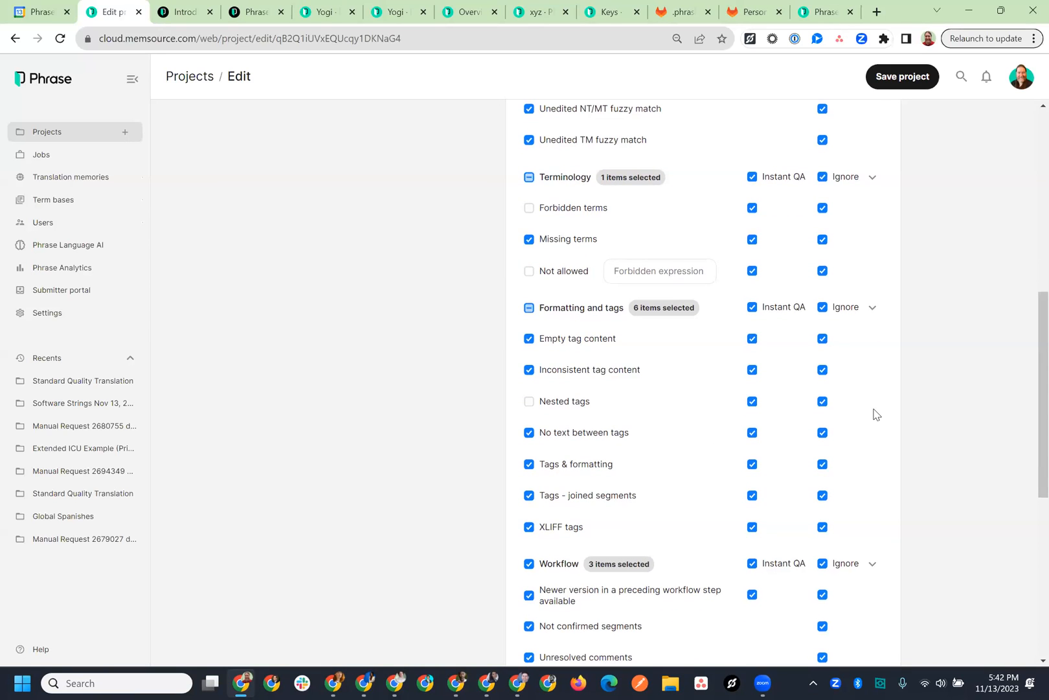
{"action": "scroll", "coordinate": [876, 414], "scroll_direction": "up", "scroll_amount": 3}
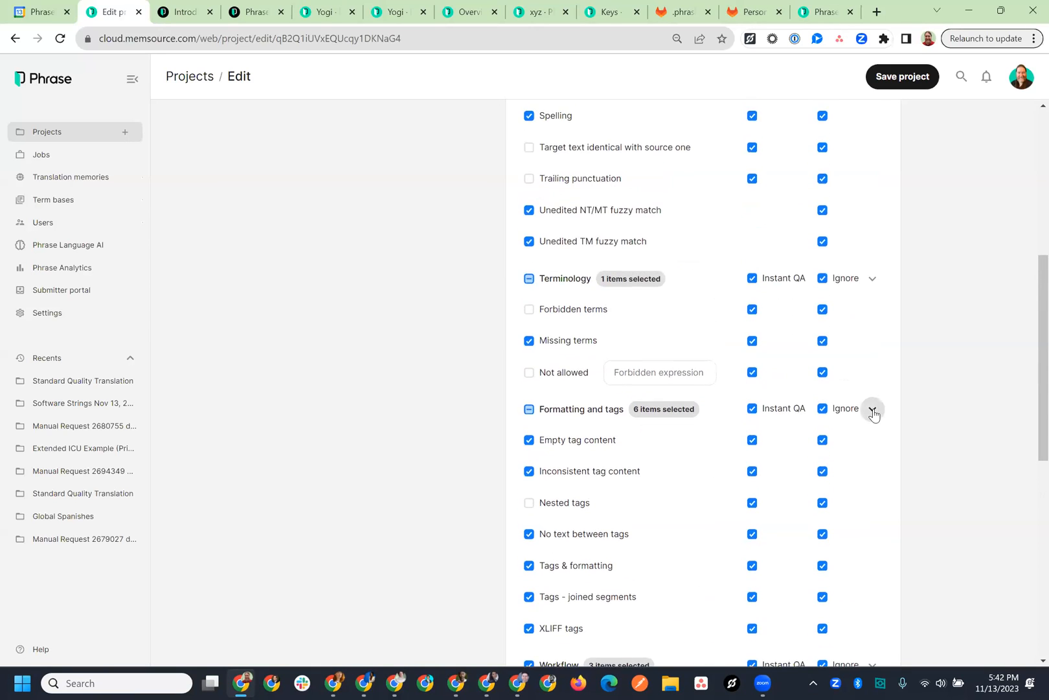
{"action": "scroll", "coordinate": [874, 415], "scroll_direction": "up", "scroll_amount": 1}
{"action": "scroll", "coordinate": [875, 414], "scroll_direction": "up", "scroll_amount": 2}
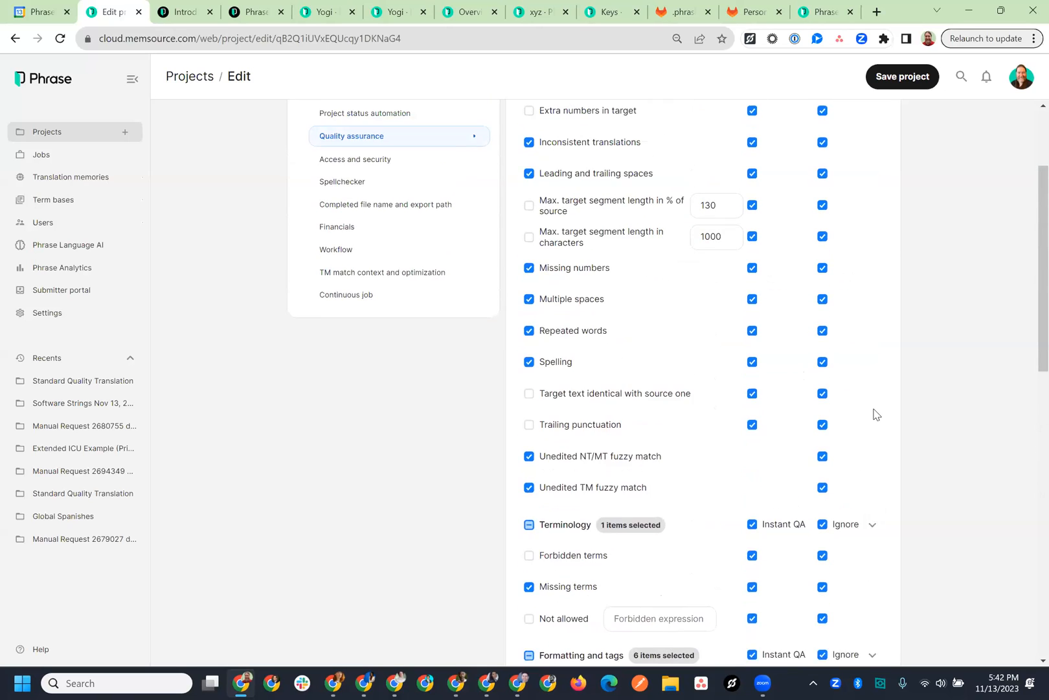
{"action": "scroll", "coordinate": [876, 413], "scroll_direction": "up", "scroll_amount": 1}
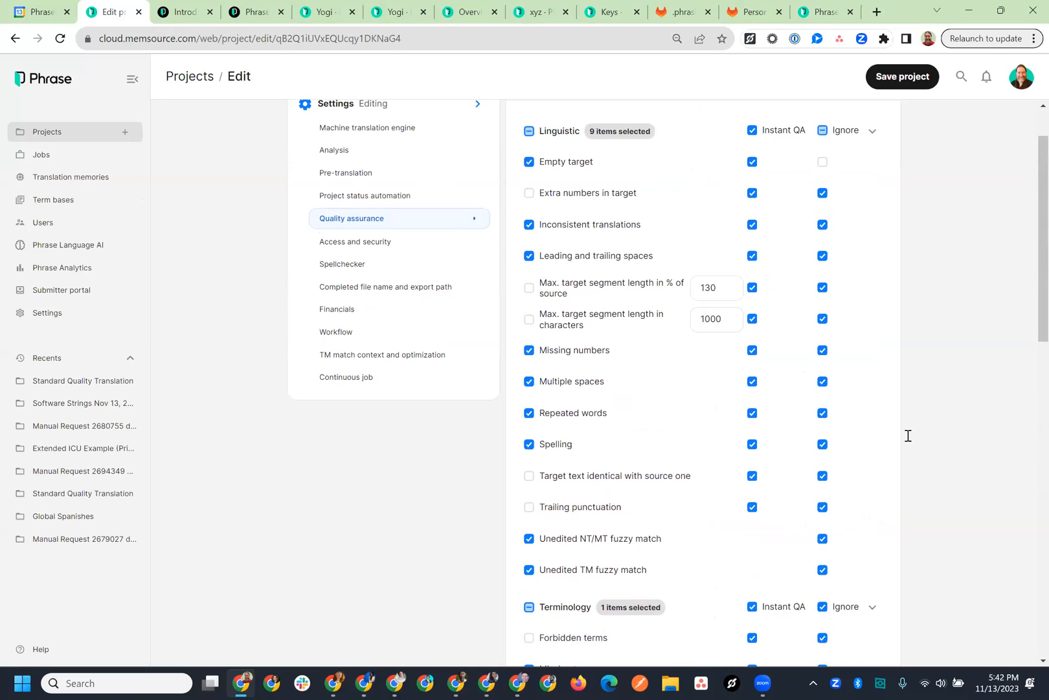
Step: Examine the custom checks' title and regular expression fields and the other QA options, then return to the start of the settings
{"action": "scroll", "coordinate": [908, 435], "scroll_direction": "down", "scroll_amount": 3}
{"action": "scroll", "coordinate": [909, 435], "scroll_direction": "down", "scroll_amount": 2}
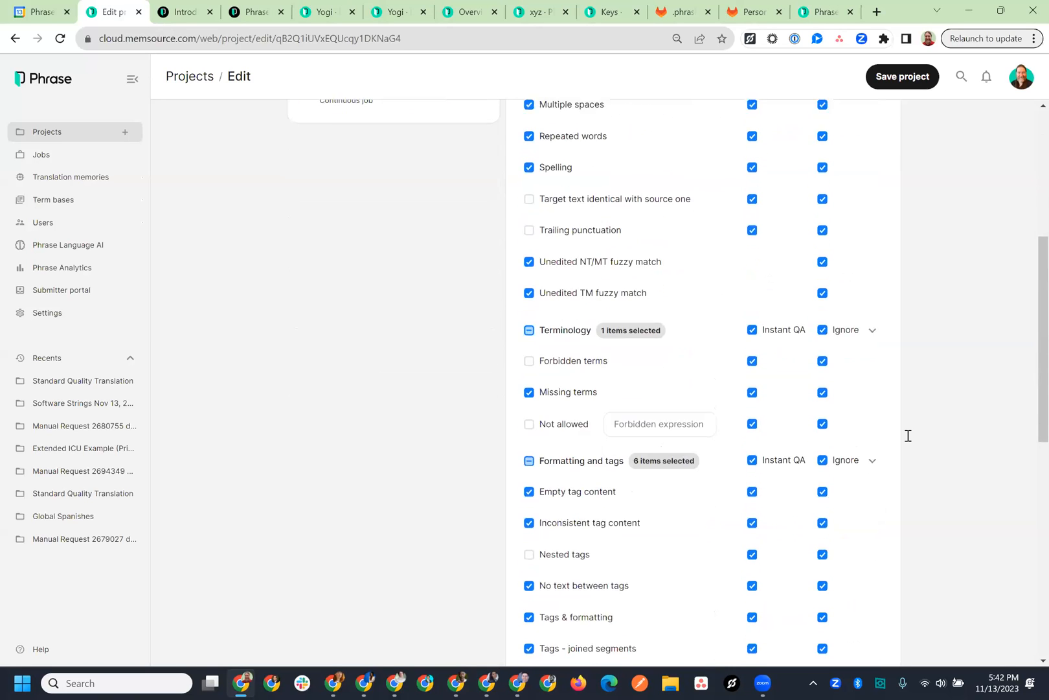
{"action": "right_click", "coordinate": [1034, 339]}
{"action": "left_click", "coordinate": [989, 194]}
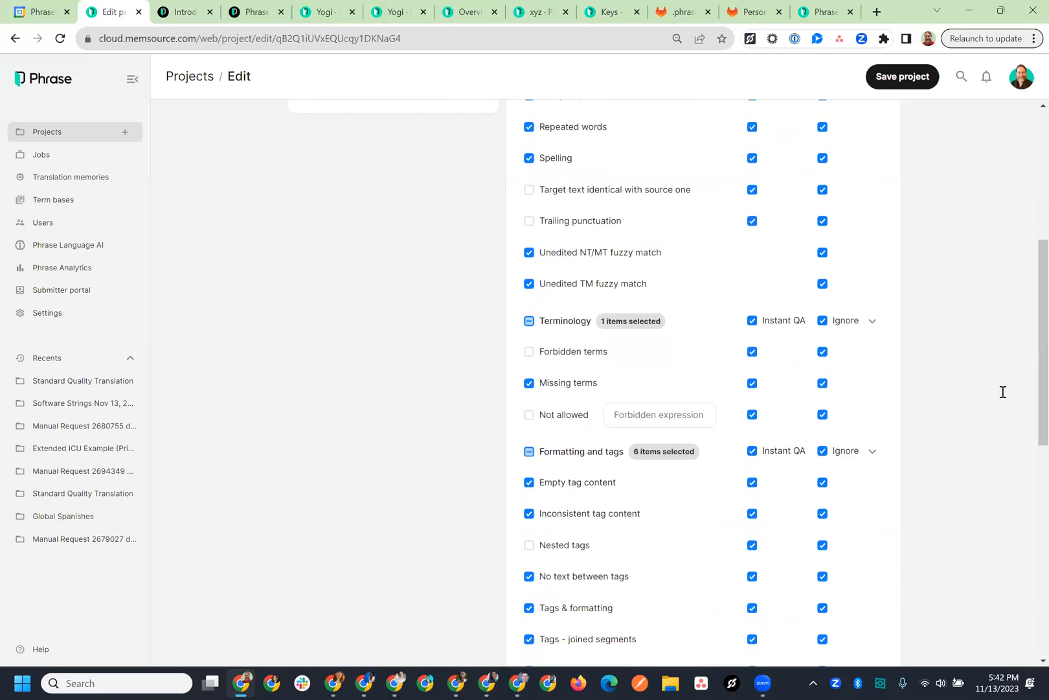
{"action": "scroll", "coordinate": [1002, 398], "scroll_direction": "down", "scroll_amount": 3}
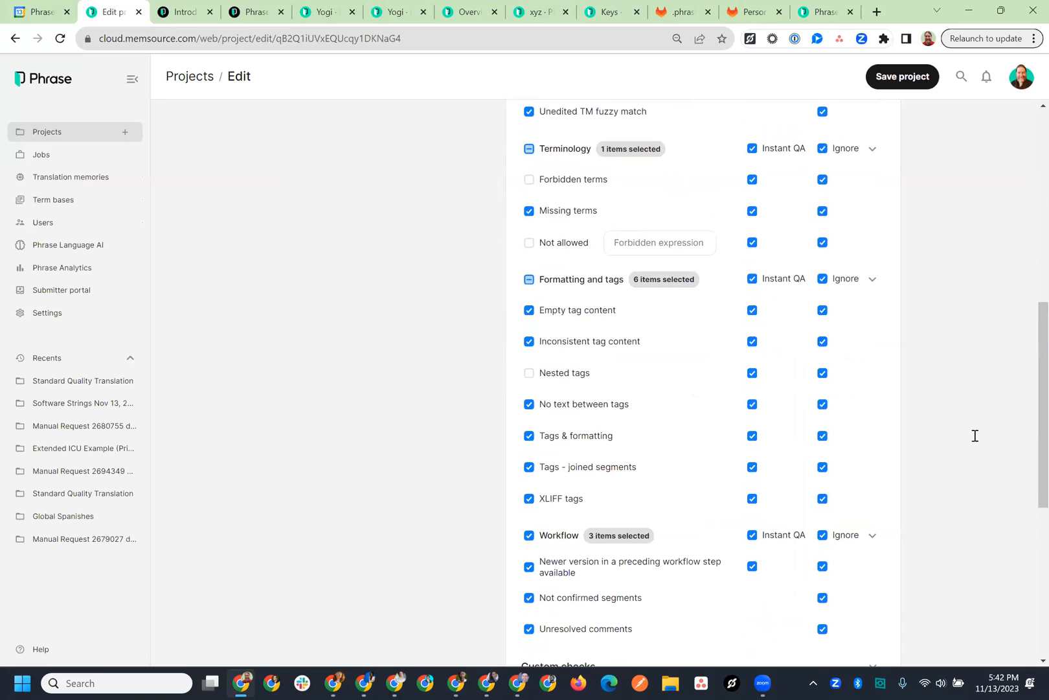
{"action": "scroll", "coordinate": [975, 435], "scroll_direction": "down", "scroll_amount": 1}
{"action": "scroll", "coordinate": [975, 435], "scroll_direction": "down", "scroll_amount": 2}
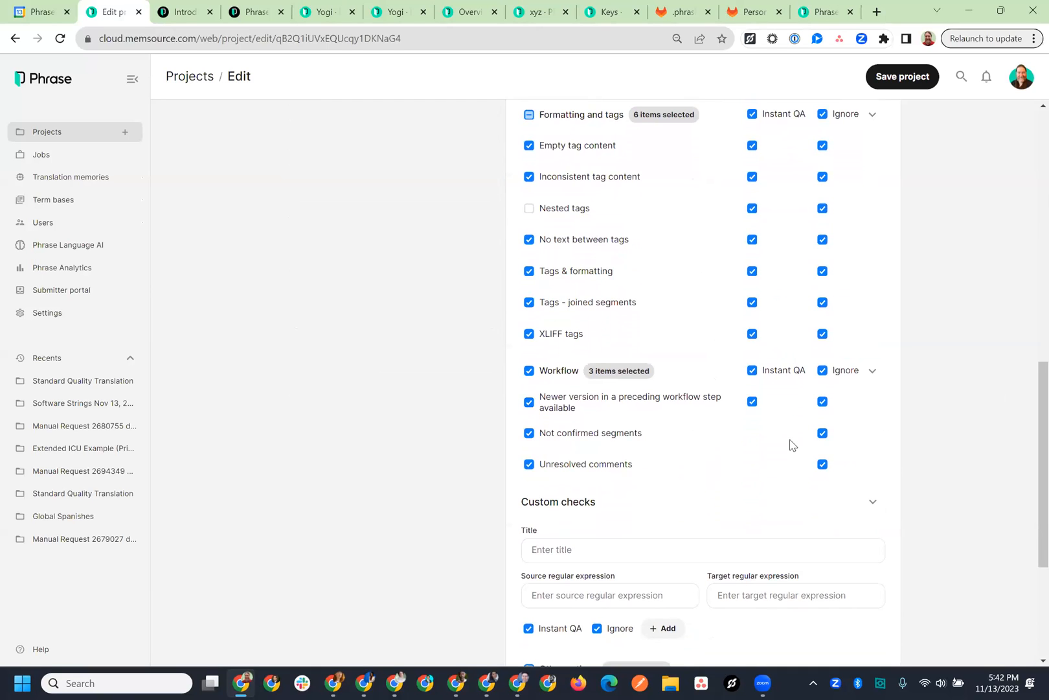
{"action": "scroll", "coordinate": [790, 444], "scroll_direction": "down", "scroll_amount": 3}
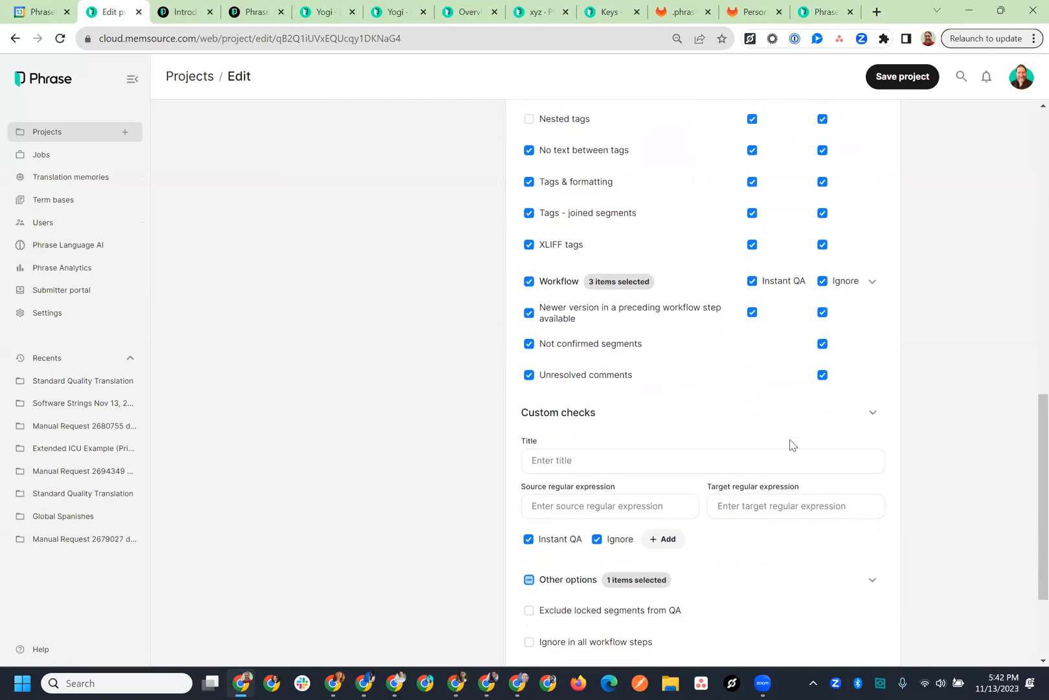
{"action": "scroll", "coordinate": [790, 444], "scroll_direction": "down", "scroll_amount": 3}
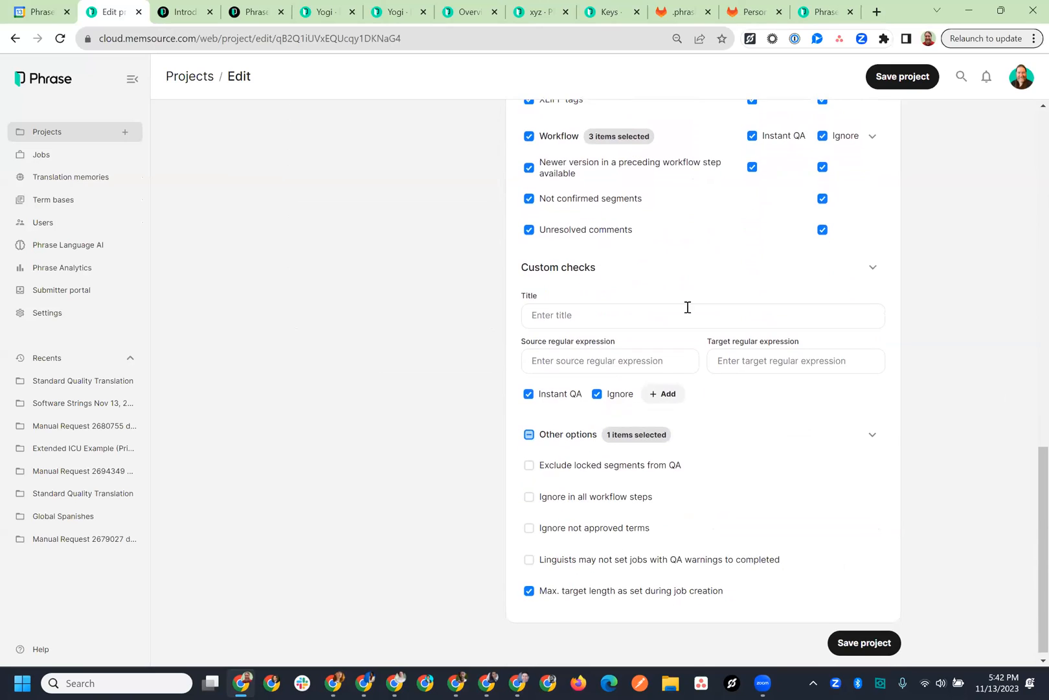
{"action": "left_click", "coordinate": [669, 322]}
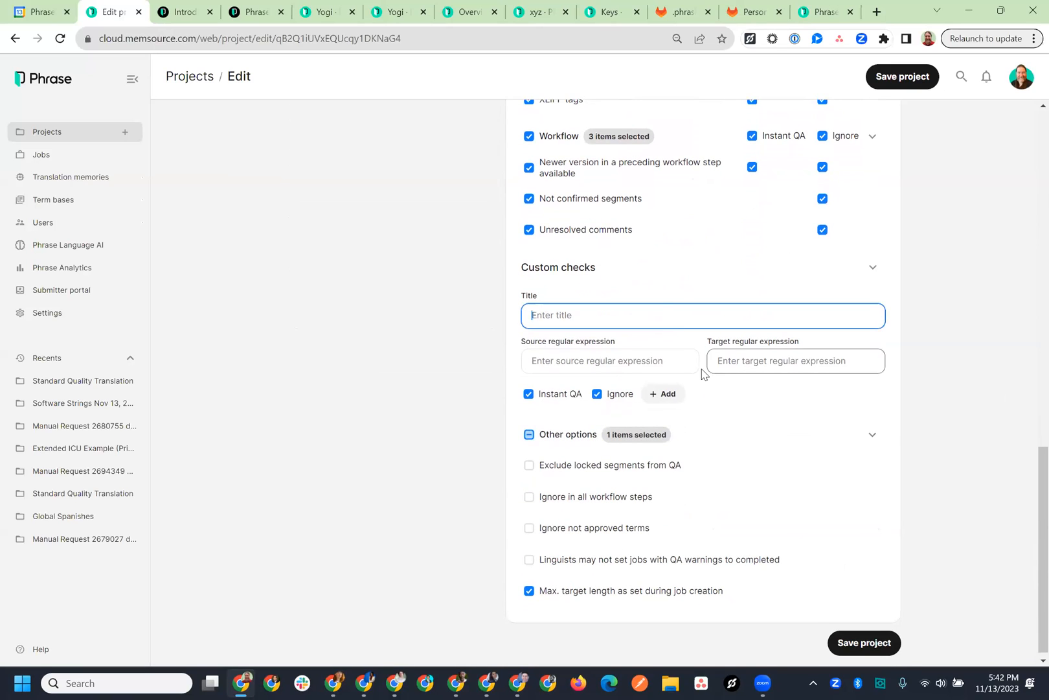
{"action": "scroll", "coordinate": [755, 412], "scroll_direction": "down", "scroll_amount": 1}
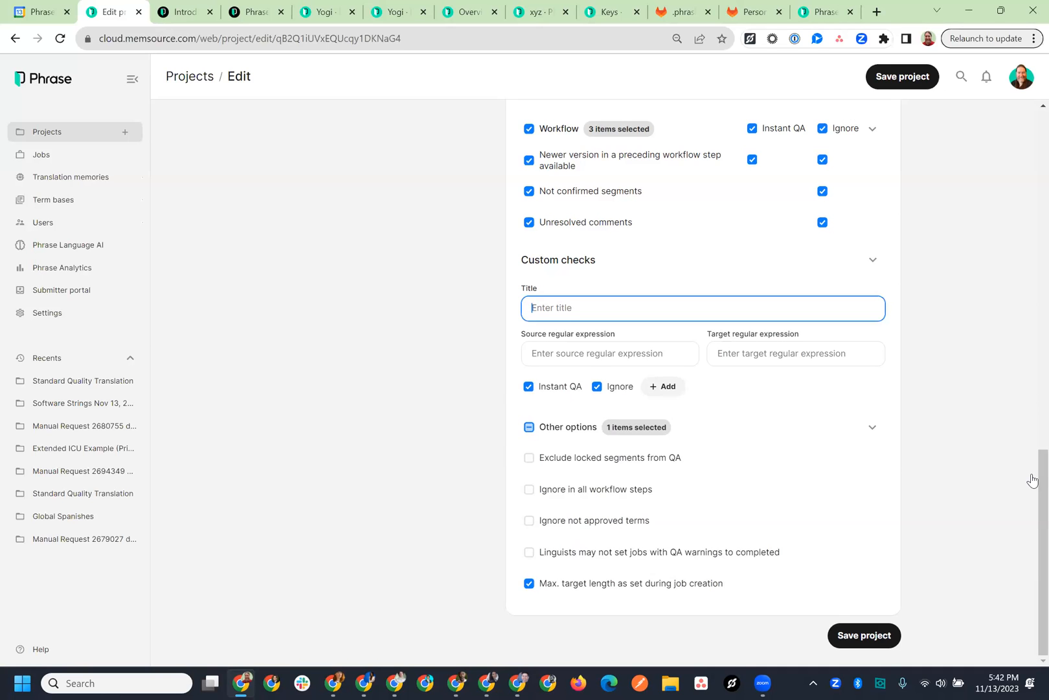
{"action": "left_click_drag", "start_coordinate": [1032, 479], "coordinate": [1032, 128]}
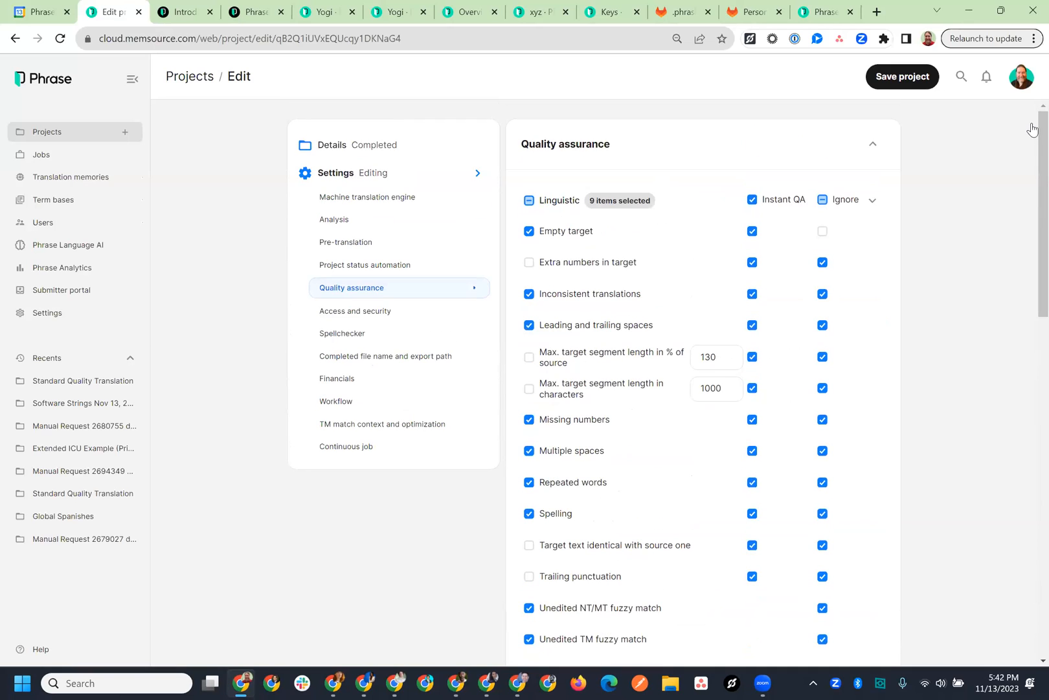